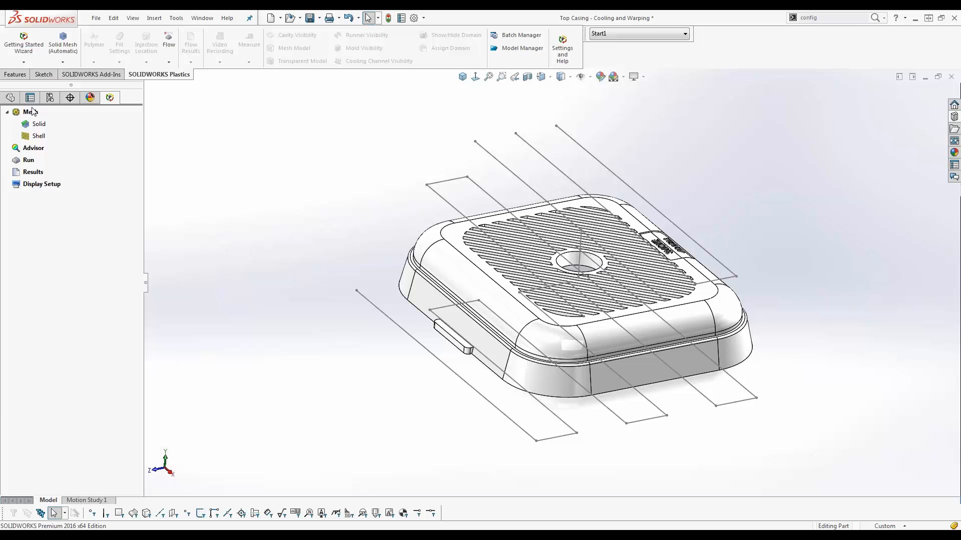
Review the casing's feature tree and its configurations, and return to the plastics study tree
{"action": "left_click", "coordinate": [10, 97]}
{"action": "middle_click_drag", "start_coordinate": [239, 289], "coordinate": [235, 265]}
{"action": "mouse_move", "coordinate": [139, 244]}
{"action": "left_mouse_down"}
{"action": "mouse_move", "coordinate": [132, 468]}
{"action": "mouse_move", "coordinate": [155, 241]}
{"action": "left_mouse_up"}
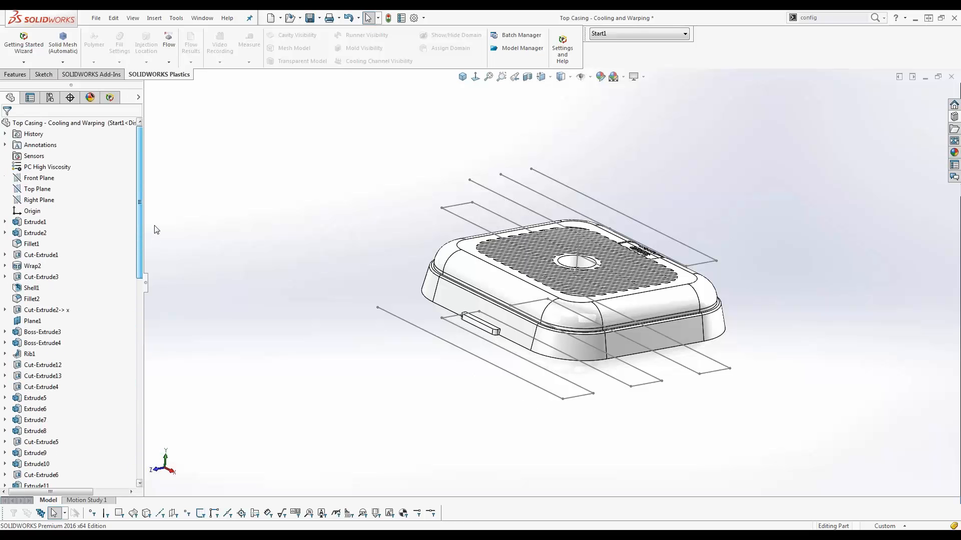
{"action": "middle_click_drag", "start_coordinate": [273, 278], "coordinate": [265, 297]}
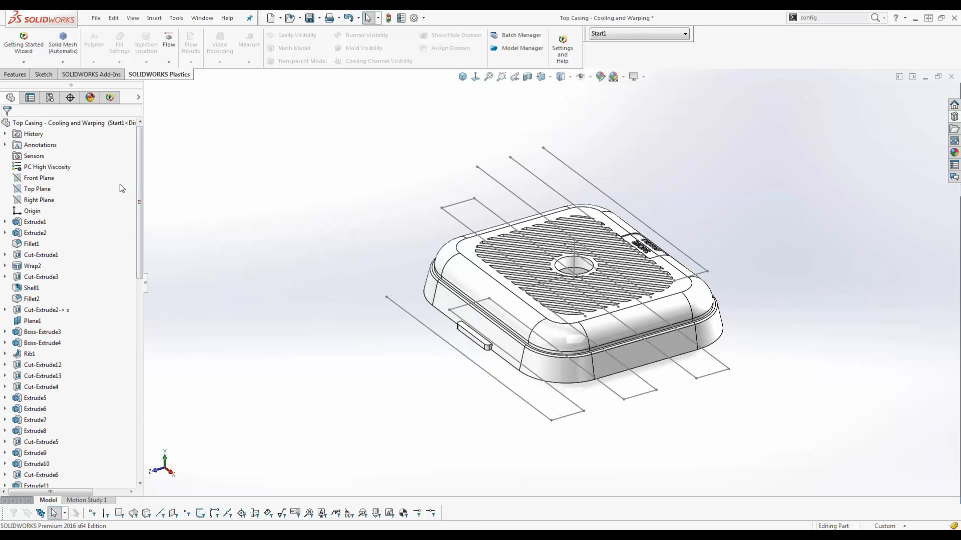
{"action": "left_click", "coordinate": [51, 97]}
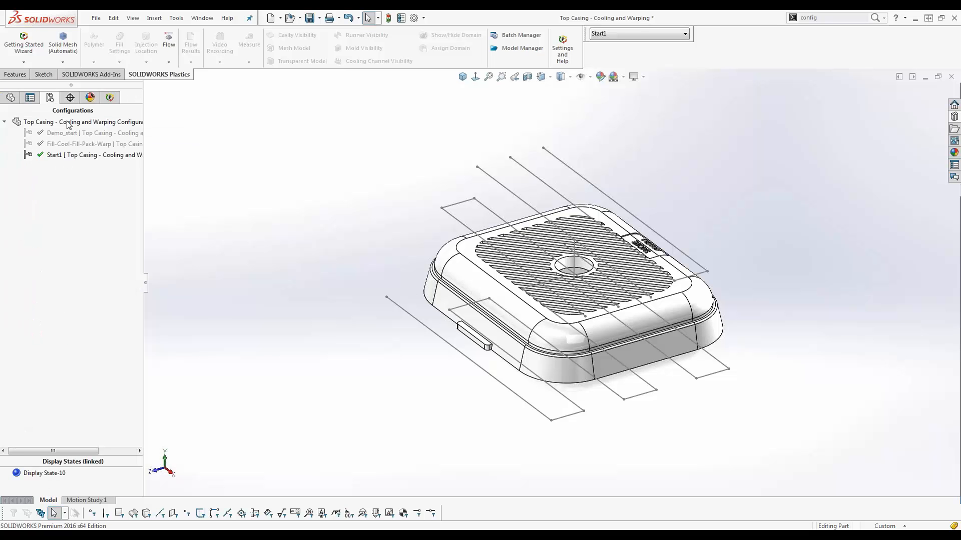
{"action": "left_click", "coordinate": [110, 98]}
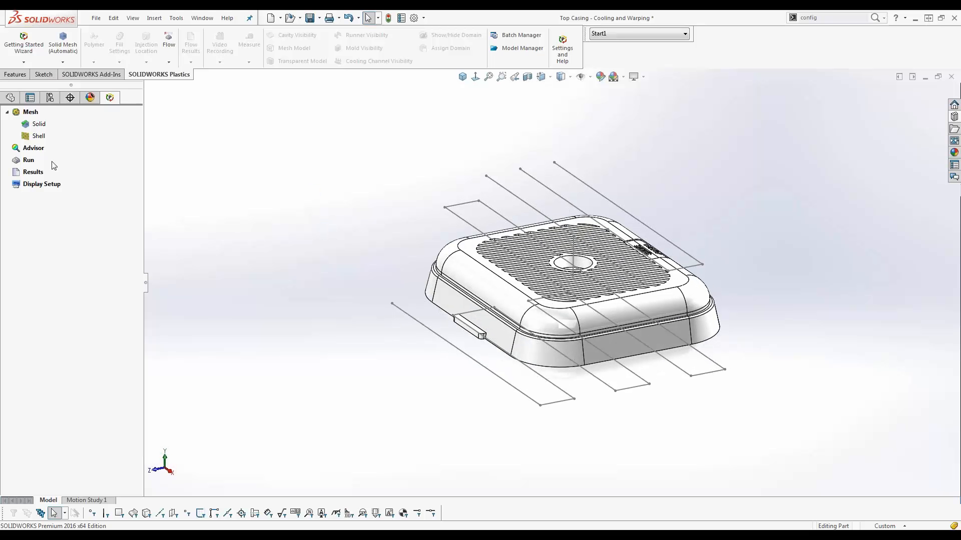
Start a manual solid mesh with Runner and Cooling System Design and Virtual Mold Generation enabled, and proceed to channel design
{"action": "right_click", "coordinate": [40, 127]}
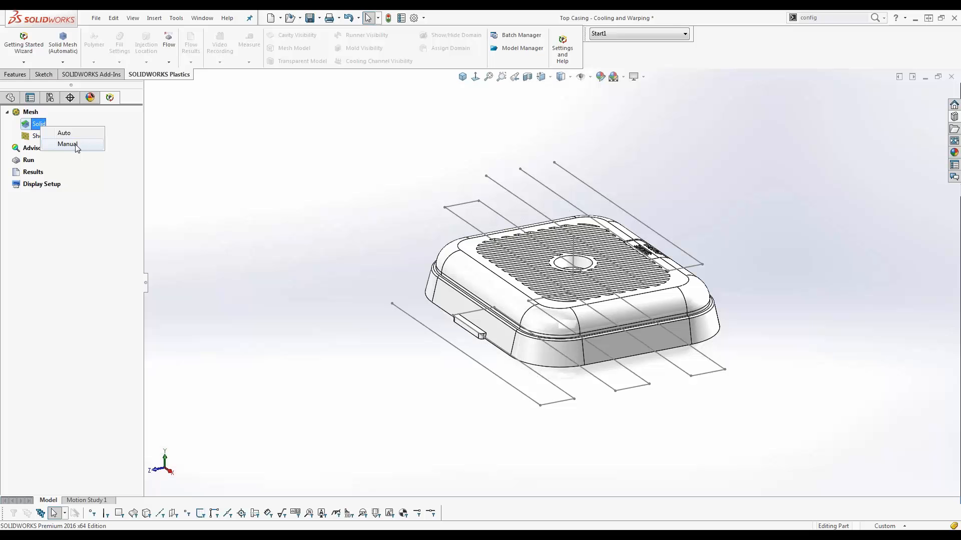
{"action": "left_click", "coordinate": [76, 145]}
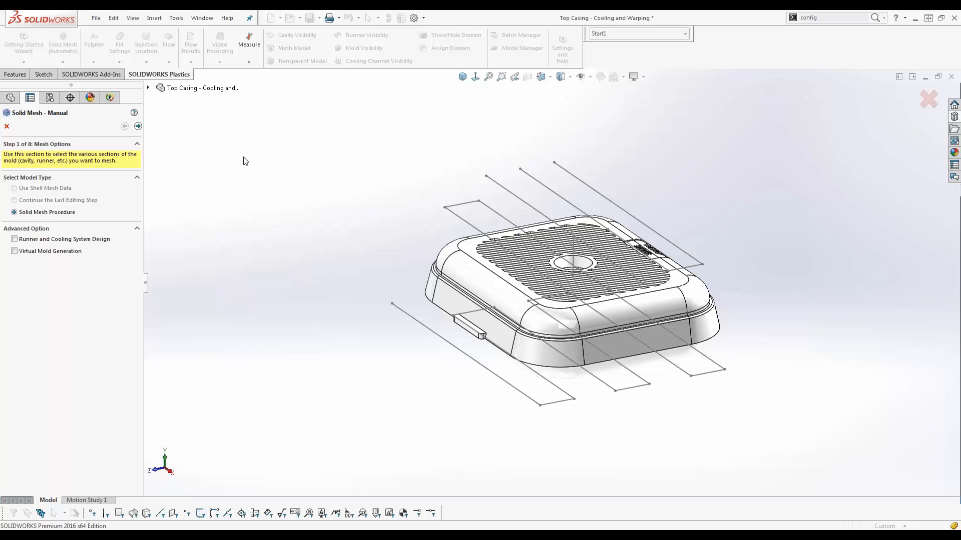
{"action": "left_click", "coordinate": [15, 240]}
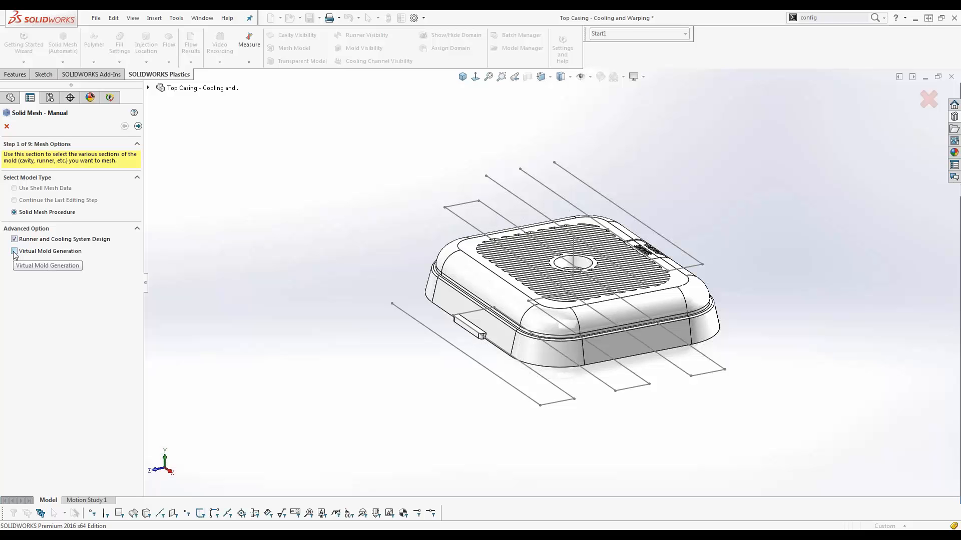
{"action": "left_click", "coordinate": [15, 252]}
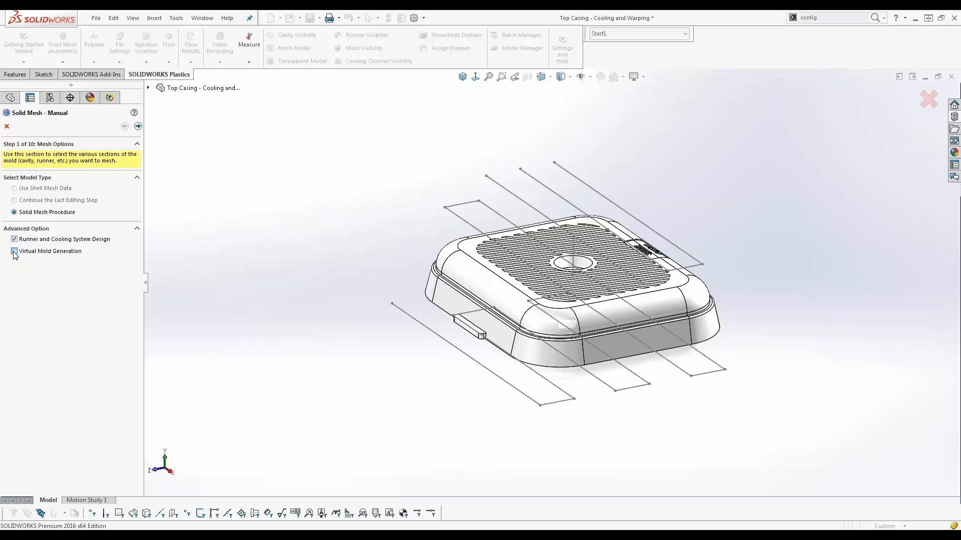
{"action": "left_click", "coordinate": [138, 126]}
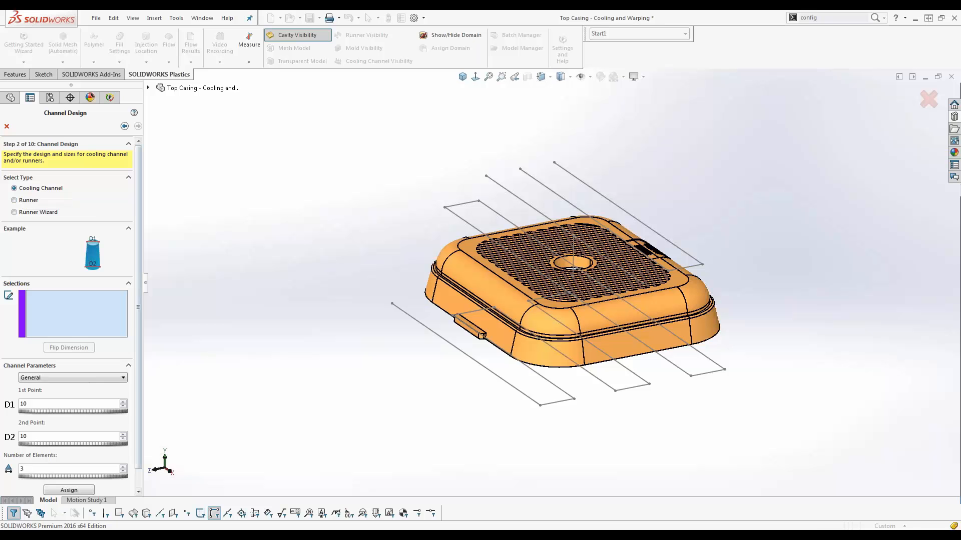
Assign Sketch49 and Sketch51 as General cooling channels with D1 and D2 of 8 and 5 elements
{"action": "left_click", "coordinate": [148, 88]}
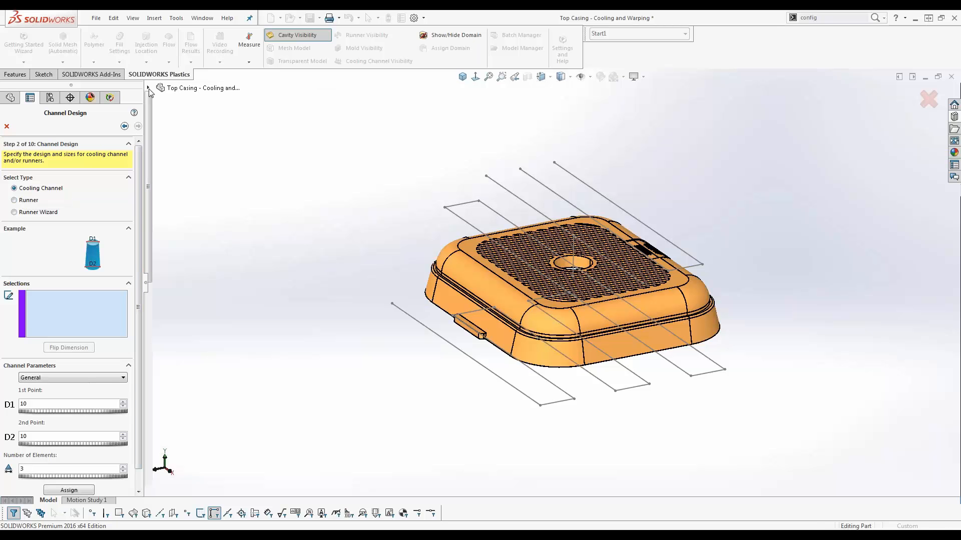
{"action": "scroll", "coordinate": [208, 450], "scroll_direction": "down", "scroll_amount": 15}
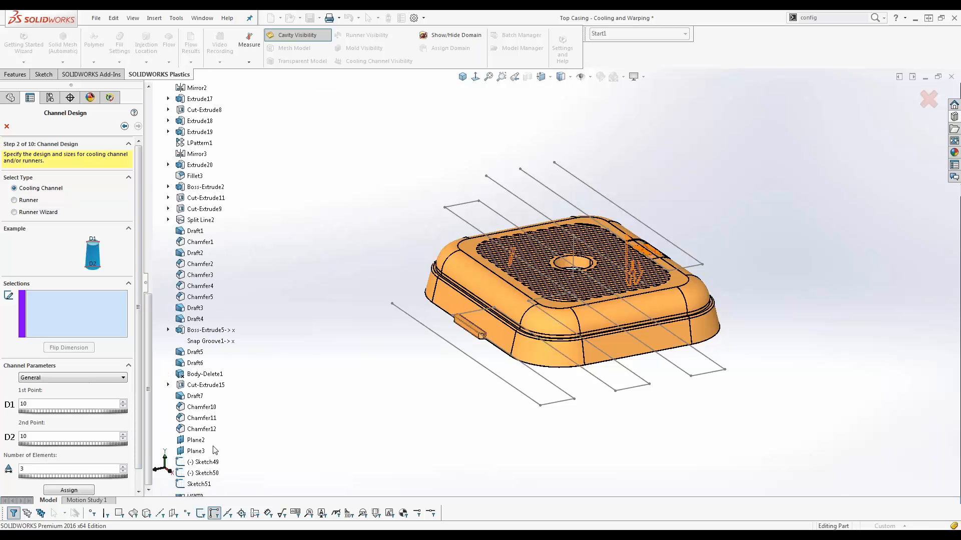
{"action": "left_click", "coordinate": [208, 462]}
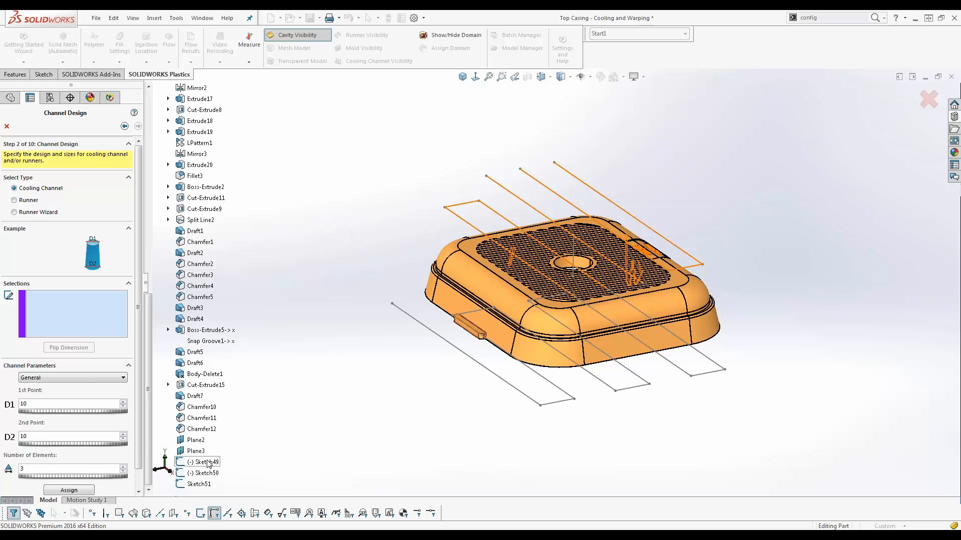
{"action": "left_click", "coordinate": [202, 486], "text": "ctrl"}
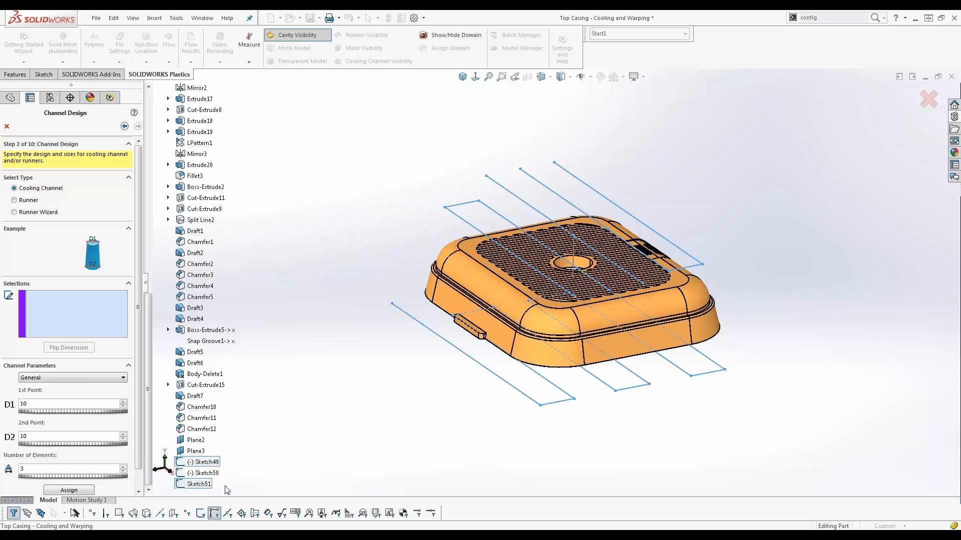
{"action": "mouse_move", "coordinate": [350, 338]}
{"action": "middle_mouse_down"}
{"action": "mouse_move", "coordinate": [345, 245]}
{"action": "mouse_move", "coordinate": [343, 304]}
{"action": "mouse_move", "coordinate": [330, 301]}
{"action": "mouse_move", "coordinate": [363, 305]}
{"action": "mouse_move", "coordinate": [357, 320]}
{"action": "middle_mouse_up"}
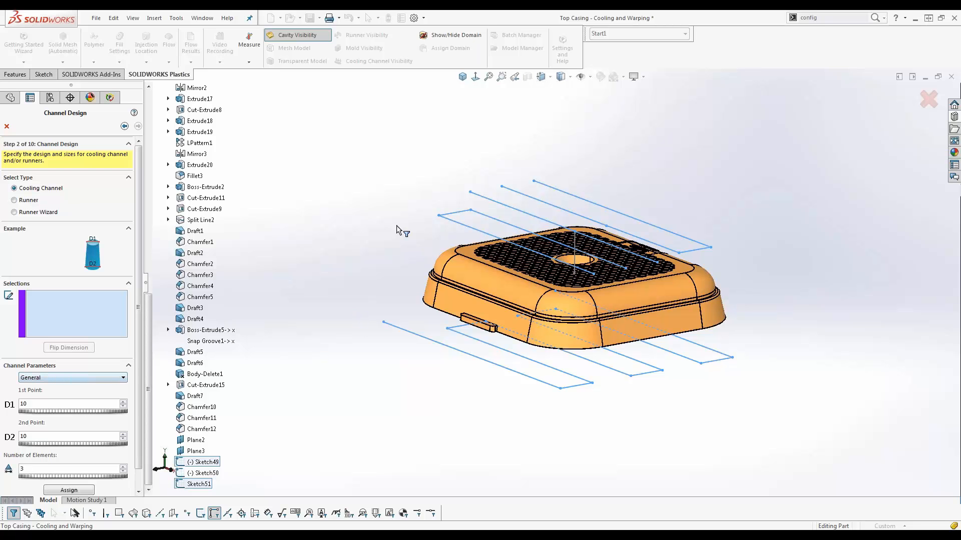
{"action": "left_click", "coordinate": [76, 376]}
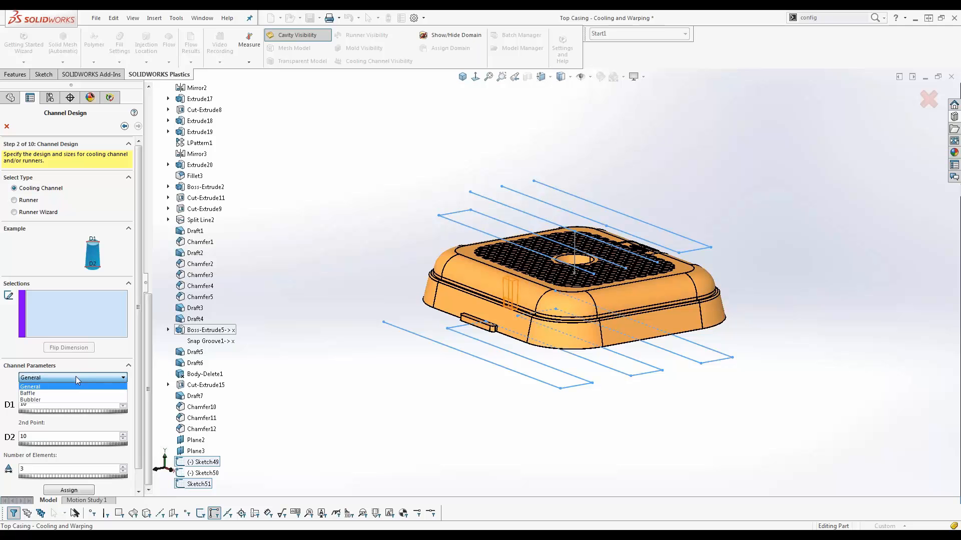
{"action": "left_click", "coordinate": [76, 376]}
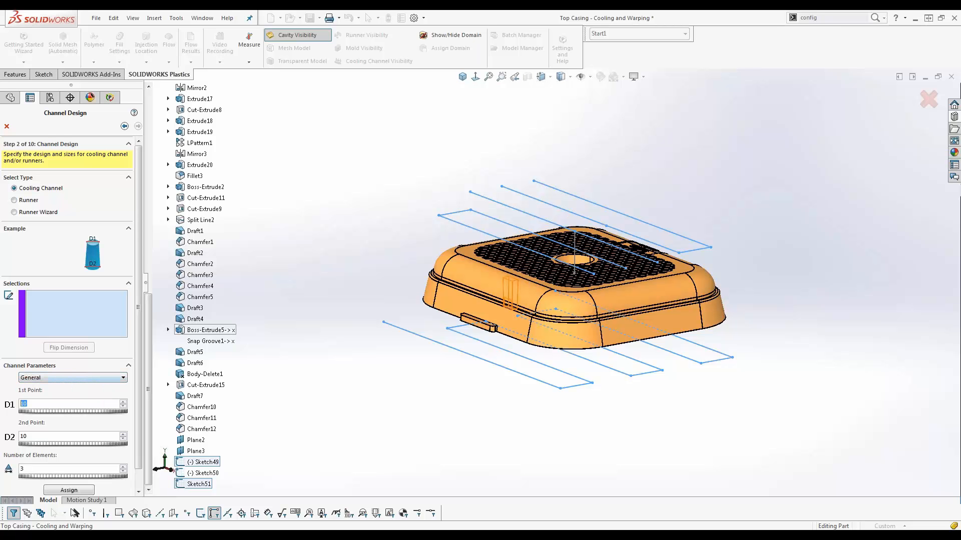
{"action": "type", "text": "8"}
{"action": "left_click", "coordinate": [23, 467]}
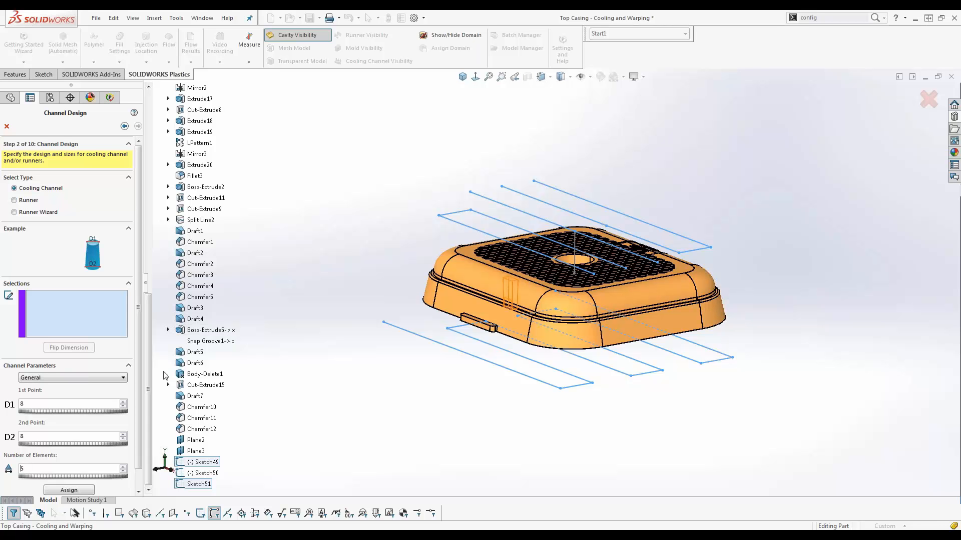
{"action": "left_click", "coordinate": [75, 490]}
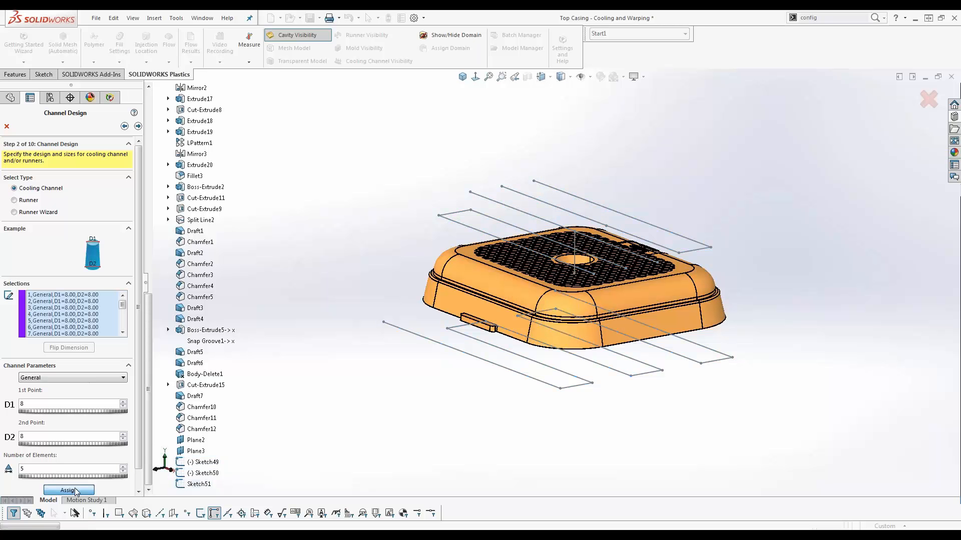
Assign the vertical line in Sketch50 as a Baffle cooling channel with D1 of 8
{"action": "middle_click_drag", "start_coordinate": [325, 320], "coordinate": [323, 400]}
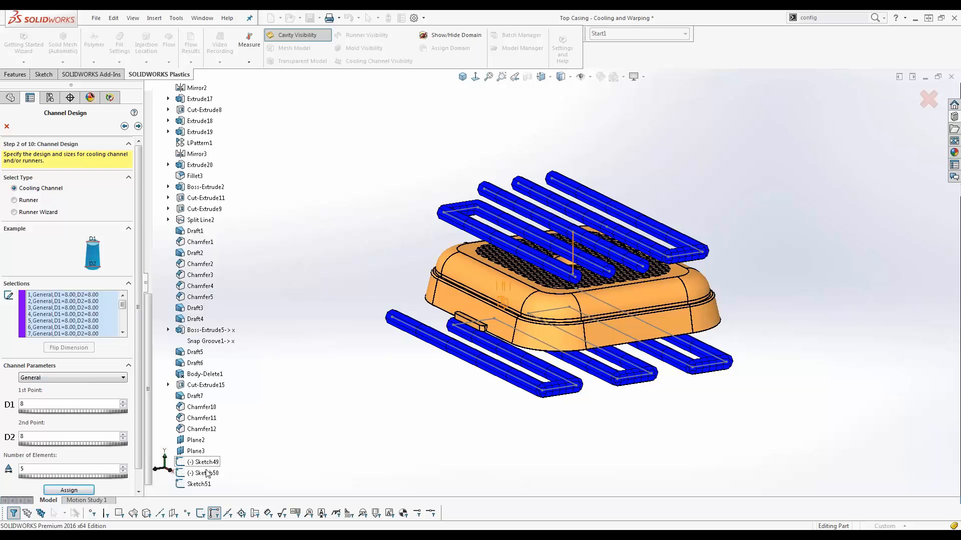
{"action": "mouse_move", "coordinate": [438, 440]}
{"action": "middle_mouse_down"}
{"action": "mouse_move", "coordinate": [421, 362]}
{"action": "mouse_move", "coordinate": [424, 401]}
{"action": "middle_mouse_up"}
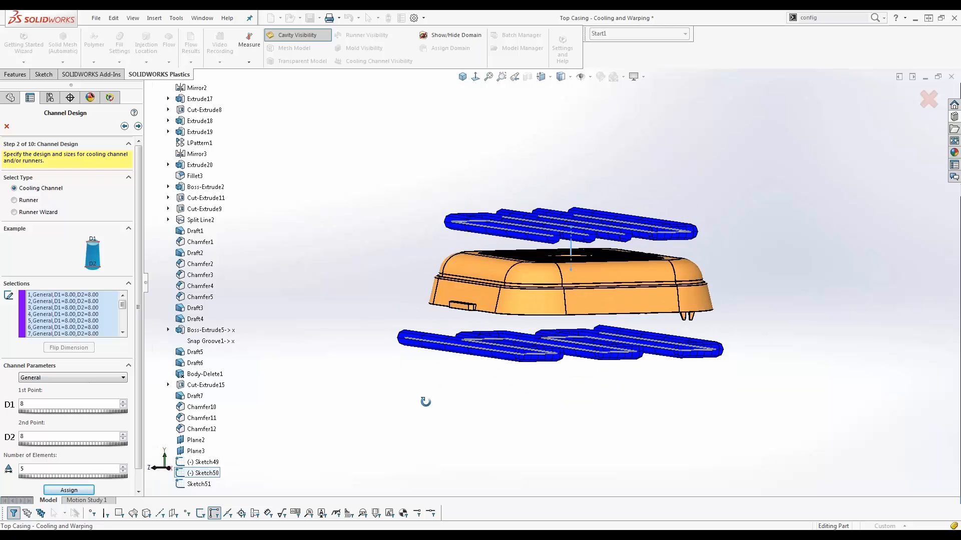
{"action": "left_click", "coordinate": [54, 378]}
{"action": "left_click", "coordinate": [47, 395]}
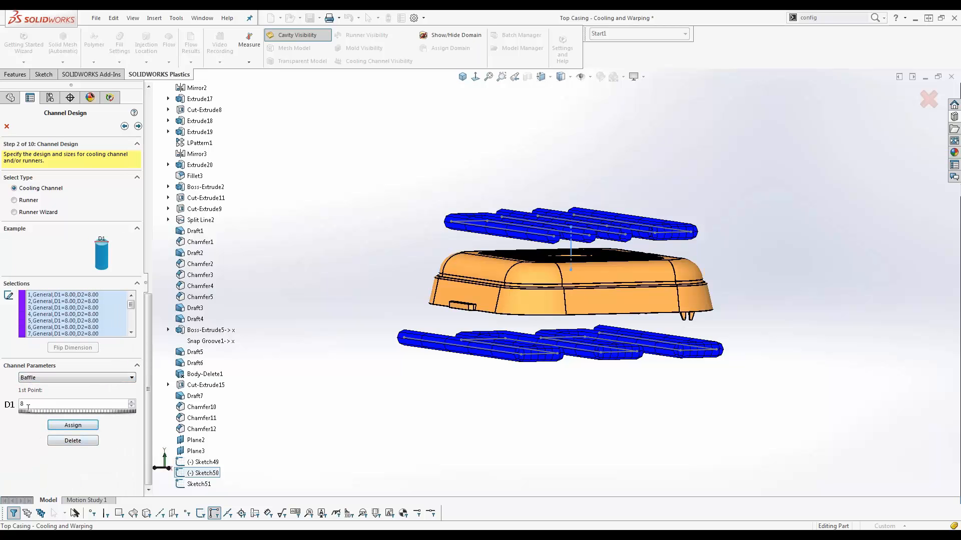
{"action": "left_click", "coordinate": [73, 426]}
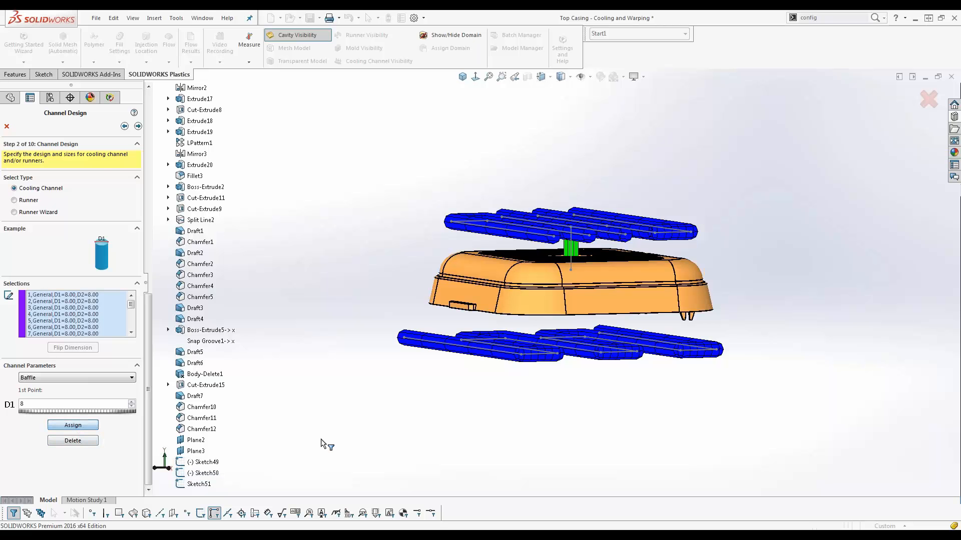
{"action": "mouse_move", "coordinate": [324, 444]}
{"action": "middle_mouse_down"}
{"action": "mouse_move", "coordinate": [326, 373]}
{"action": "mouse_move", "coordinate": [330, 398]}
{"action": "mouse_move", "coordinate": [285, 440]}
{"action": "mouse_move", "coordinate": [336, 445]}
{"action": "mouse_move", "coordinate": [324, 460]}
{"action": "middle_mouse_up"}
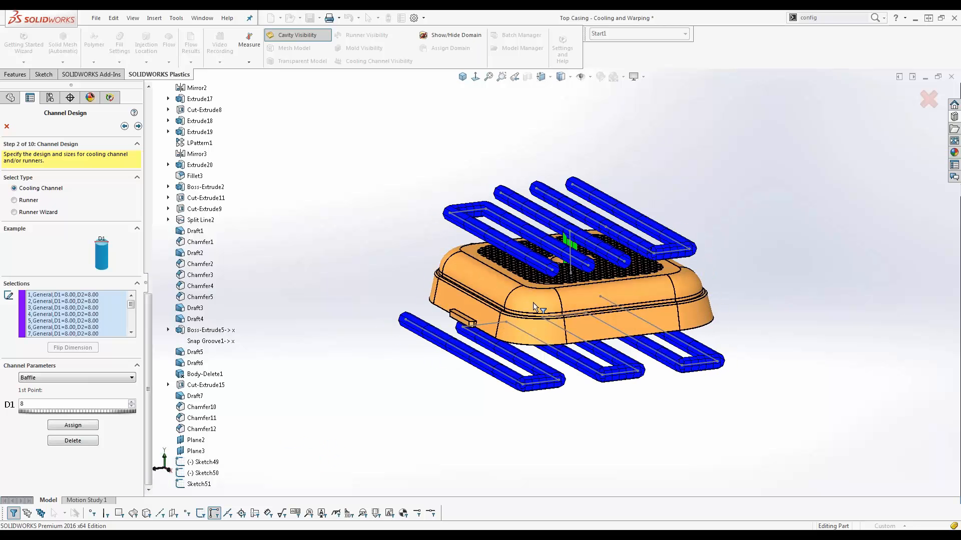
{"action": "scroll", "coordinate": [573, 247], "scroll_direction": "down", "scroll_amount": 3}
{"action": "scroll", "coordinate": [574, 247], "scroll_direction": "down", "scroll_amount": 3}
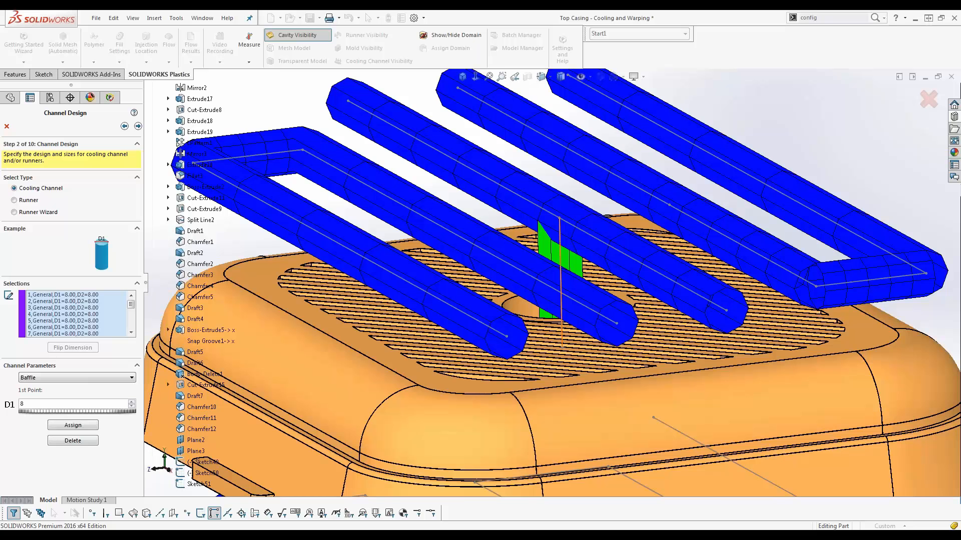
{"action": "scroll", "coordinate": [558, 271], "scroll_direction": "up", "scroll_amount": 5}
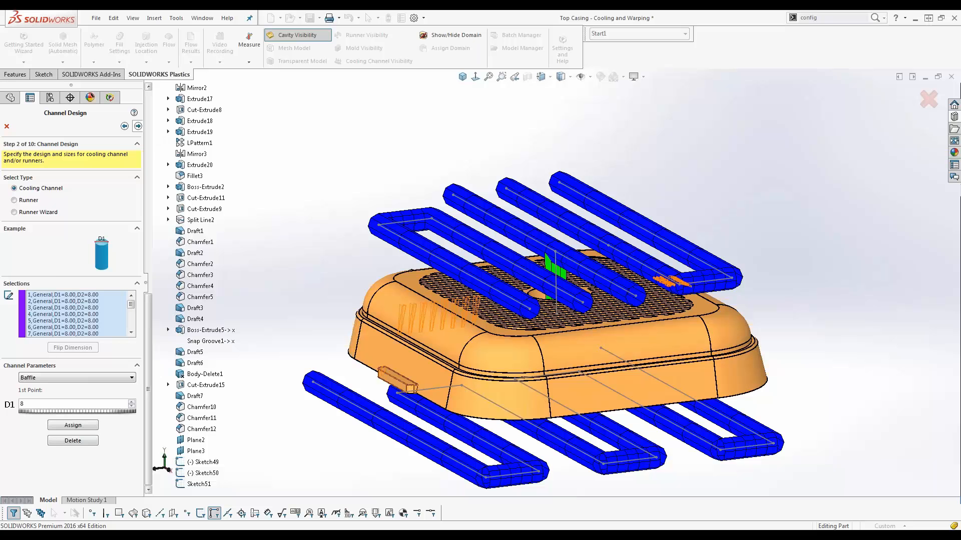
Proceed to the mold settings and base the virtual mold's definition on Size
{"action": "left_click", "coordinate": [137, 126]}
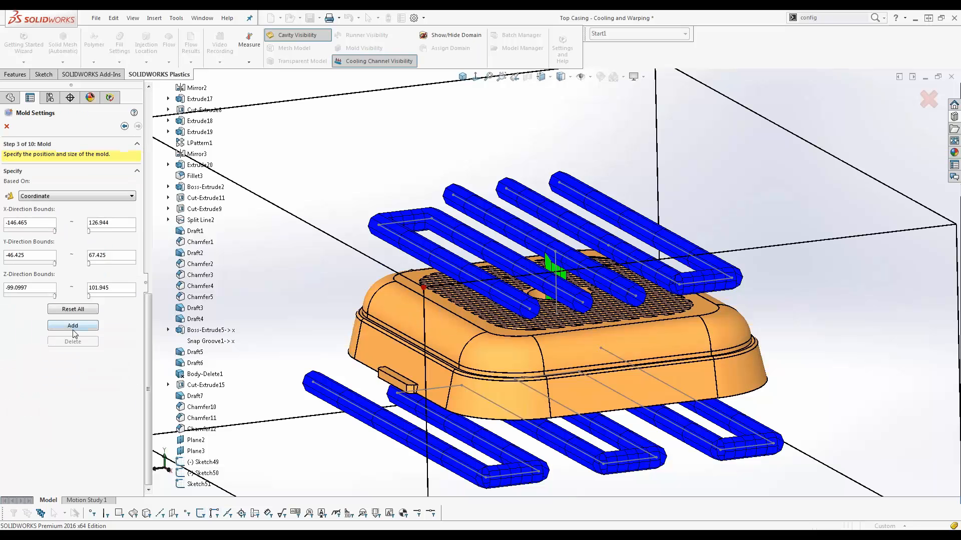
{"action": "scroll", "coordinate": [553, 272], "scroll_direction": "up", "scroll_amount": 4}
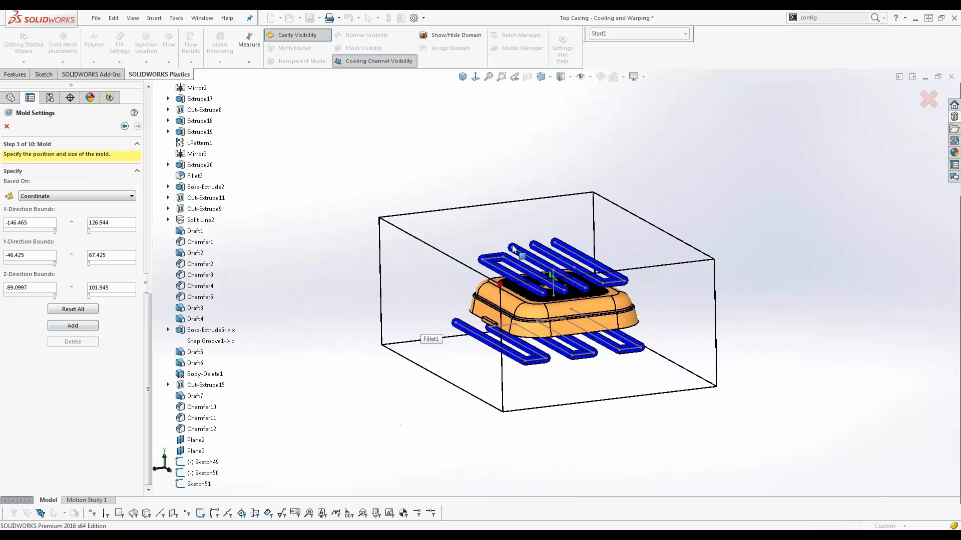
{"action": "scroll", "coordinate": [512, 247], "scroll_direction": "down", "scroll_amount": 2}
{"action": "mouse_move", "coordinate": [513, 247]}
{"action": "middle_mouse_down"}
{"action": "mouse_move", "coordinate": [502, 235]}
{"action": "mouse_move", "coordinate": [507, 258]}
{"action": "middle_mouse_up"}
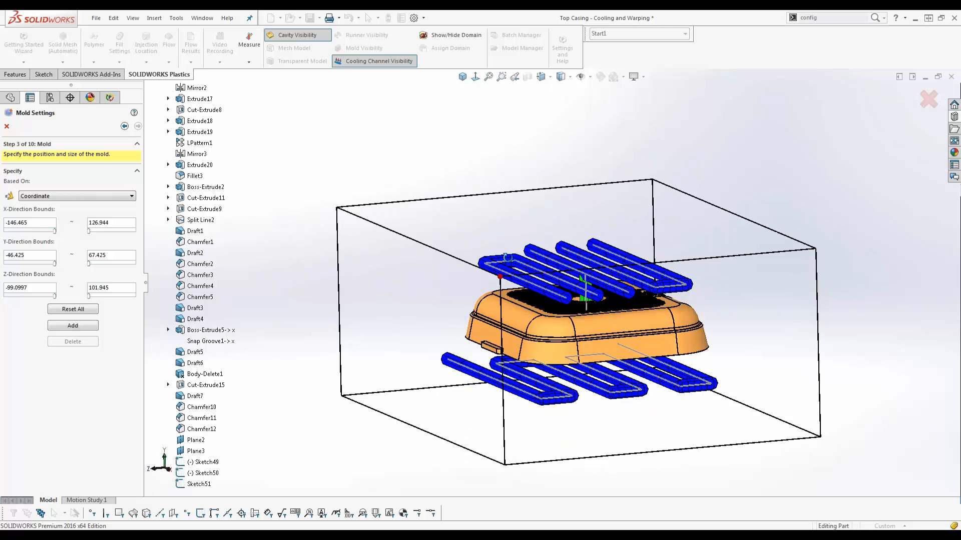
{"action": "left_click", "coordinate": [98, 198]}
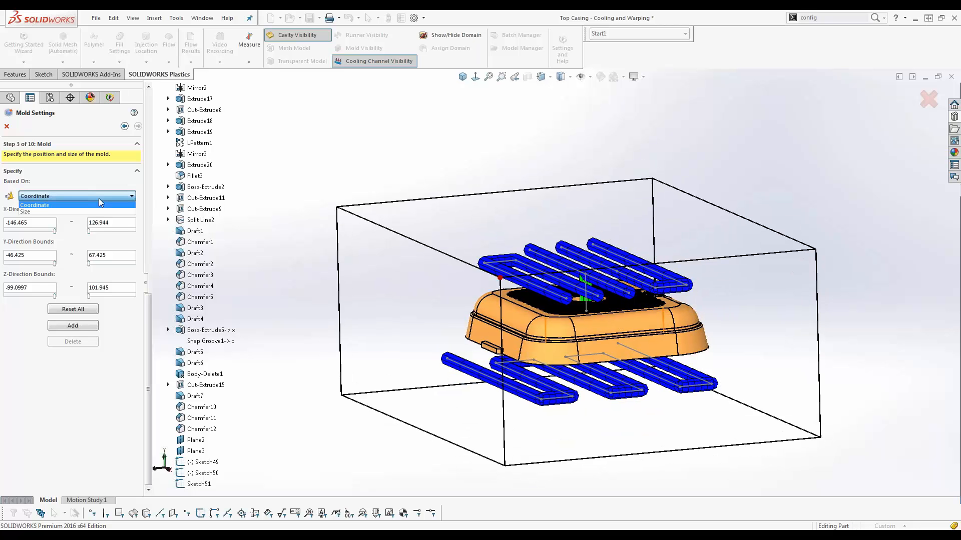
{"action": "left_click", "coordinate": [56, 212]}
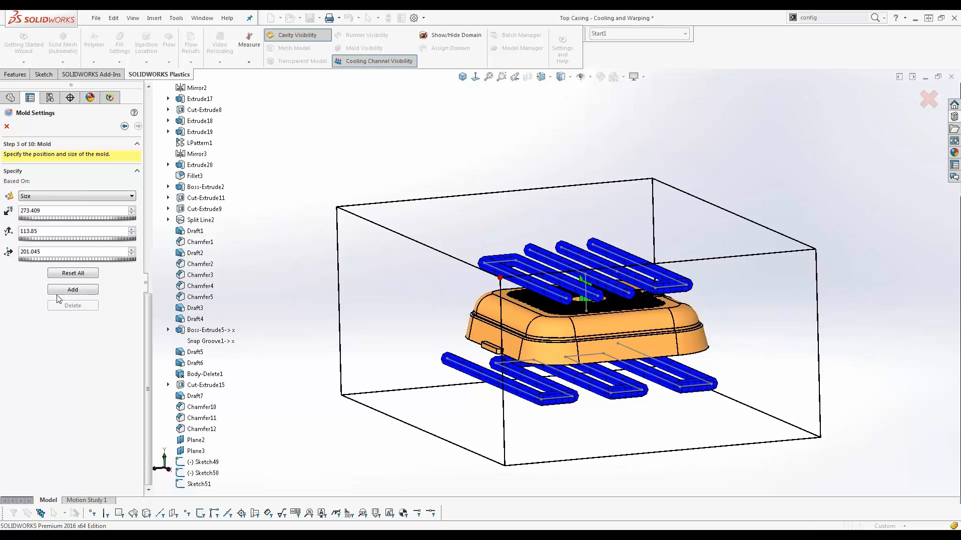
Set the mold dimensions to 300, 120 and 220 and add the mold around the casing
{"action": "left_click_drag", "start_coordinate": [59, 212], "coordinate": [29, 211]}
{"action": "type", "text": "300"}
{"action": "left_click", "coordinate": [47, 234]}
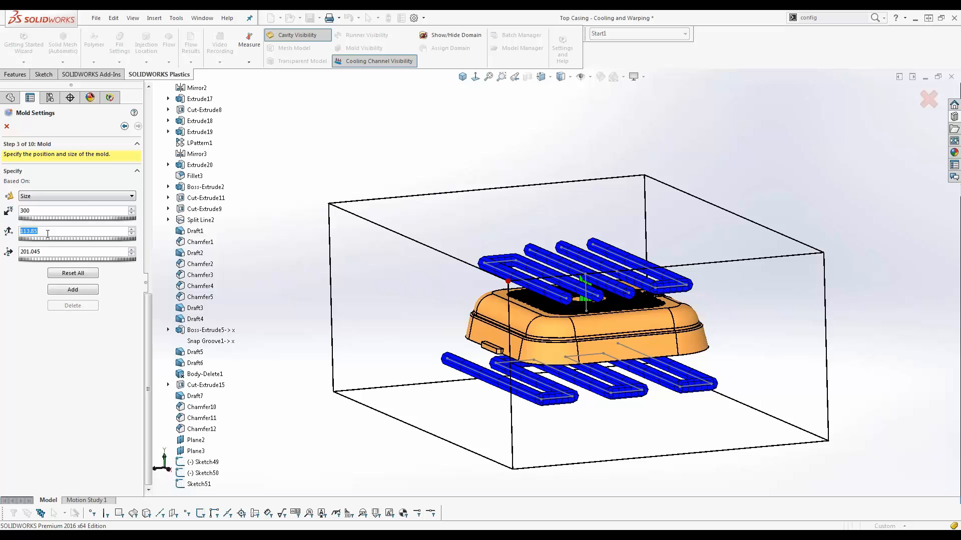
{"action": "type", "text": "120"}
{"action": "left_click", "coordinate": [40, 252]}
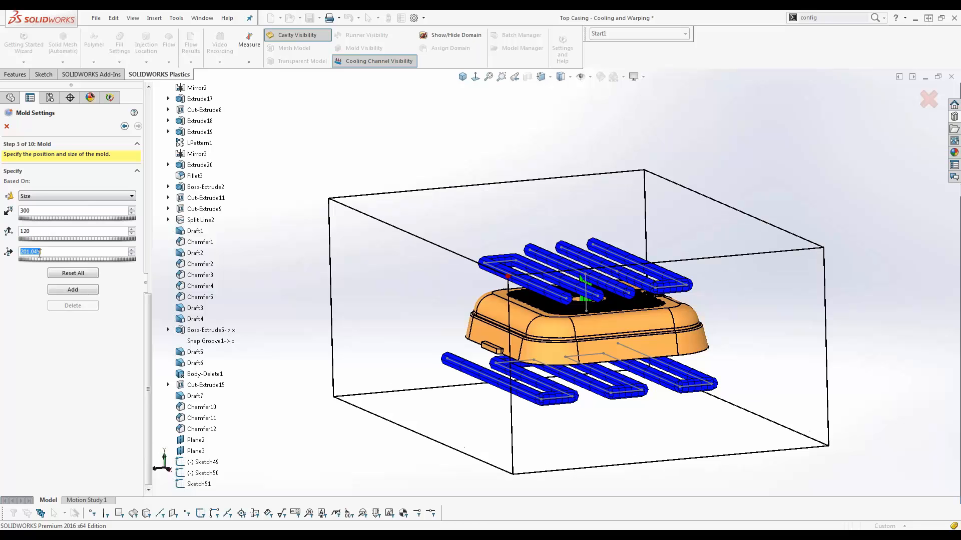
{"action": "type", "text": "220"}
{"action": "left_click", "coordinate": [72, 290]}
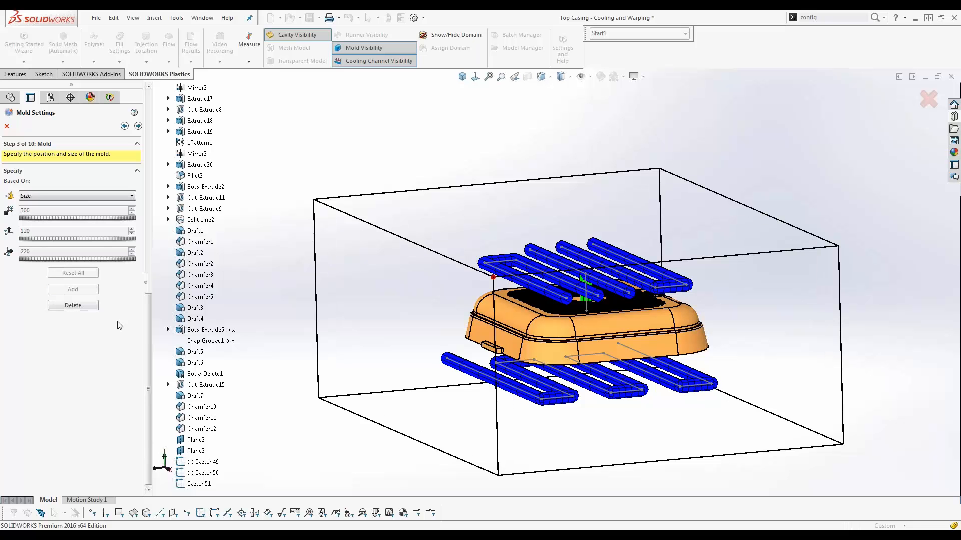
Accept the mold and the cavity, cooling channel and mold domain types, and proceed to the surface mesh settings
{"action": "left_click", "coordinate": [138, 126]}
{"action": "middle_click_drag", "start_coordinate": [255, 335], "coordinate": [270, 360]}
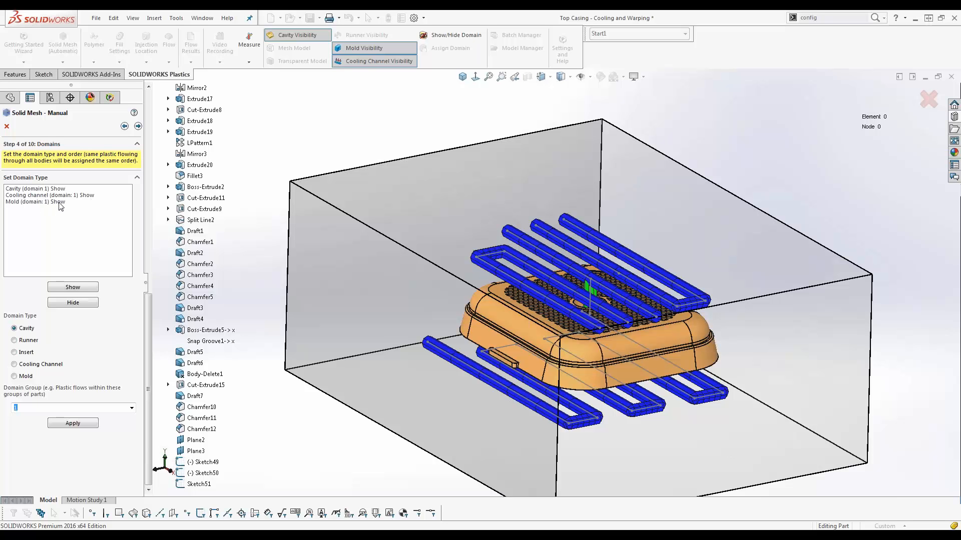
{"action": "left_click", "coordinate": [137, 127]}
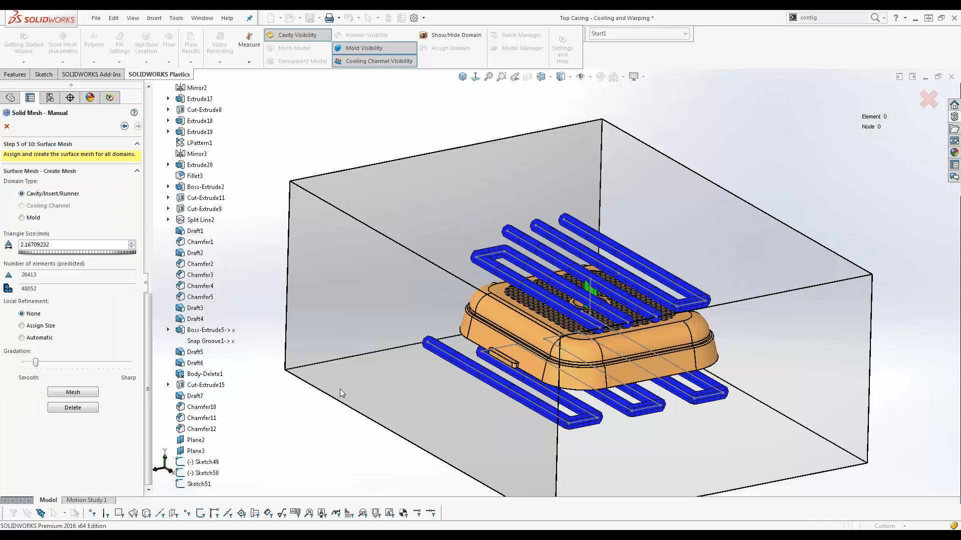
Create the cavity's surface mesh with a triangle size of 15 mm and Automatic local refinement, and inspect it
{"action": "middle_click_drag", "start_coordinate": [340, 389], "coordinate": [325, 369]}
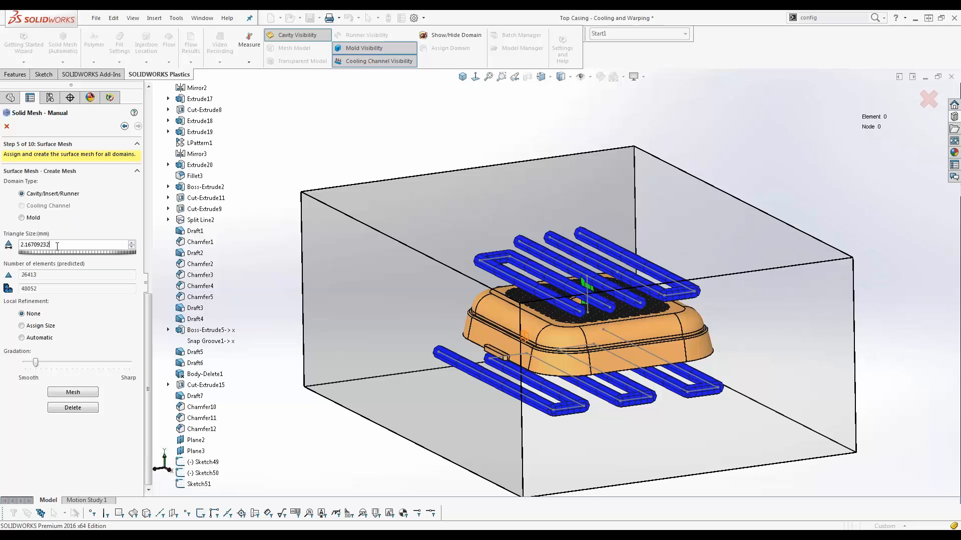
{"action": "left_click_drag", "start_coordinate": [52, 245], "coordinate": [18, 244]}
{"action": "type", "text": "15"}
{"action": "left_click", "coordinate": [22, 338]}
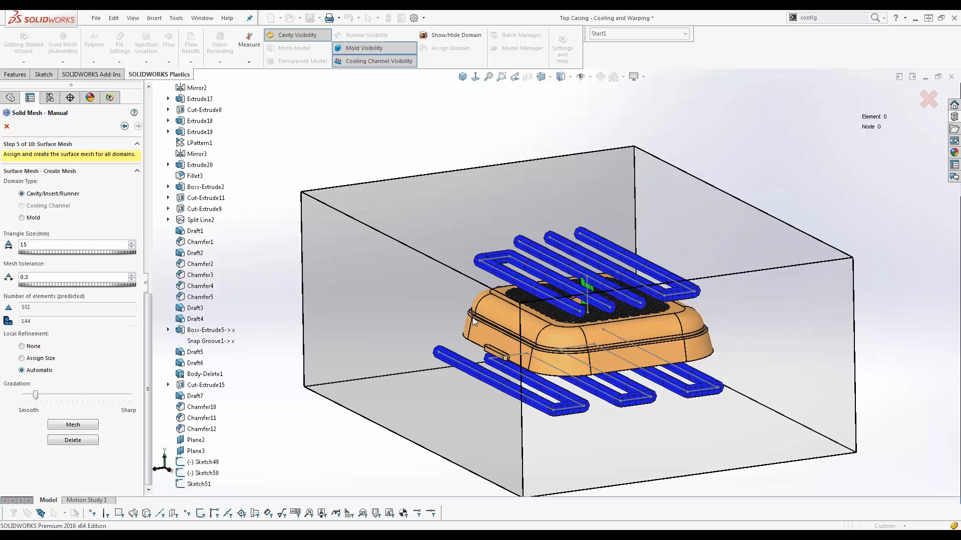
{"action": "scroll", "coordinate": [503, 302], "scroll_direction": "down", "scroll_amount": 5}
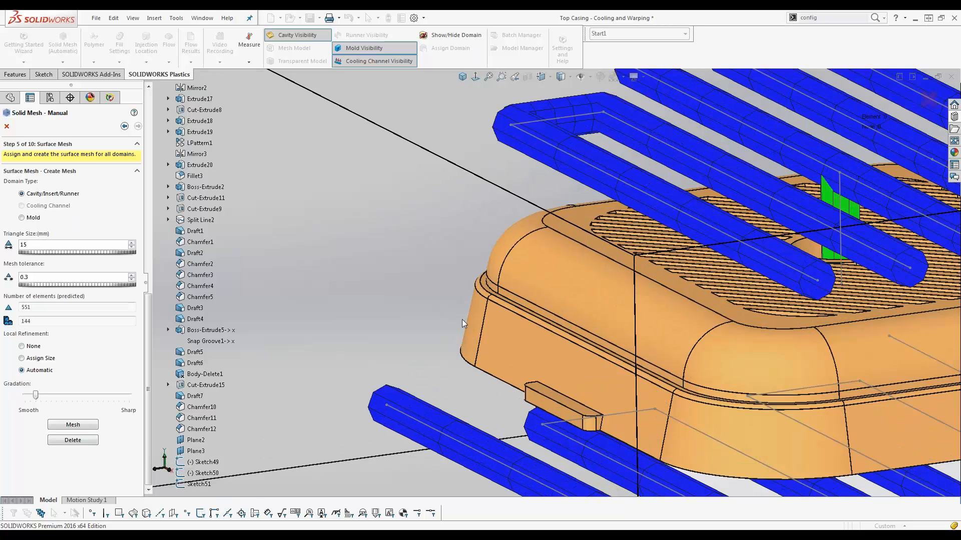
{"action": "scroll", "coordinate": [496, 330], "scroll_direction": "up", "scroll_amount": 2}
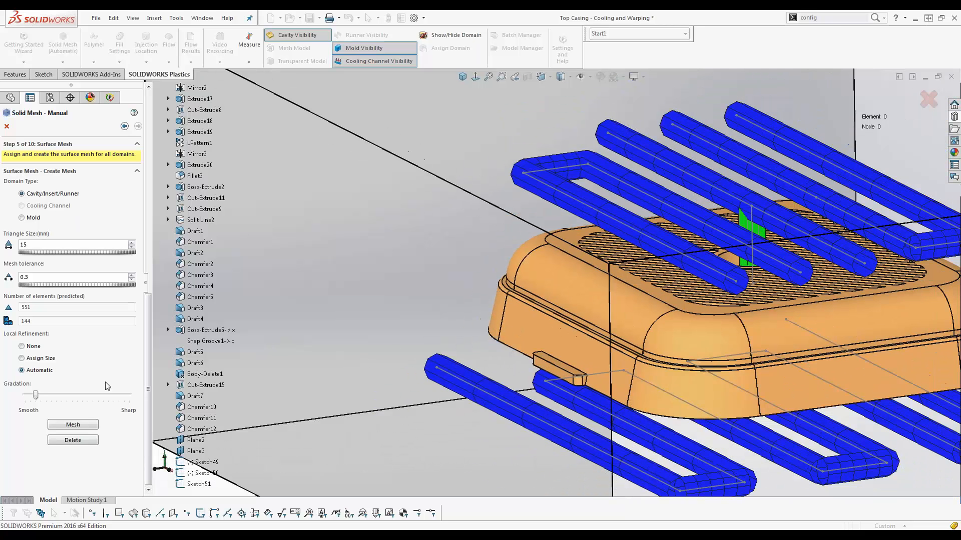
{"action": "left_click", "coordinate": [72, 426]}
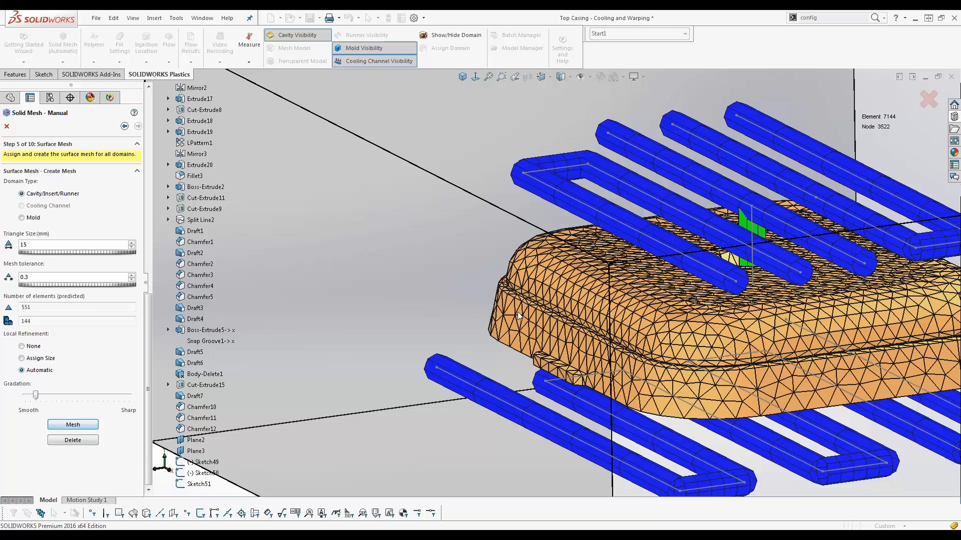
{"action": "scroll", "coordinate": [518, 312], "scroll_direction": "down", "scroll_amount": 4}
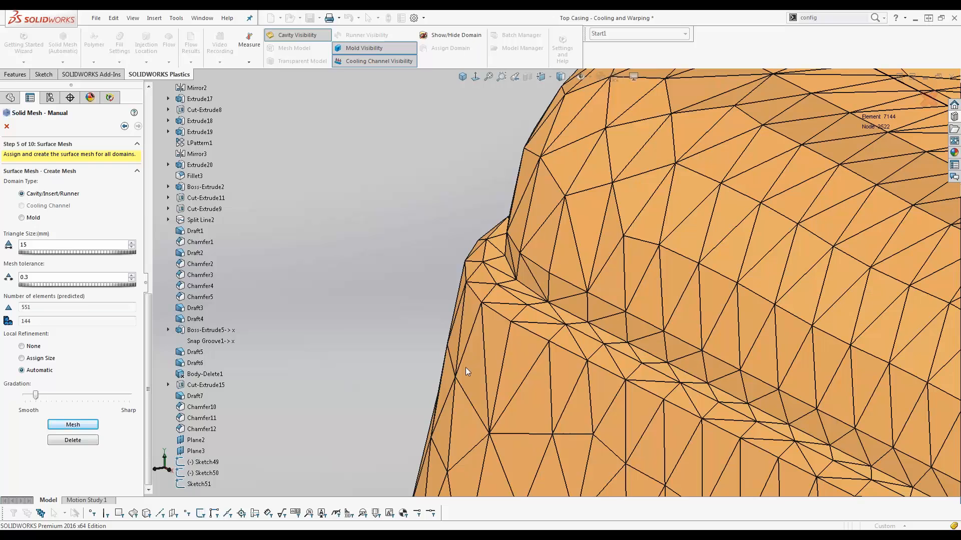
{"action": "scroll", "coordinate": [465, 367], "scroll_direction": "up", "scroll_amount": 4}
{"action": "scroll", "coordinate": [465, 367], "scroll_direction": "up", "scroll_amount": 5}
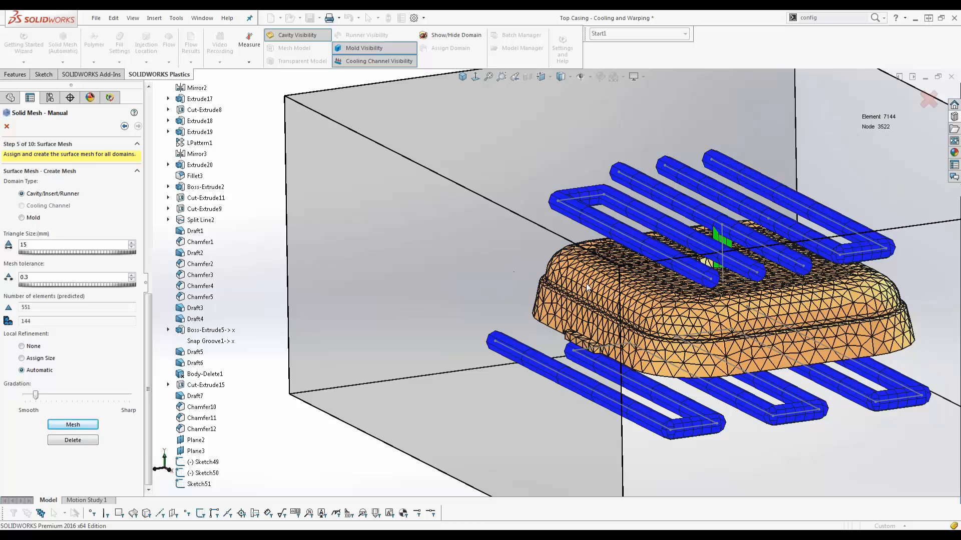
Create the mold's surface mesh with a triangle size of 18 mm and no local refinement
{"action": "left_click", "coordinate": [21, 218]}
{"action": "double_click", "coordinate": [20, 245]}
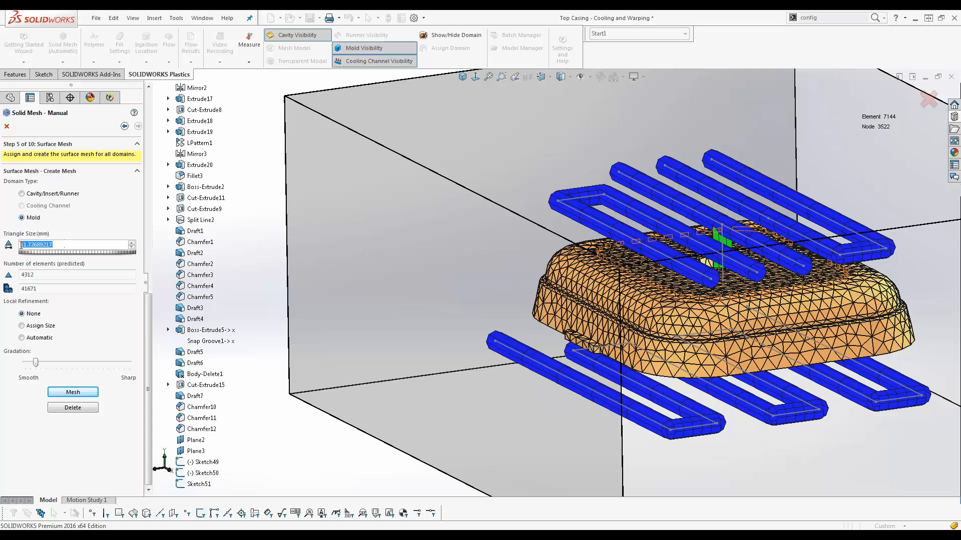
{"action": "type", "text": "18"}
{"action": "left_click", "coordinate": [77, 393]}
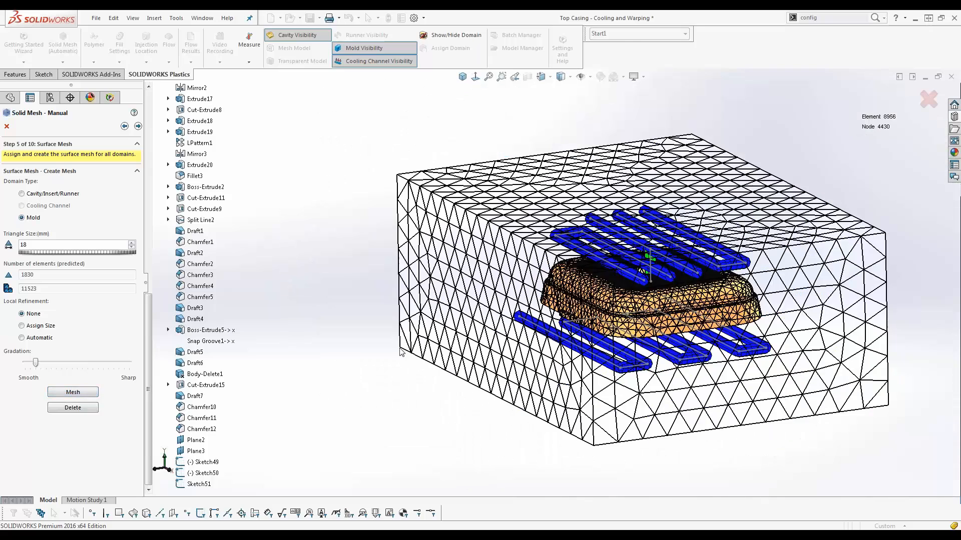
{"action": "mouse_move", "coordinate": [399, 348]}
{"action": "middle_mouse_down"}
{"action": "mouse_move", "coordinate": [378, 245]}
{"action": "mouse_move", "coordinate": [403, 347]}
{"action": "middle_mouse_up"}
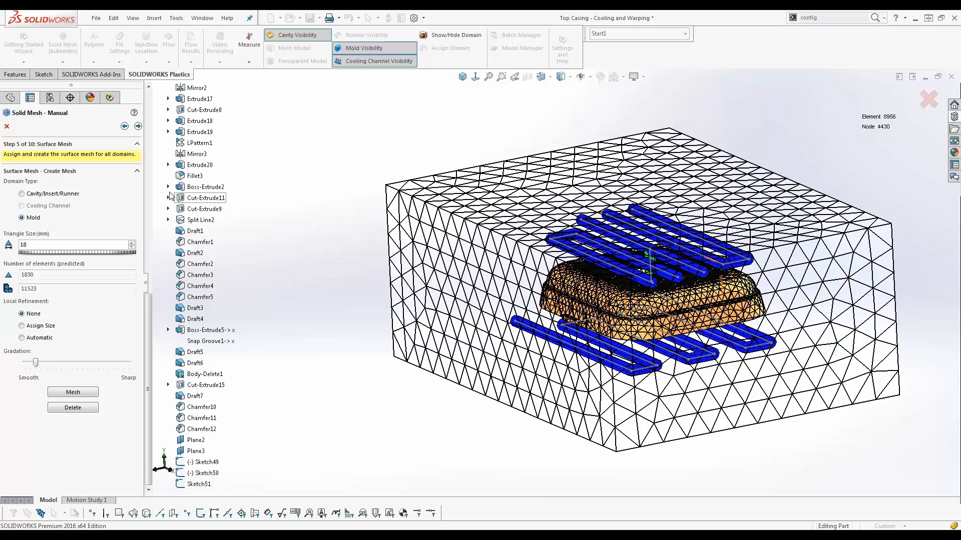
Proceed from surface meshing, review the surface mesh summary and accept it
{"action": "left_click", "coordinate": [137, 126]}
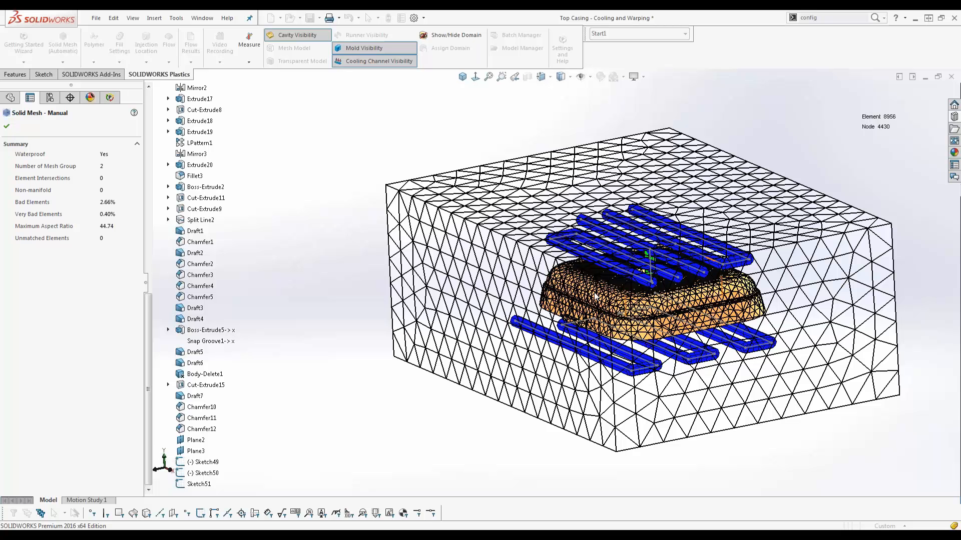
{"action": "scroll", "coordinate": [599, 295], "scroll_direction": "down", "scroll_amount": 2}
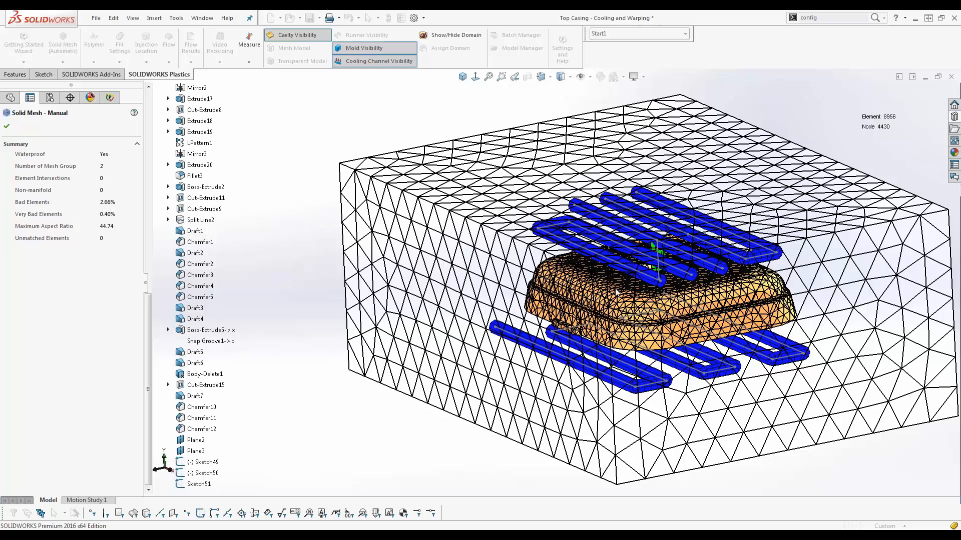
{"action": "left_click", "coordinate": [9, 129]}
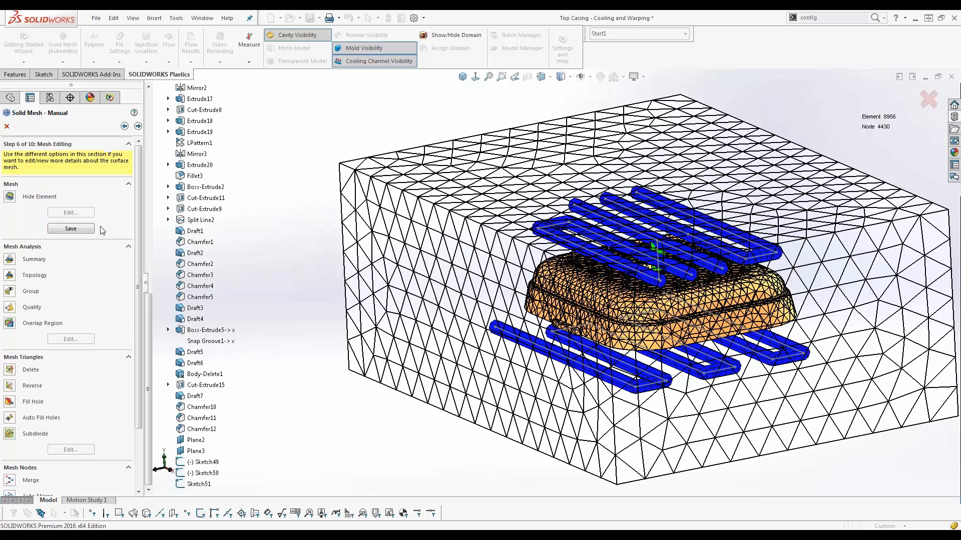
Look over the mesh editing options without editing, and proceed to solid mesh generation with the Tetrahedral type
{"action": "left_click_drag", "start_coordinate": [138, 292], "coordinate": [141, 369]}
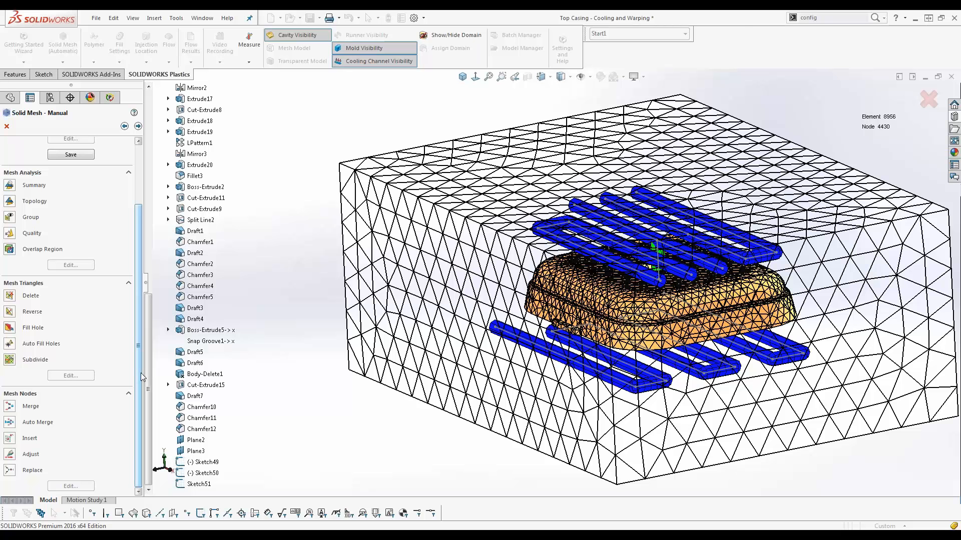
{"action": "scroll", "coordinate": [623, 315], "scroll_direction": "down", "scroll_amount": 3}
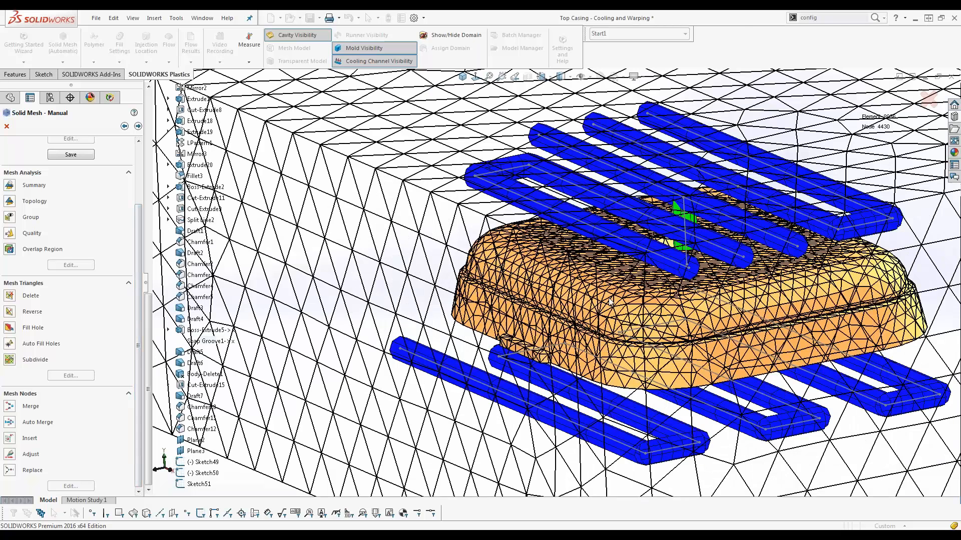
{"action": "scroll", "coordinate": [622, 315], "scroll_direction": "down", "scroll_amount": 1}
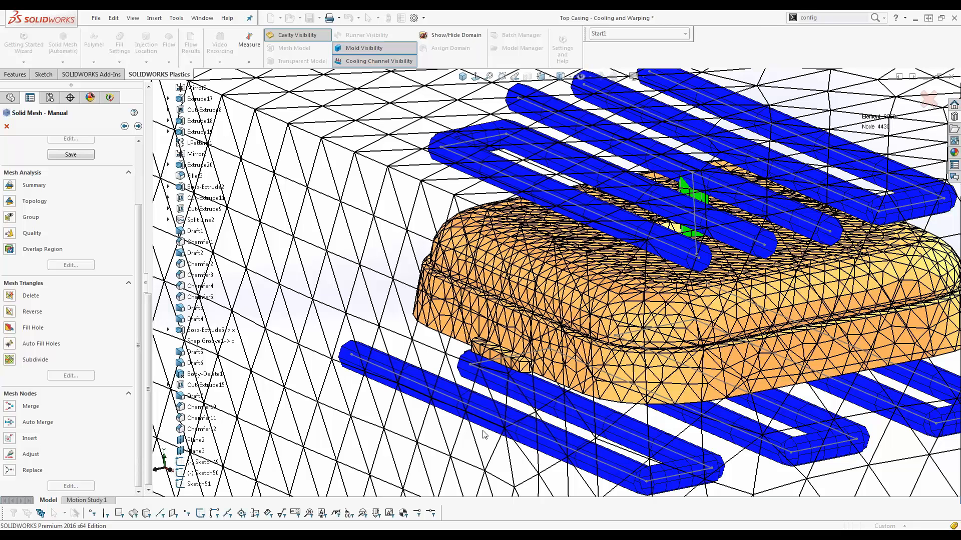
{"action": "scroll", "coordinate": [524, 393], "scroll_direction": "up", "scroll_amount": 3}
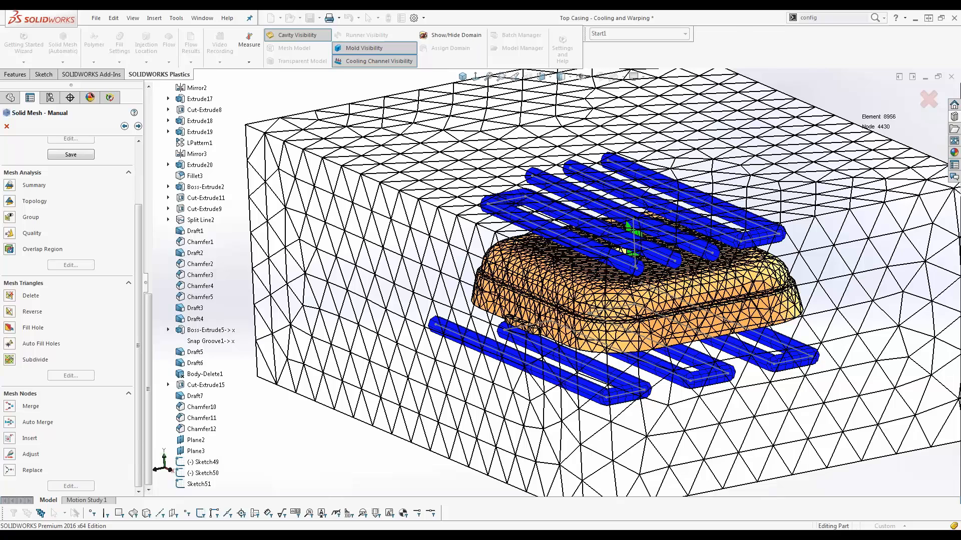
{"action": "mouse_move", "coordinate": [524, 393]}
{"action": "middle_mouse_down"}
{"action": "mouse_move", "coordinate": [509, 336]}
{"action": "mouse_move", "coordinate": [515, 389]}
{"action": "middle_mouse_up"}
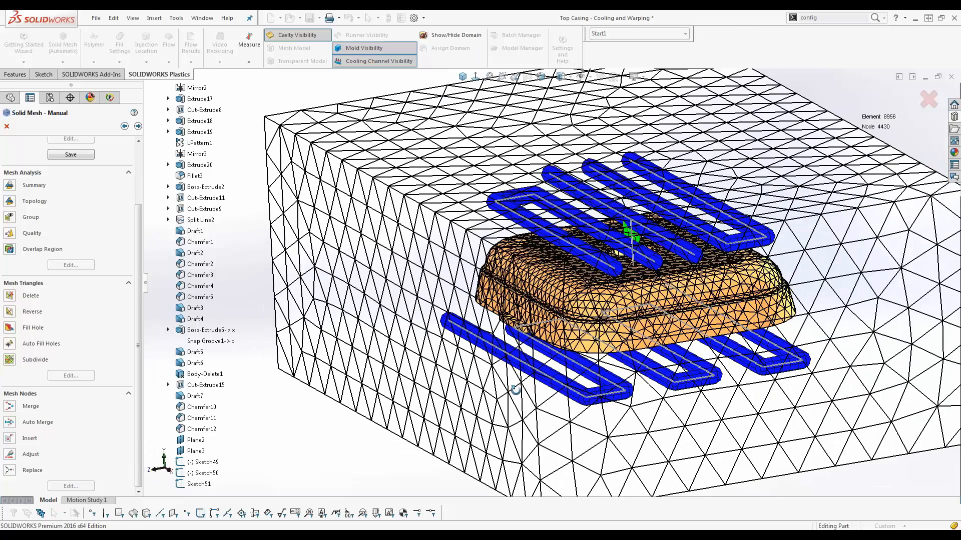
{"action": "key", "text": "f"}
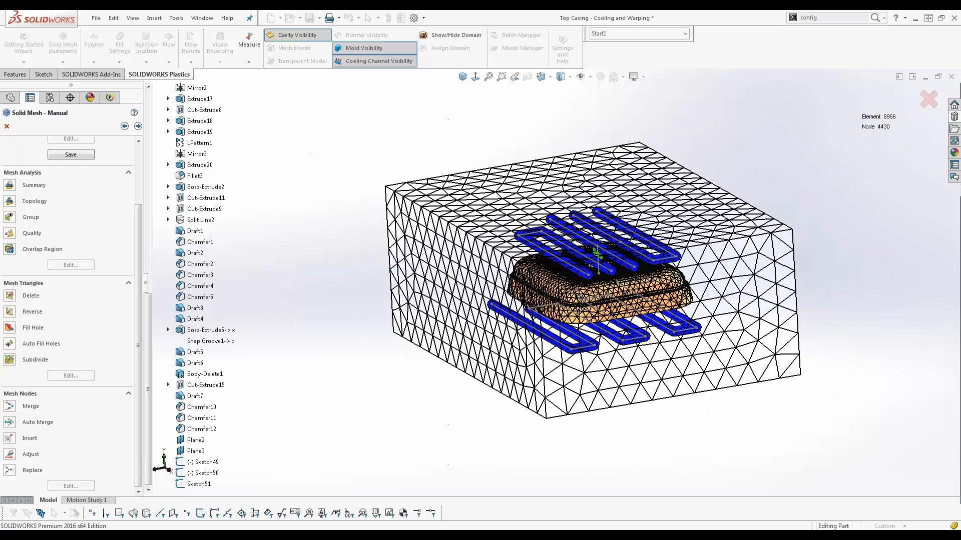
{"action": "left_click", "coordinate": [137, 126]}
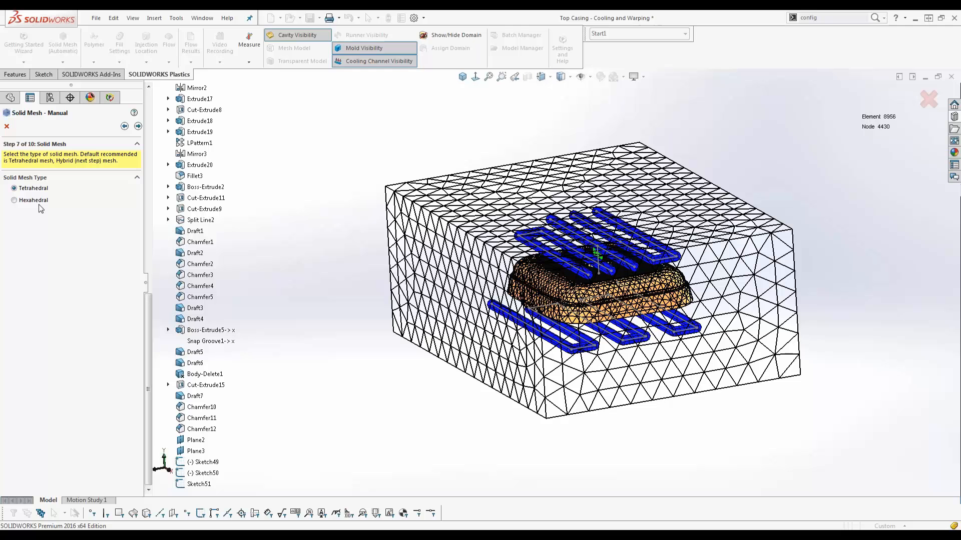
{"action": "left_click", "coordinate": [138, 126]}
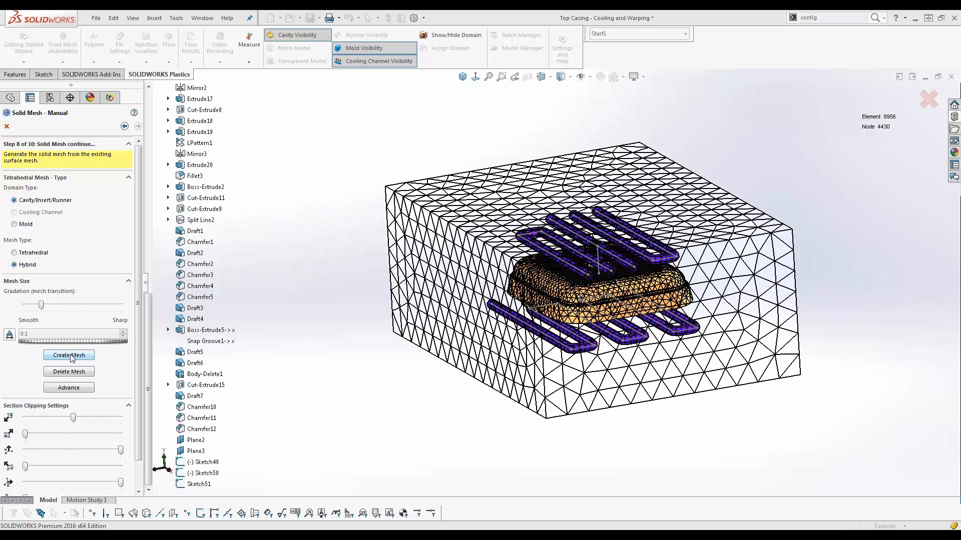
Shift the cavity's mesh gradation toward Smooth, create its Hybrid solid mesh and inspect the sectioned casing
{"action": "left_click_drag", "start_coordinate": [42, 308], "coordinate": [33, 310]}
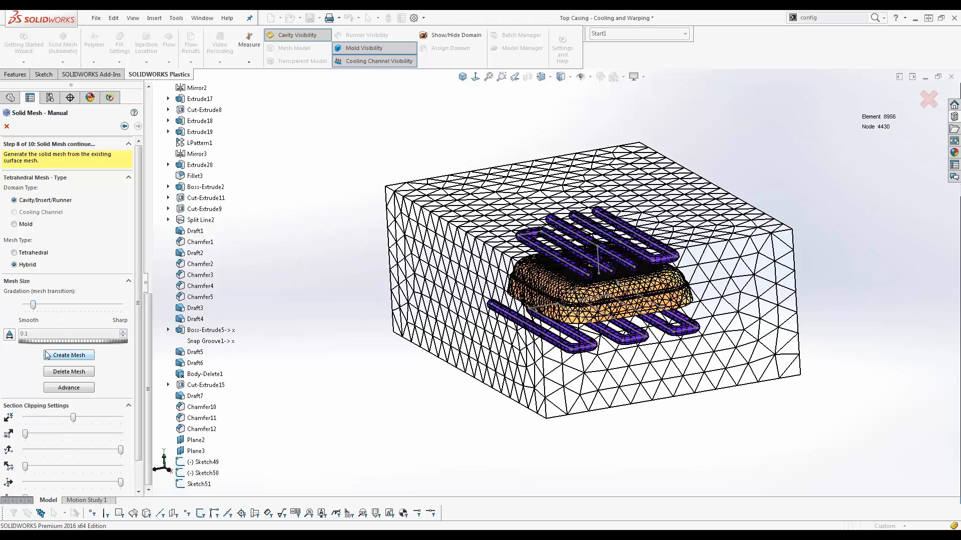
{"action": "left_click", "coordinate": [81, 356]}
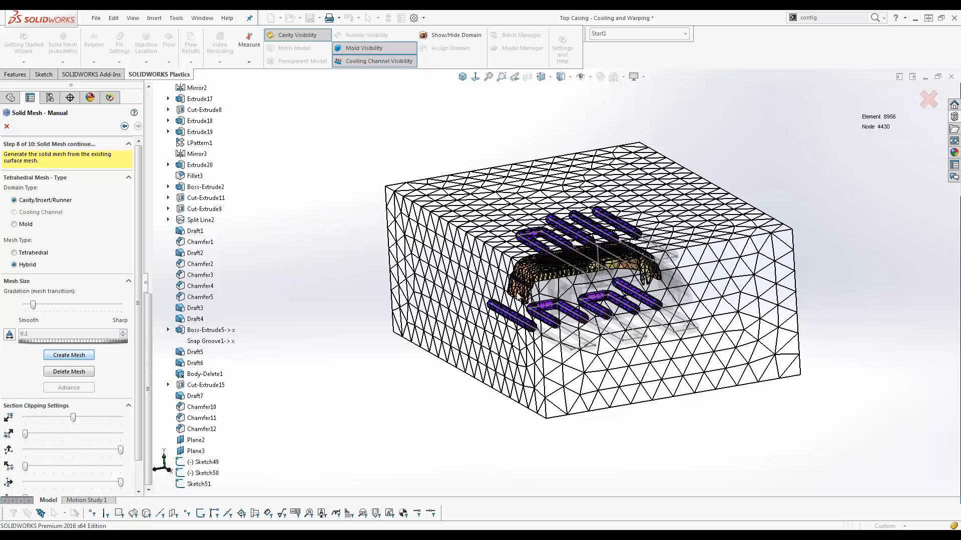
{"action": "scroll", "coordinate": [559, 293], "scroll_direction": "down", "scroll_amount": 5}
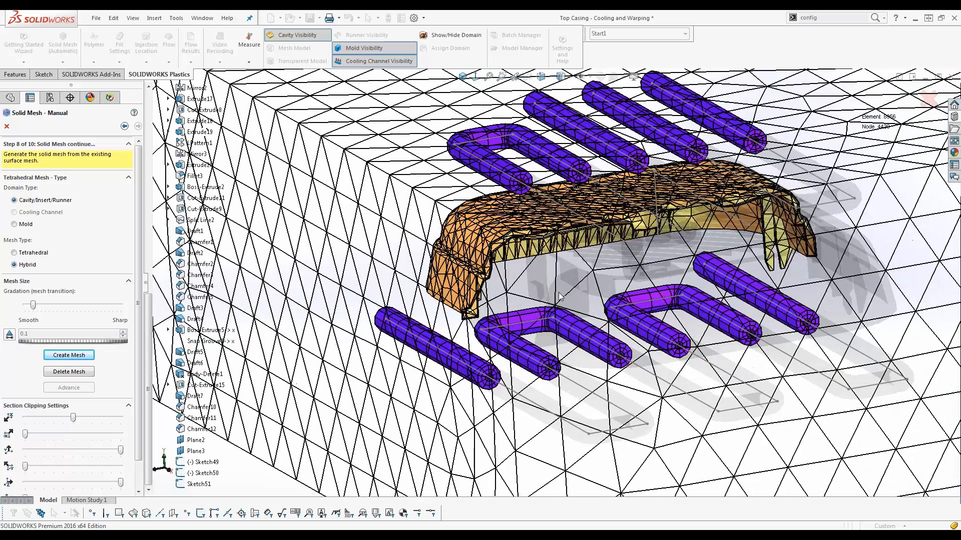
{"action": "middle_click_drag", "start_coordinate": [552, 288], "coordinate": [509, 220]}
{"action": "scroll", "coordinate": [509, 221], "scroll_direction": "down", "scroll_amount": 8}
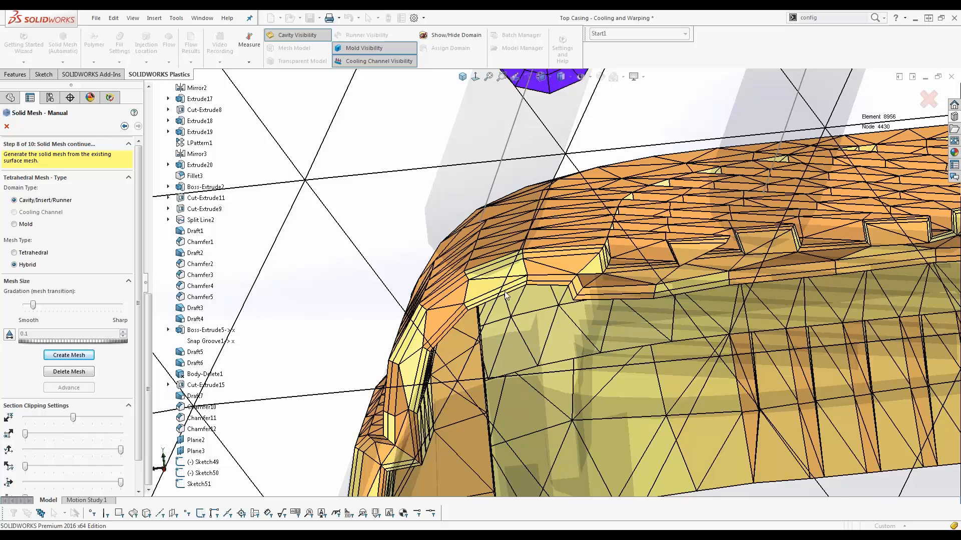
{"action": "mouse_move", "coordinate": [507, 289]}
{"action": "middle_mouse_down"}
{"action": "mouse_move", "coordinate": [495, 270]}
{"action": "mouse_move", "coordinate": [490, 296]}
{"action": "middle_mouse_up"}
{"action": "scroll", "coordinate": [491, 297], "scroll_direction": "up", "scroll_amount": 3}
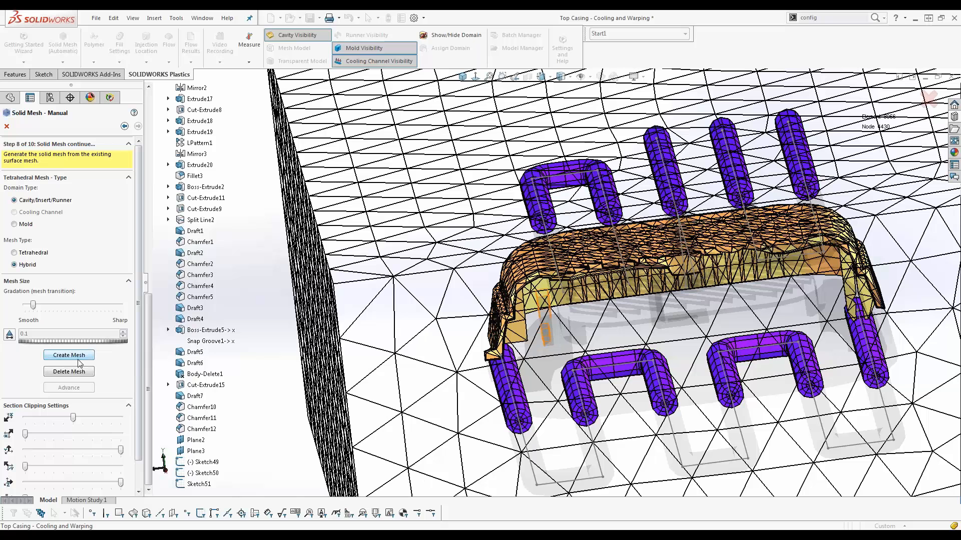
Create the mold's Tetrahedral solid mesh and examine its section around the casing and cooling channels
{"action": "left_click", "coordinate": [14, 224]}
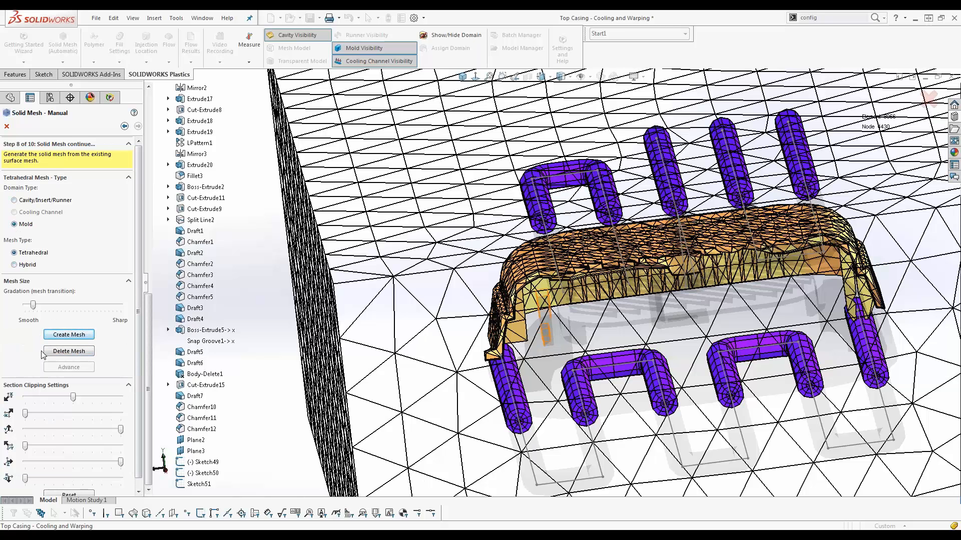
{"action": "left_click", "coordinate": [72, 336]}
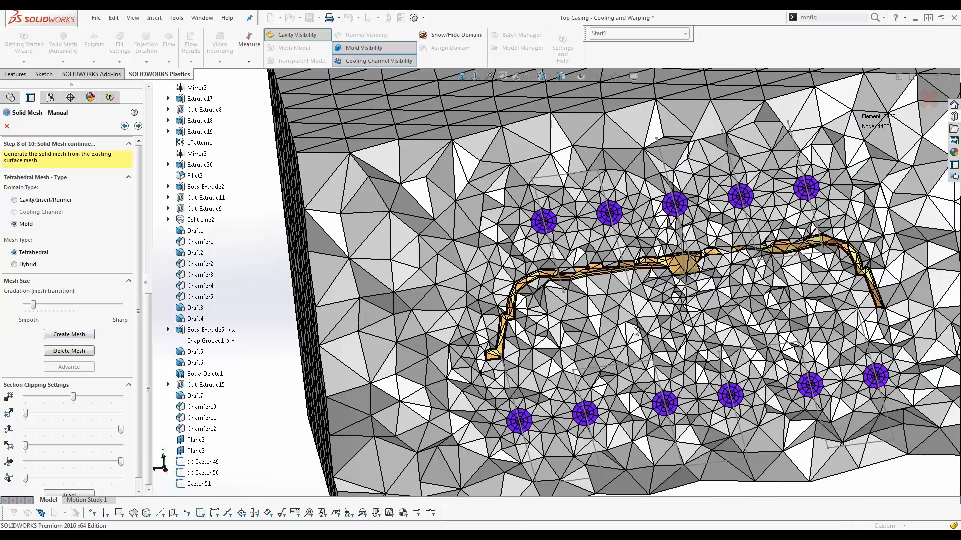
{"action": "middle_click_drag", "start_coordinate": [635, 329], "coordinate": [615, 300]}
{"action": "scroll", "coordinate": [615, 220], "scroll_direction": "down", "scroll_amount": 8}
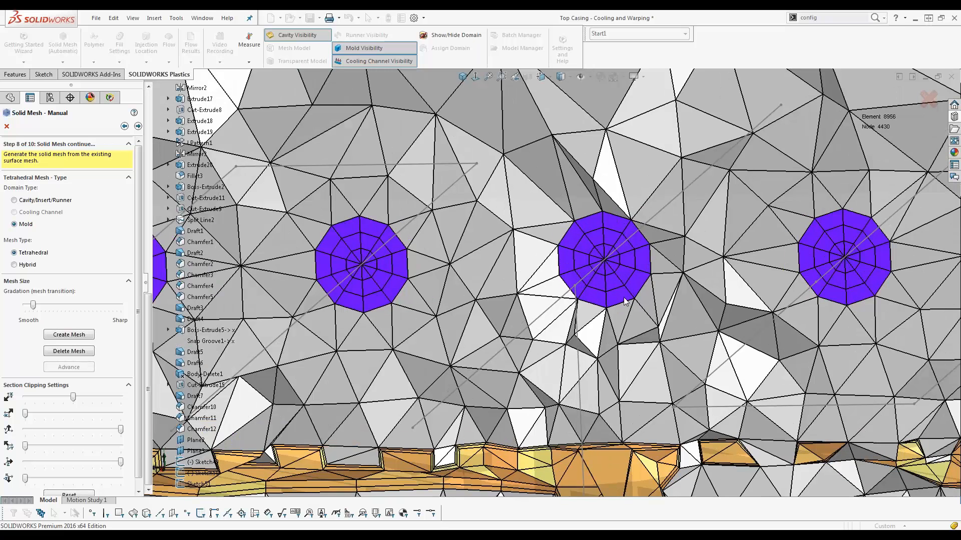
{"action": "scroll", "coordinate": [599, 351], "scroll_direction": "up", "scroll_amount": 6}
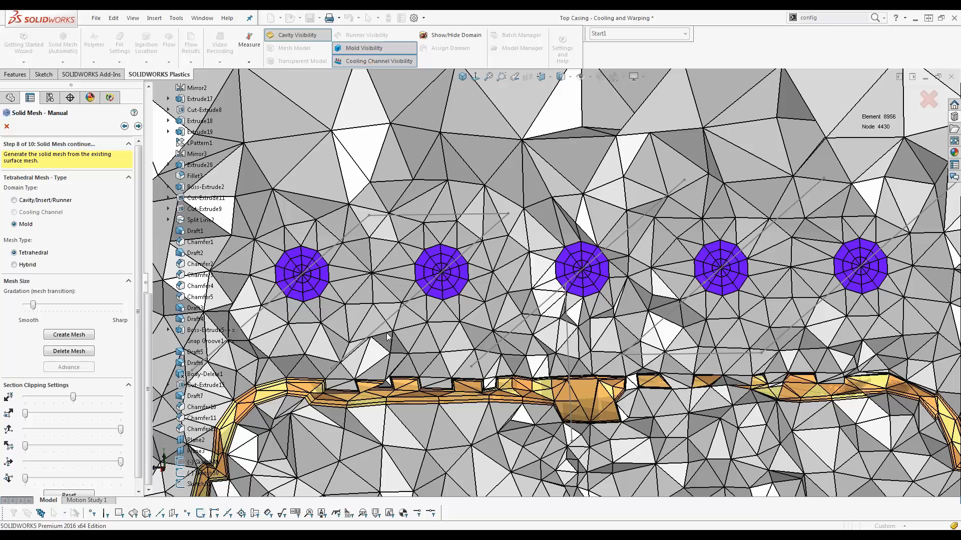
{"action": "scroll", "coordinate": [538, 413], "scroll_direction": "up", "scroll_amount": 4}
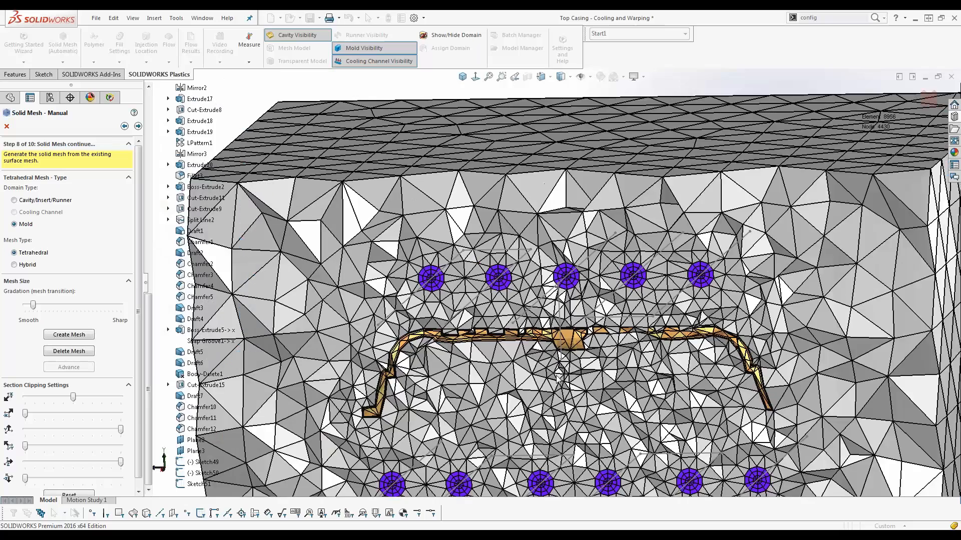
{"action": "middle_click_drag", "start_coordinate": [554, 380], "coordinate": [584, 376]}
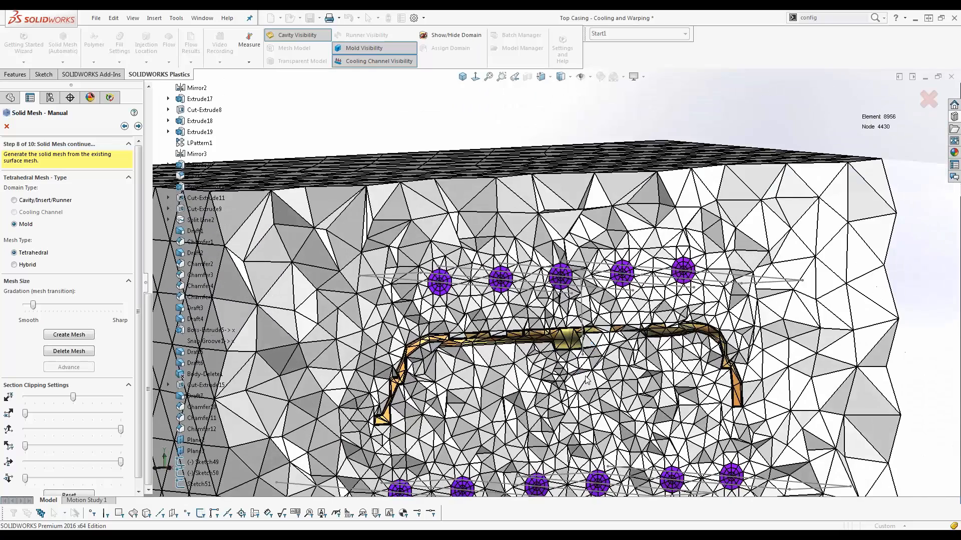
{"action": "scroll", "coordinate": [585, 377], "scroll_direction": "up", "scroll_amount": 3}
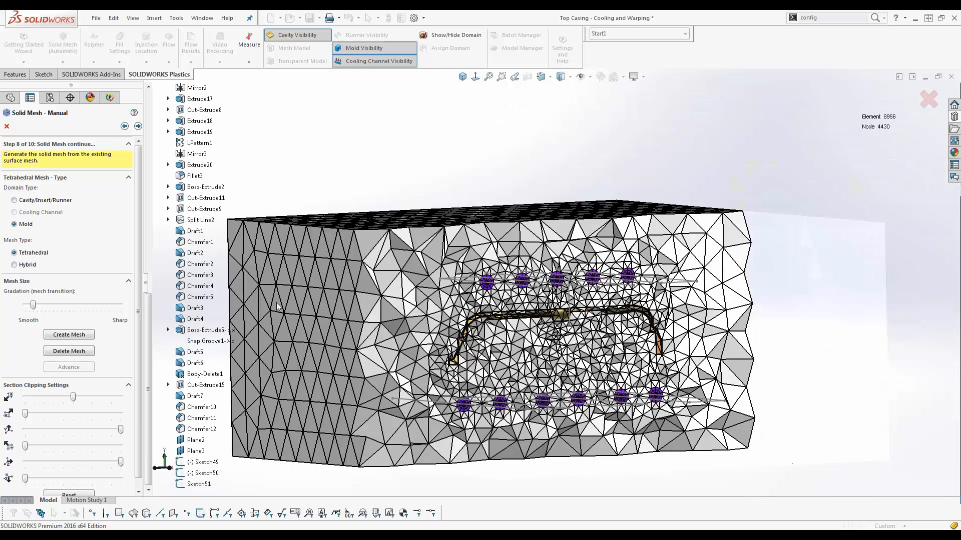
Proceed through section clipping to the solid mesh quality stage, viewing the meshed casing and cooling channels
{"action": "left_click", "coordinate": [138, 126]}
{"action": "middle_click_drag", "start_coordinate": [359, 210], "coordinate": [367, 242]}
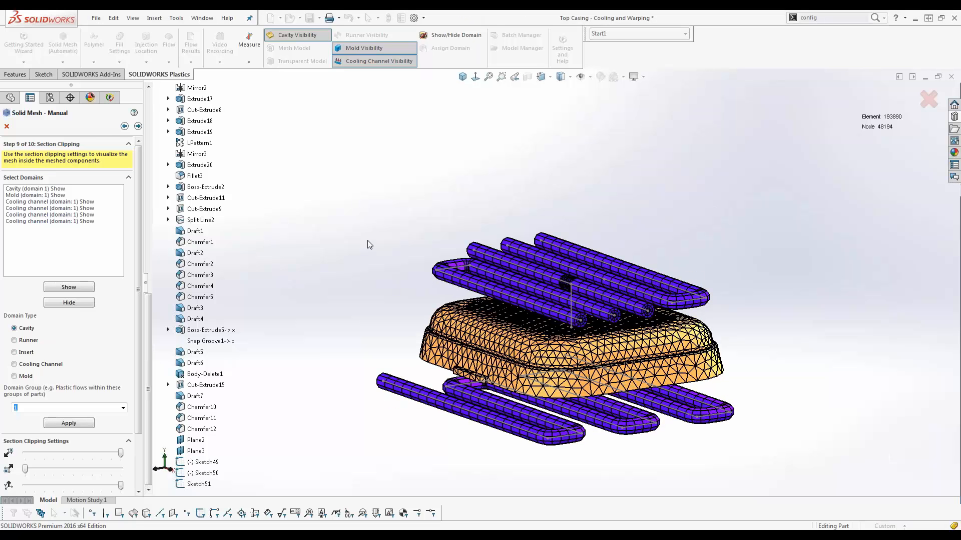
{"action": "left_click", "coordinate": [138, 126]}
{"action": "middle_click_drag", "start_coordinate": [465, 300], "coordinate": [449, 322]}
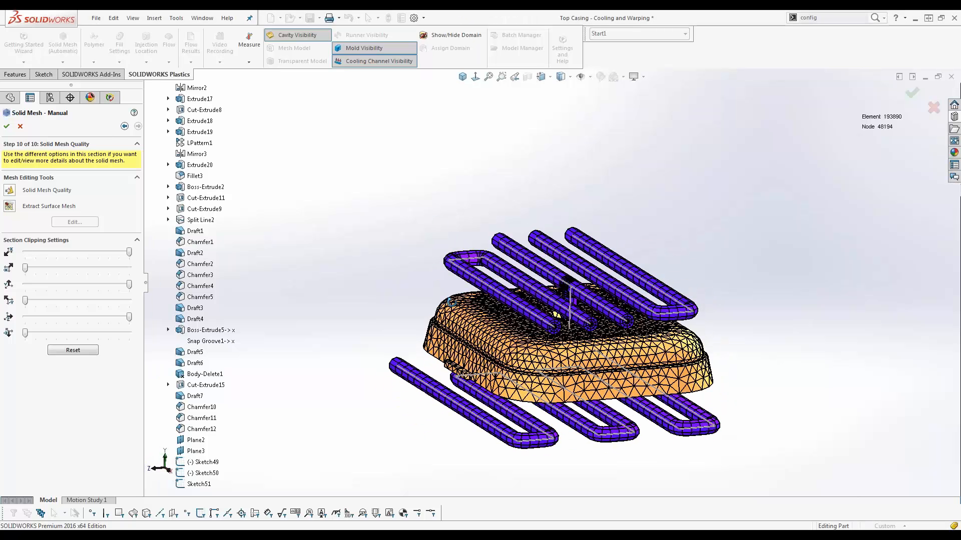
Finish the manual solid mesh and open the polymer database for the cavity, keeping the casing in view
{"action": "left_click", "coordinate": [7, 126]}
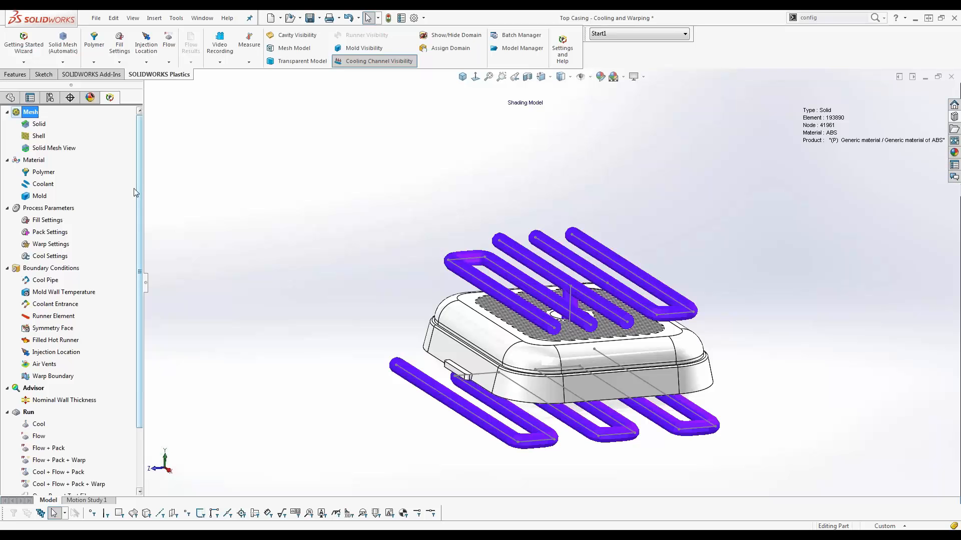
{"action": "mouse_move", "coordinate": [139, 175]}
{"action": "left_mouse_down"}
{"action": "mouse_move", "coordinate": [143, 229]}
{"action": "mouse_move", "coordinate": [146, 158]}
{"action": "left_mouse_up"}
{"action": "right_click", "coordinate": [36, 174]}
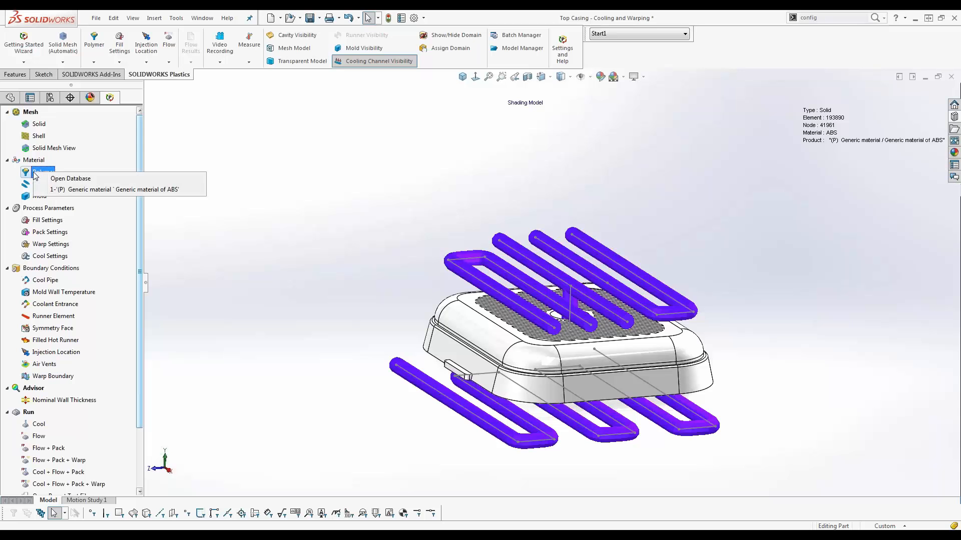
{"action": "left_click", "coordinate": [74, 179]}
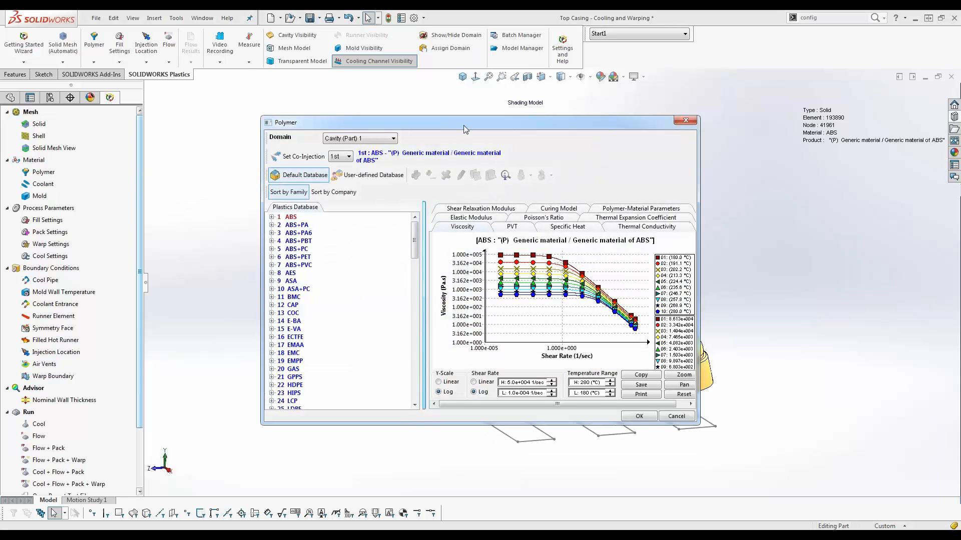
{"action": "left_click_drag", "start_coordinate": [465, 129], "coordinate": [201, 121]}
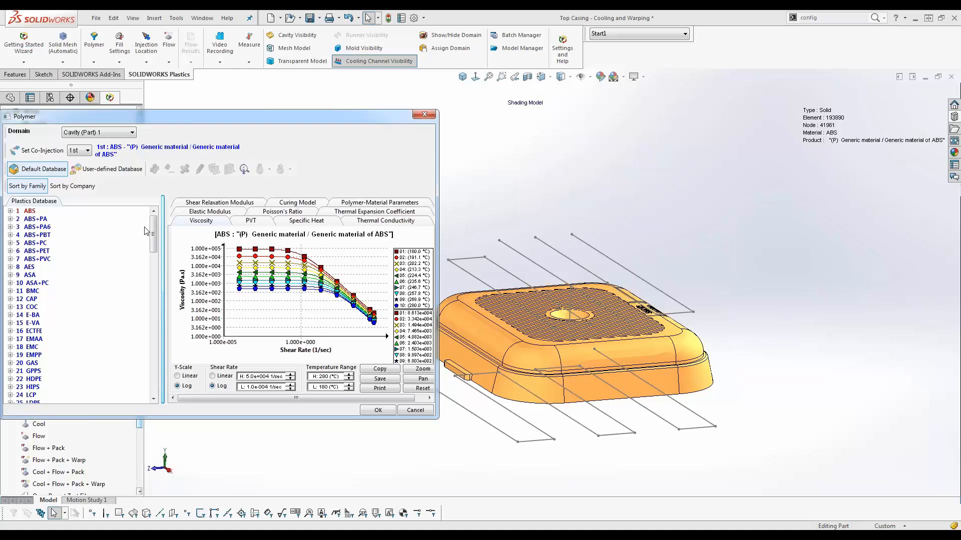
Compare the polymers sorted by company and by family, and assign the generic ABS material to Cavity (Part) 1
{"action": "left_click_drag", "start_coordinate": [154, 239], "coordinate": [172, 219]}
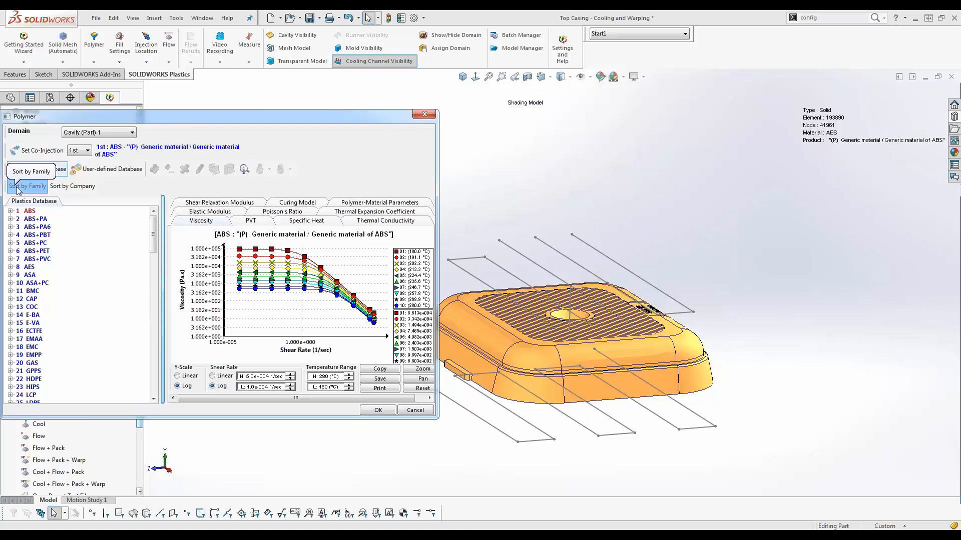
{"action": "left_click", "coordinate": [73, 186]}
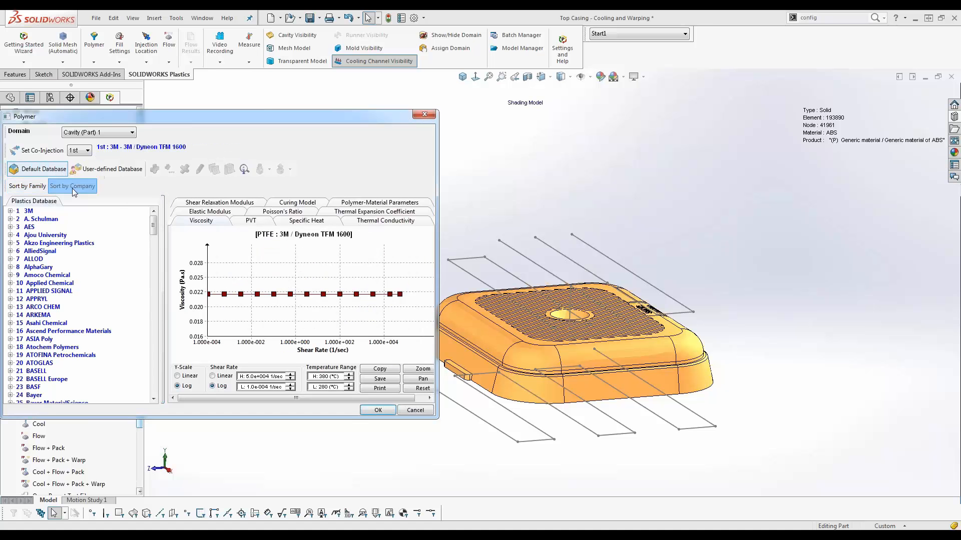
{"action": "left_click", "coordinate": [27, 186]}
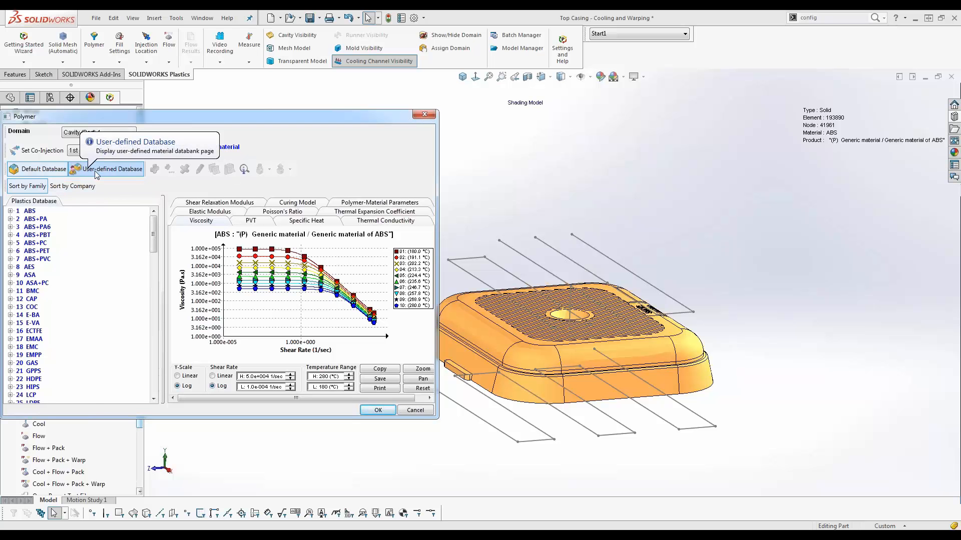
{"action": "left_click", "coordinate": [10, 212]}
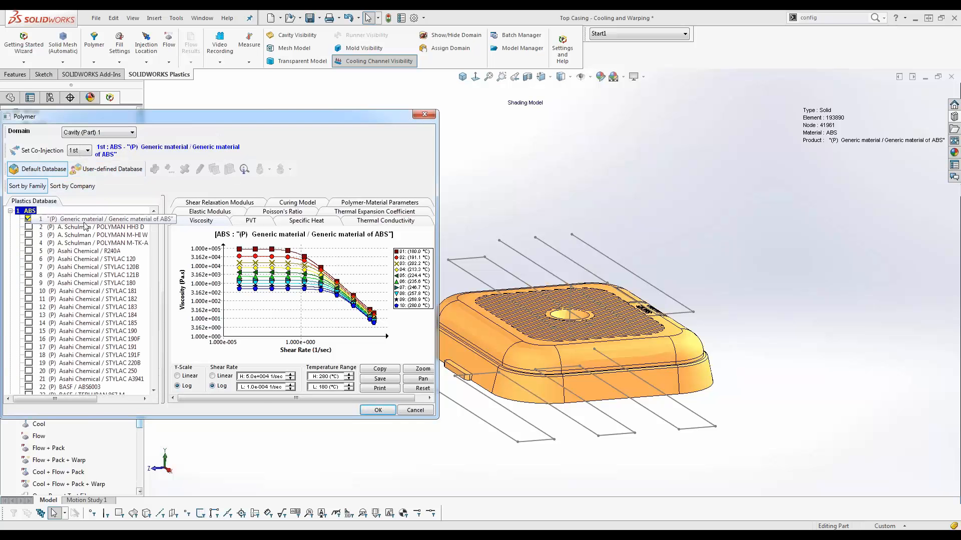
{"action": "left_click", "coordinate": [378, 410]}
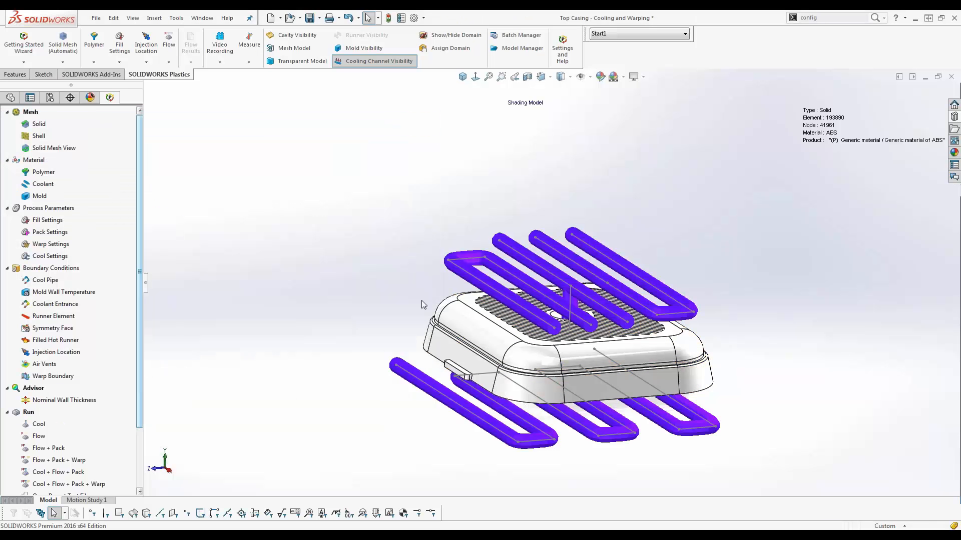
Look through the coolant database and accept Water as the coolant for Cooling Channel 1
{"action": "right_click", "coordinate": [47, 185]}
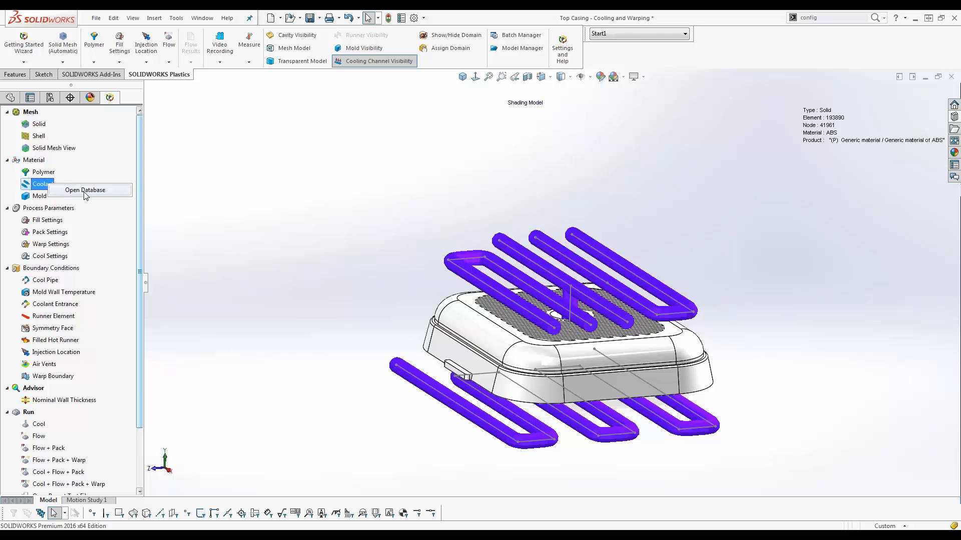
{"action": "left_click", "coordinate": [86, 192]}
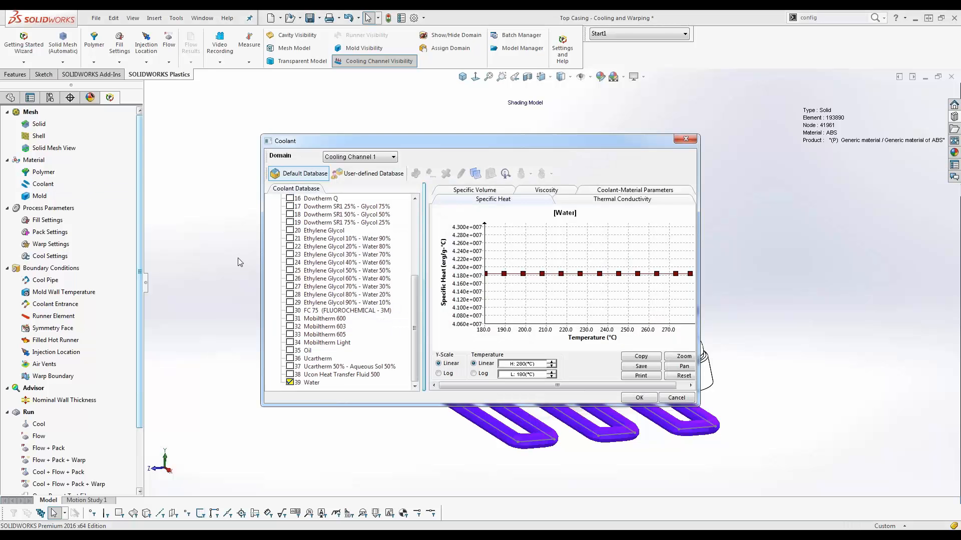
{"action": "left_click_drag", "start_coordinate": [414, 310], "coordinate": [416, 339]}
{"action": "mouse_move", "coordinate": [415, 369]}
{"action": "left_mouse_down"}
{"action": "mouse_move", "coordinate": [419, 279]}
{"action": "mouse_move", "coordinate": [419, 353]}
{"action": "left_mouse_up"}
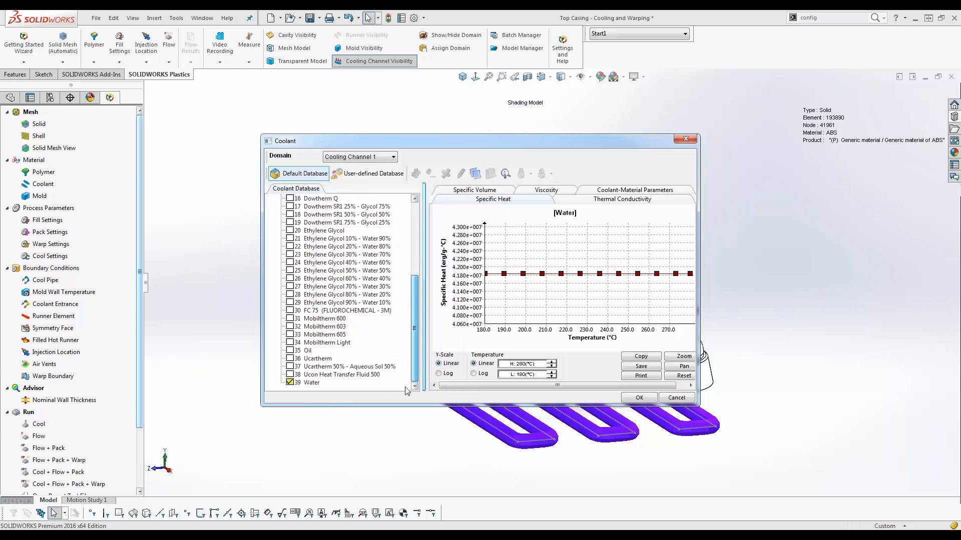
{"action": "left_click", "coordinate": [635, 399]}
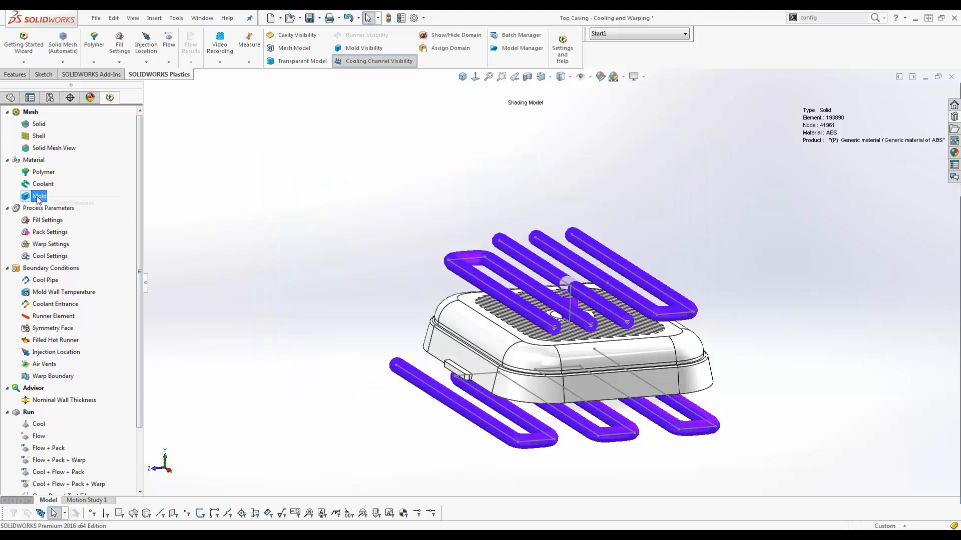
Look through the mold material database and accept Steel - 420SS for Mold 1
{"action": "right_click", "coordinate": [38, 197]}
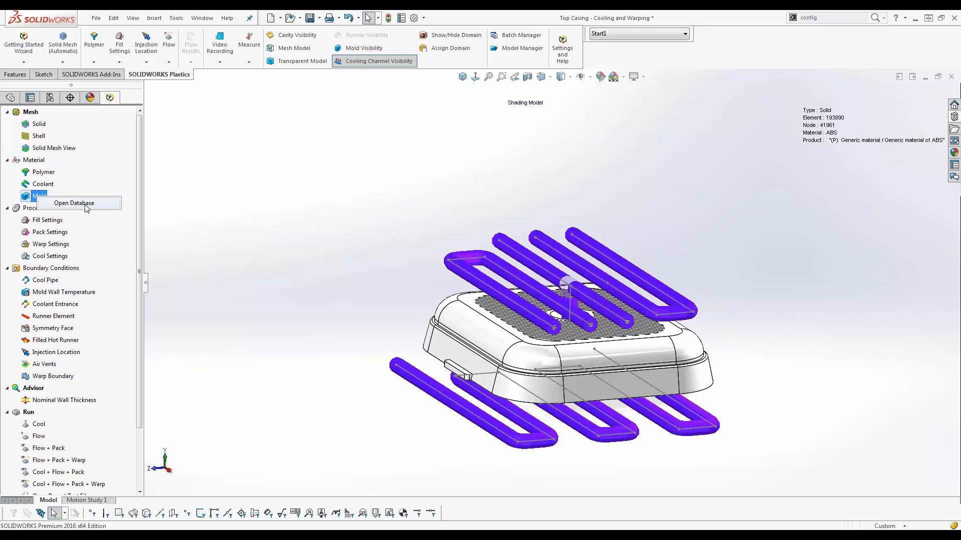
{"action": "left_click", "coordinate": [87, 203]}
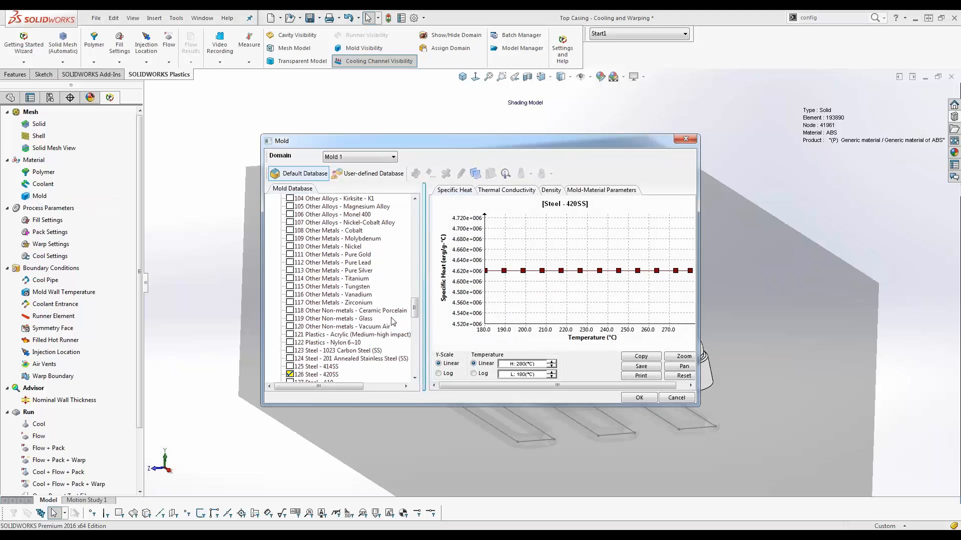
{"action": "left_click_drag", "start_coordinate": [415, 317], "coordinate": [413, 384]}
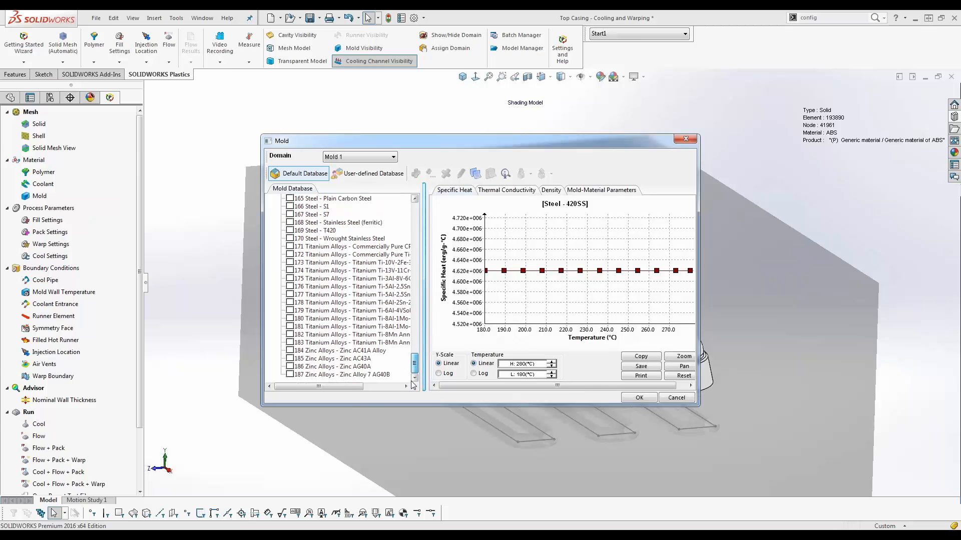
{"action": "left_click_drag", "start_coordinate": [418, 369], "coordinate": [425, 231]}
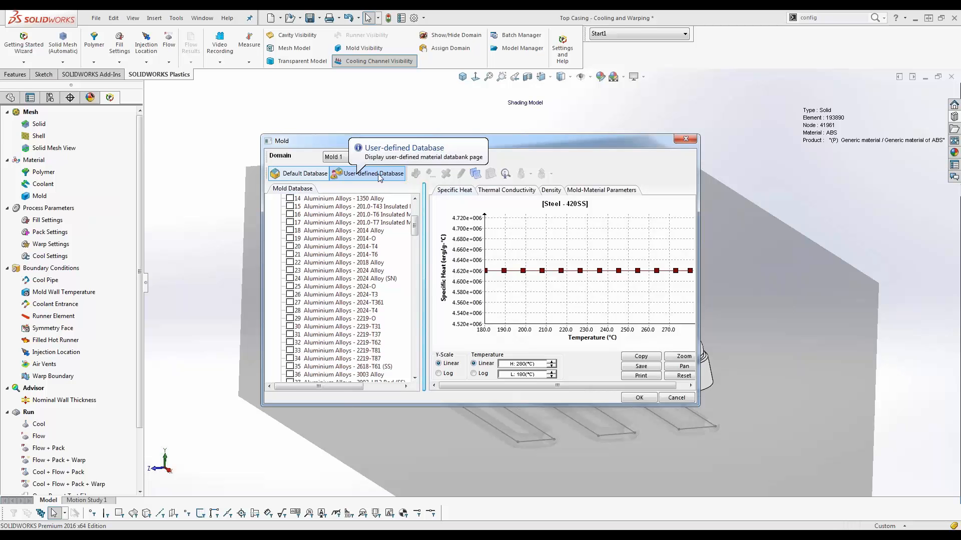
{"action": "left_click_drag", "start_coordinate": [414, 225], "coordinate": [419, 373]}
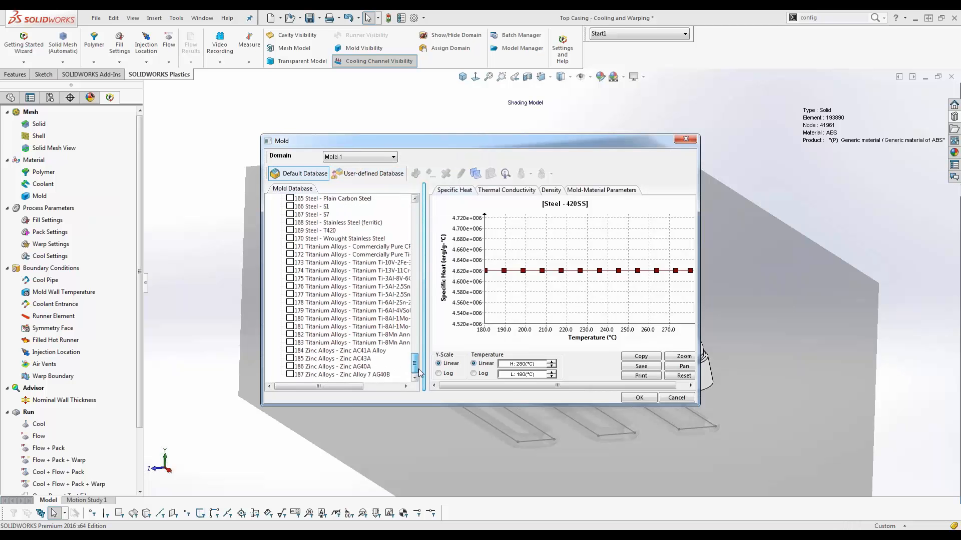
{"action": "left_click", "coordinate": [639, 398]}
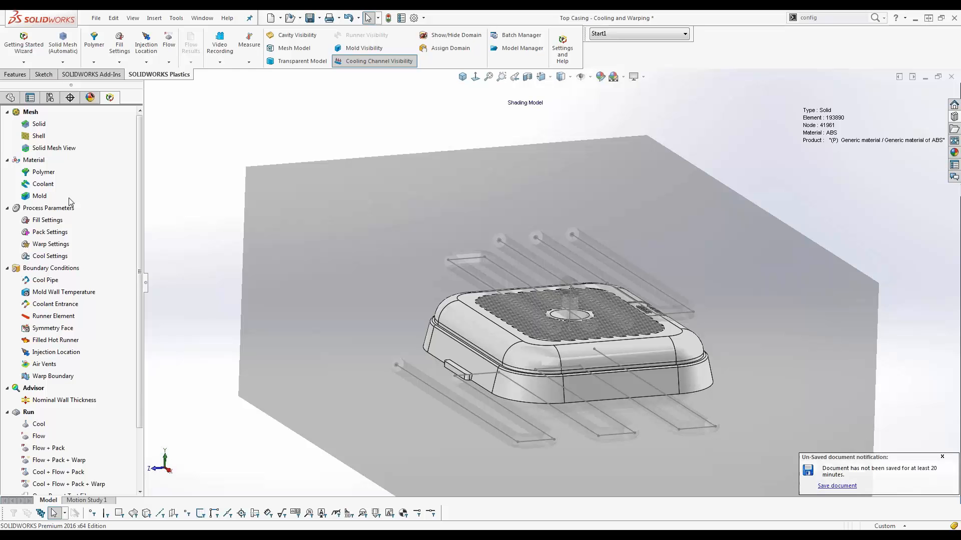
Accept the fill settings with automatic filling time, 230 °C melt temperature, 50 °C mold temperature and 100 MPa injection pressure limit
{"action": "left_click", "coordinate": [40, 195]}
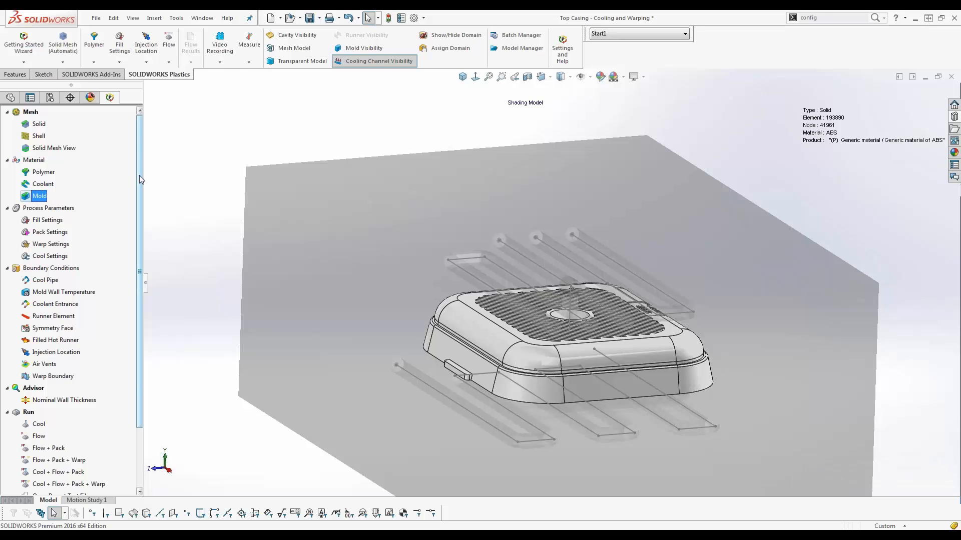
{"action": "scroll", "coordinate": [90, 206], "scroll_direction": "down", "scroll_amount": 2}
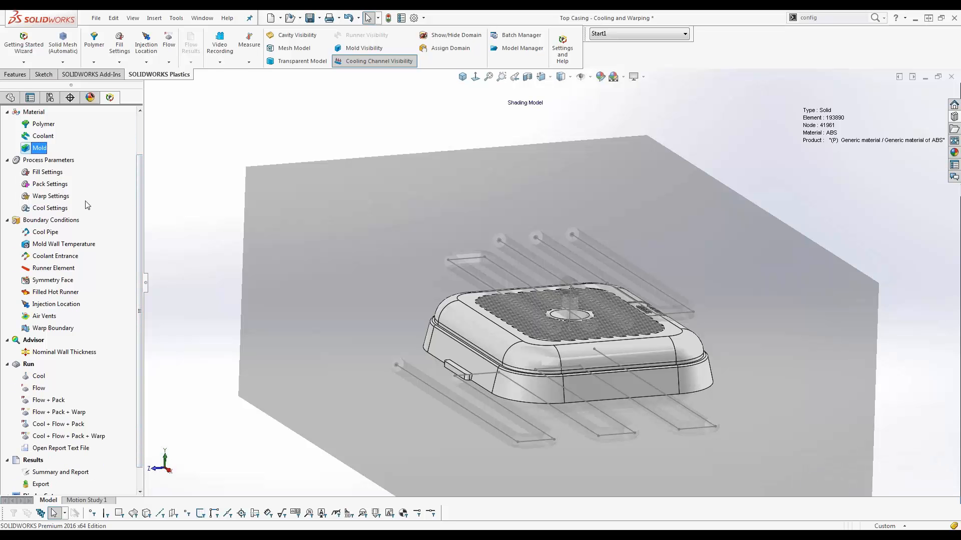
{"action": "left_click", "coordinate": [50, 172]}
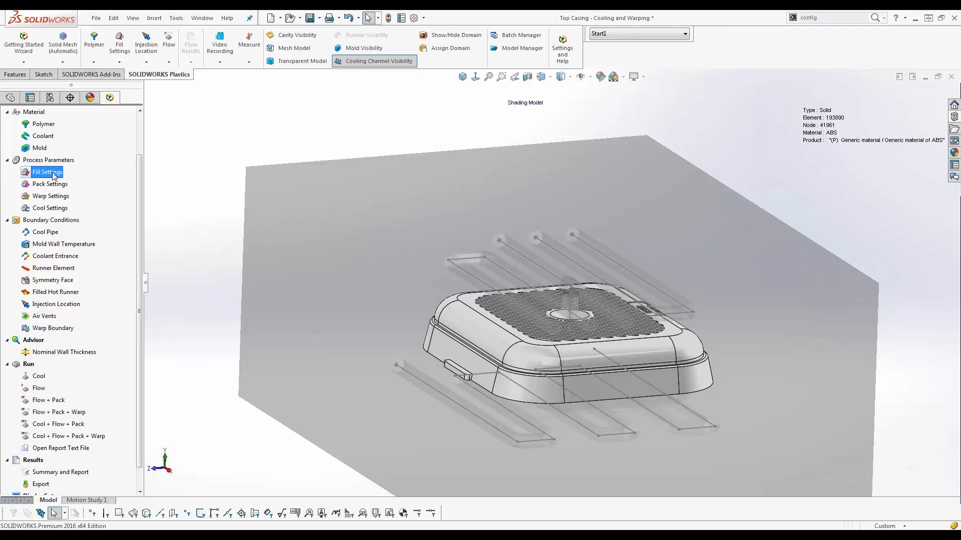
{"action": "double_click", "coordinate": [50, 172]}
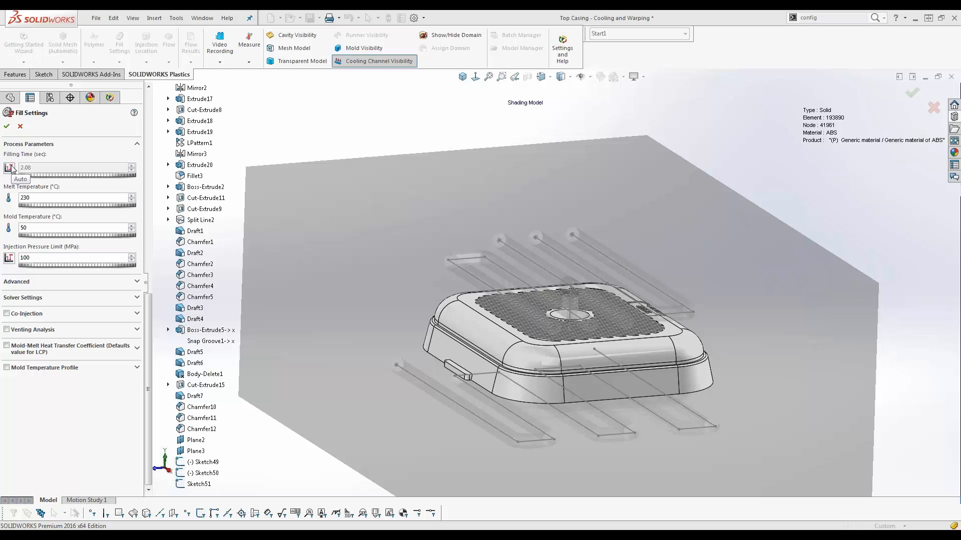
{"action": "left_click", "coordinate": [7, 127]}
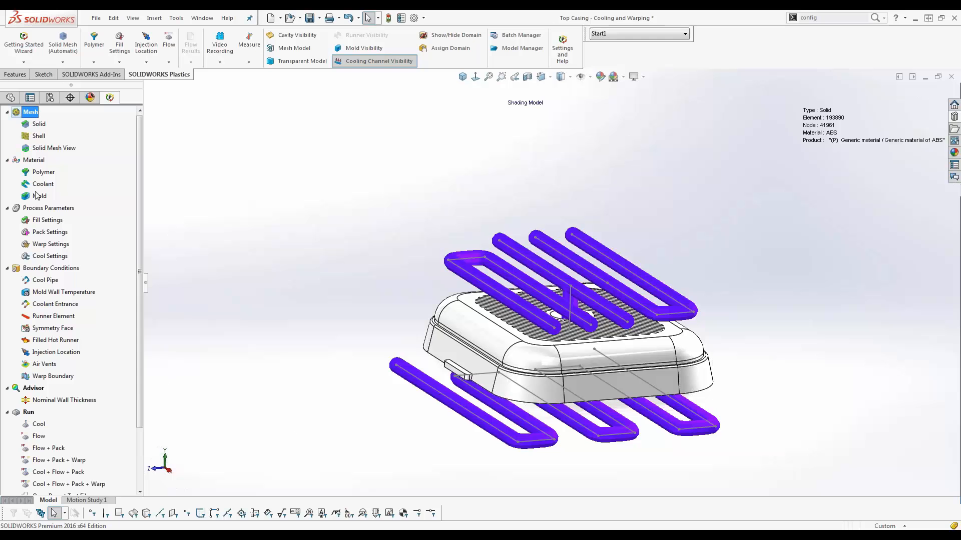
Accept the pack settings with automatic pressure holding and pure cooling times and residual stress calculation enabled
{"action": "double_click", "coordinate": [41, 233]}
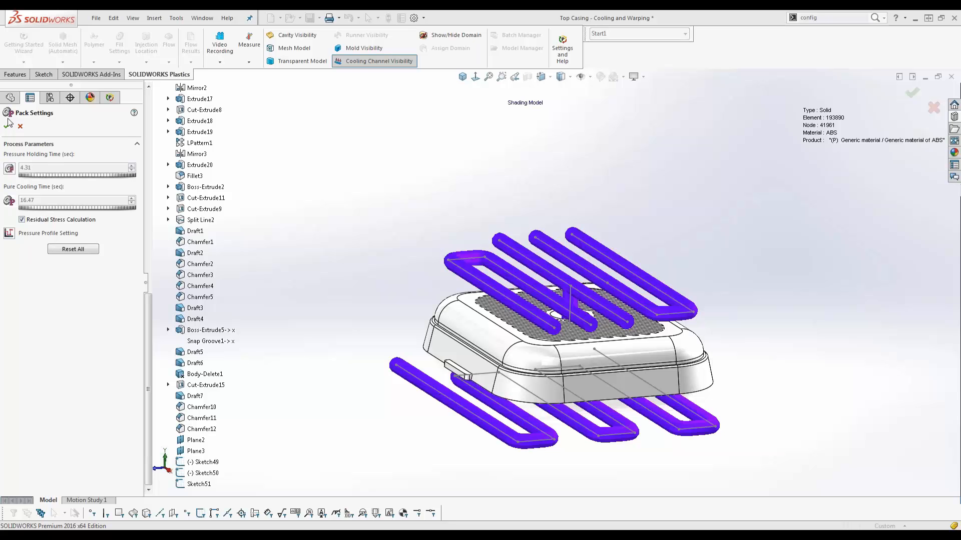
{"action": "left_click", "coordinate": [10, 170]}
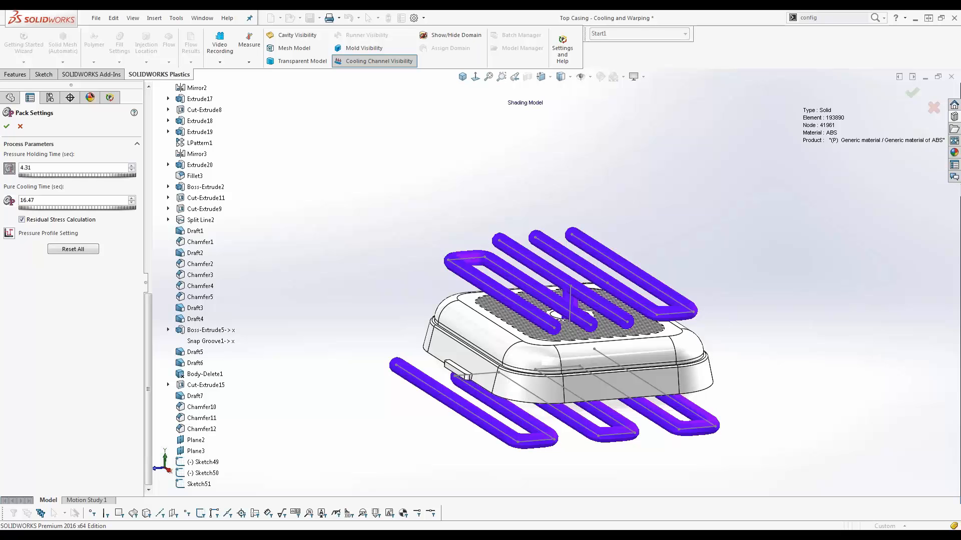
{"action": "left_click", "coordinate": [10, 170]}
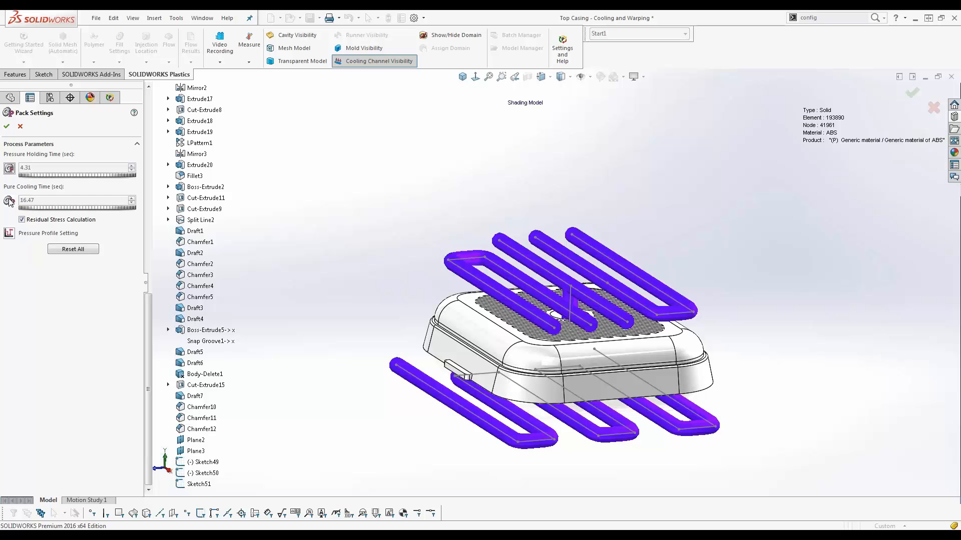
{"action": "left_click", "coordinate": [6, 128]}
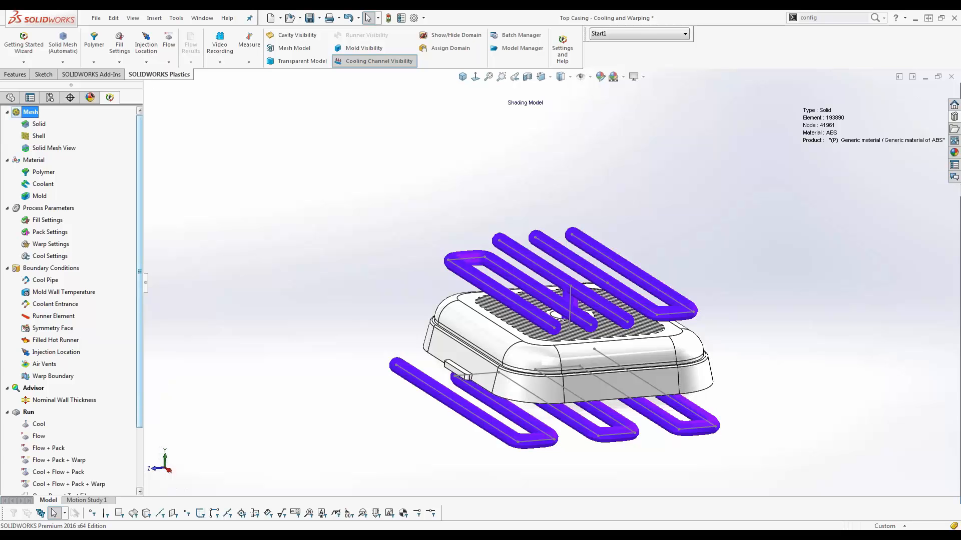
Accept the warp settings at 30 °C ambient temperature and the cool settings with 25 °C minimum coolant temperature and eject temperature control at 90 °C
{"action": "double_click", "coordinate": [45, 245]}
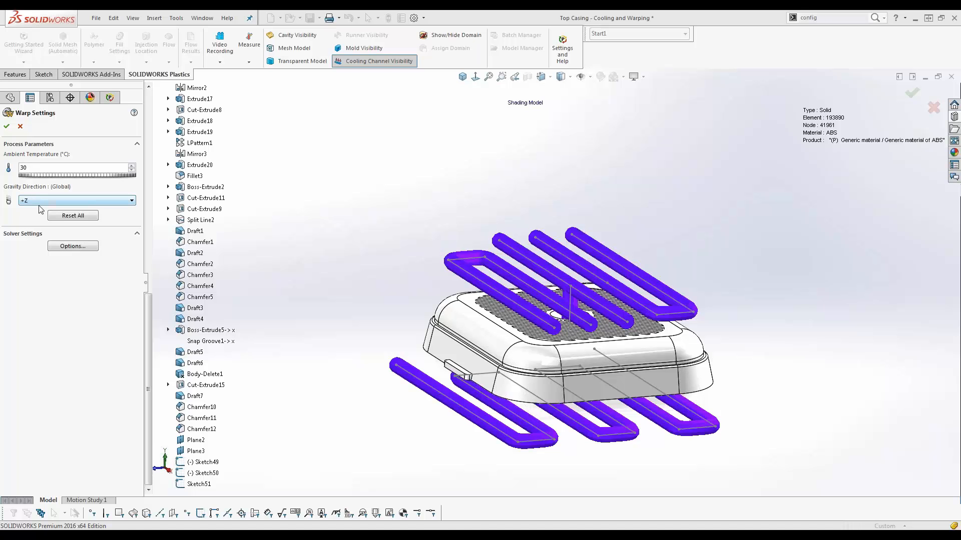
{"action": "left_click", "coordinate": [7, 126]}
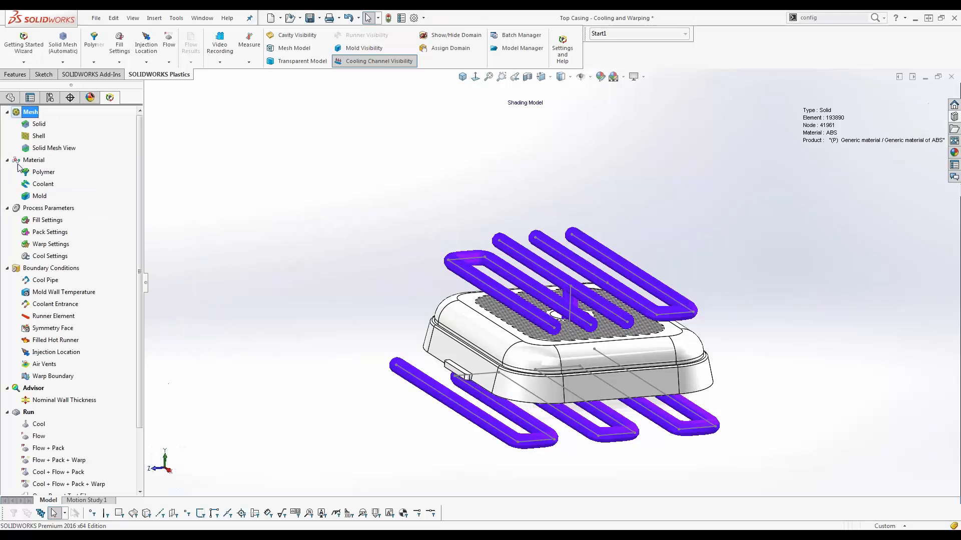
{"action": "double_click", "coordinate": [54, 259]}
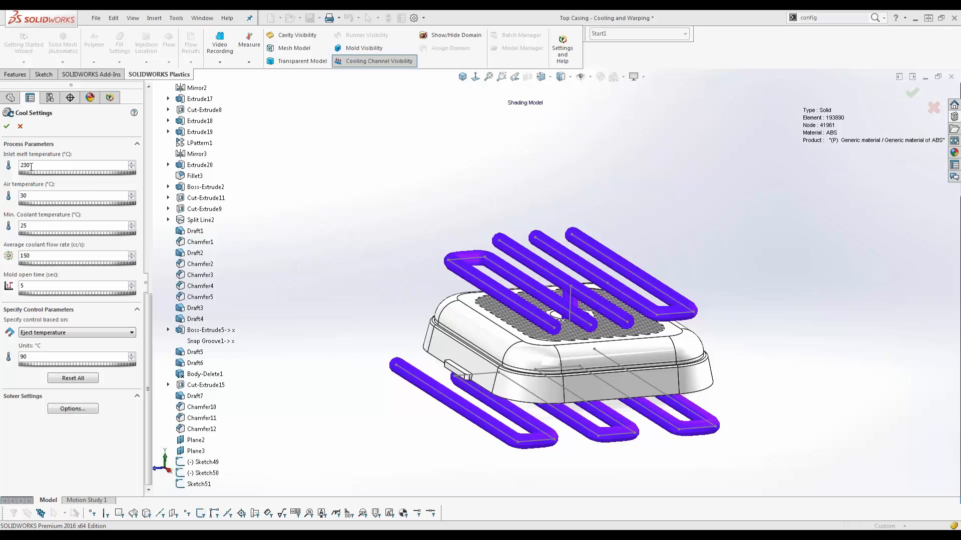
{"action": "left_click_drag", "start_coordinate": [45, 195], "coordinate": [21, 196]}
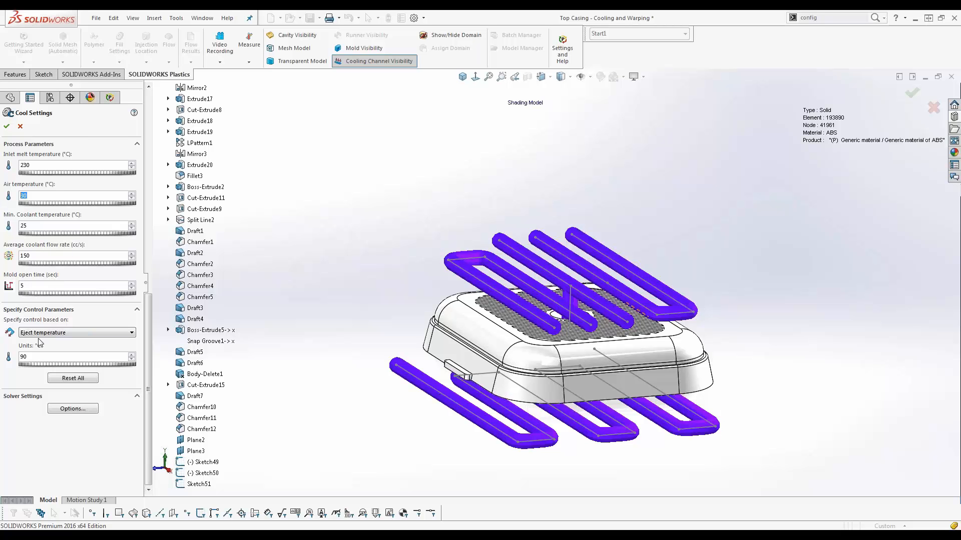
{"action": "left_click", "coordinate": [7, 126]}
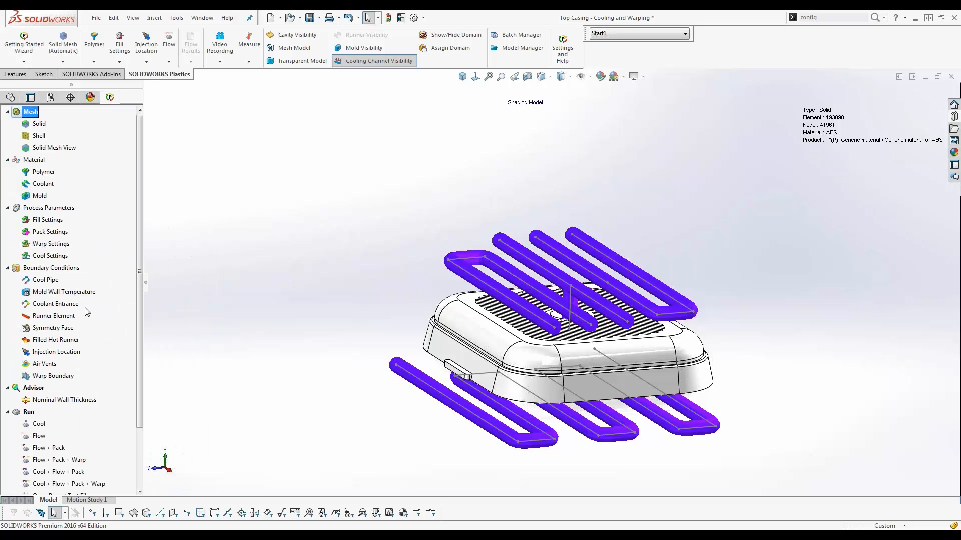
Open the cool pipe boundary condition and select cooling pipe 1 for editing
{"action": "double_click", "coordinate": [45, 280]}
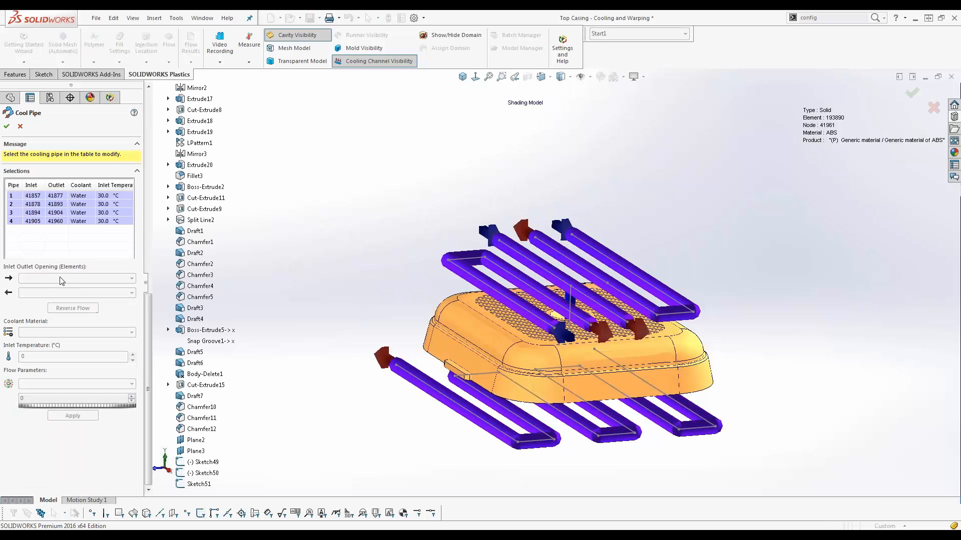
{"action": "mouse_move", "coordinate": [318, 332]}
{"action": "middle_mouse_down"}
{"action": "mouse_move", "coordinate": [311, 280]}
{"action": "mouse_move", "coordinate": [317, 330]}
{"action": "mouse_move", "coordinate": [314, 322]}
{"action": "middle_mouse_up"}
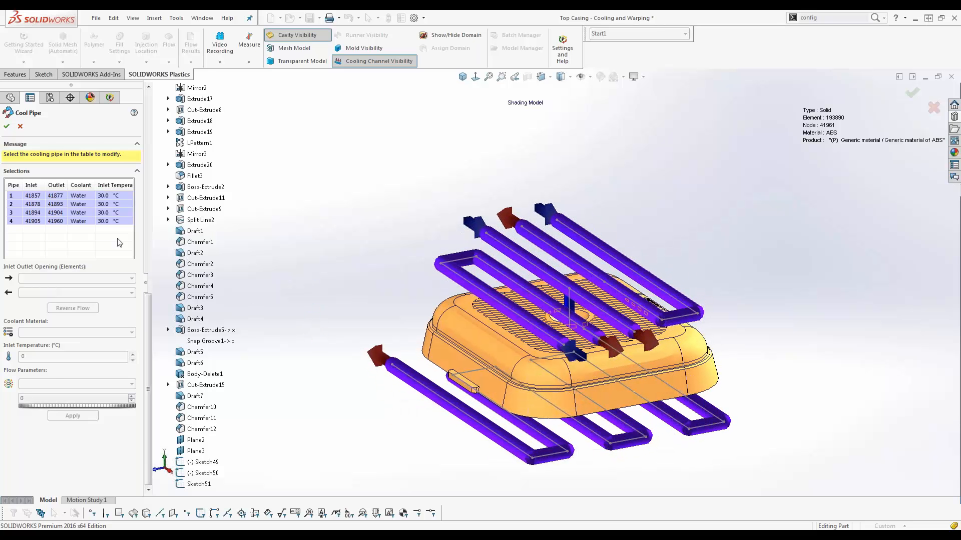
{"action": "left_click", "coordinate": [75, 198]}
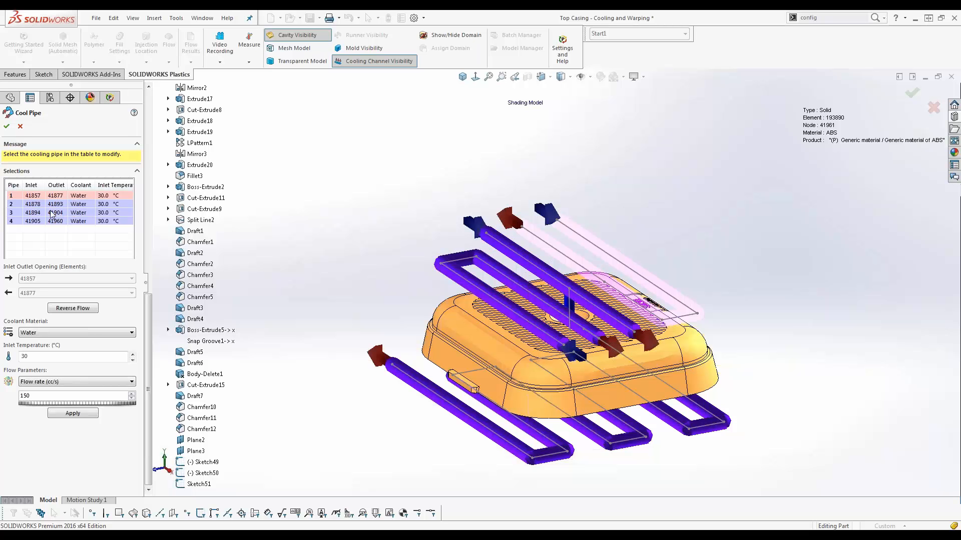
Try reversing the flow direction of cooling pipe 1 and look through its coolant material choices
{"action": "left_click", "coordinate": [71, 308]}
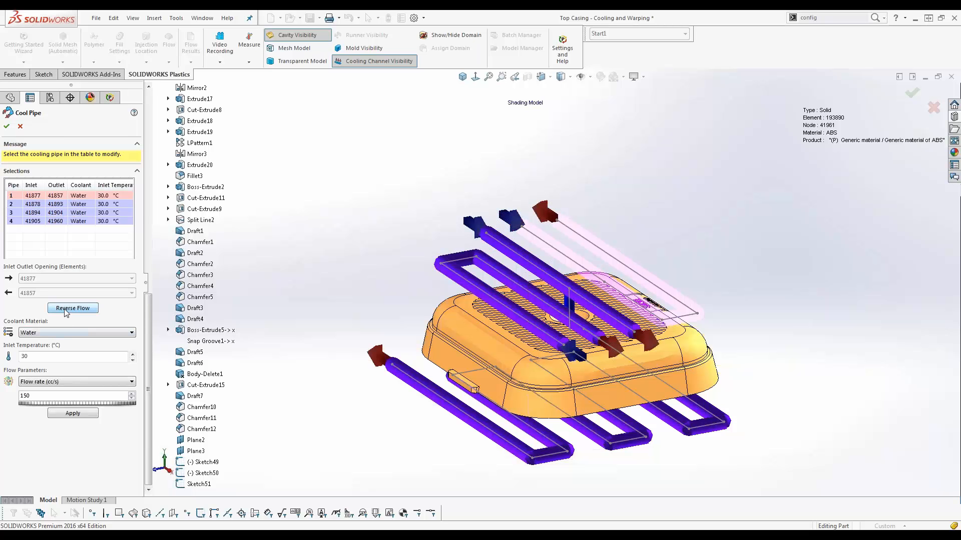
{"action": "left_click", "coordinate": [71, 309]}
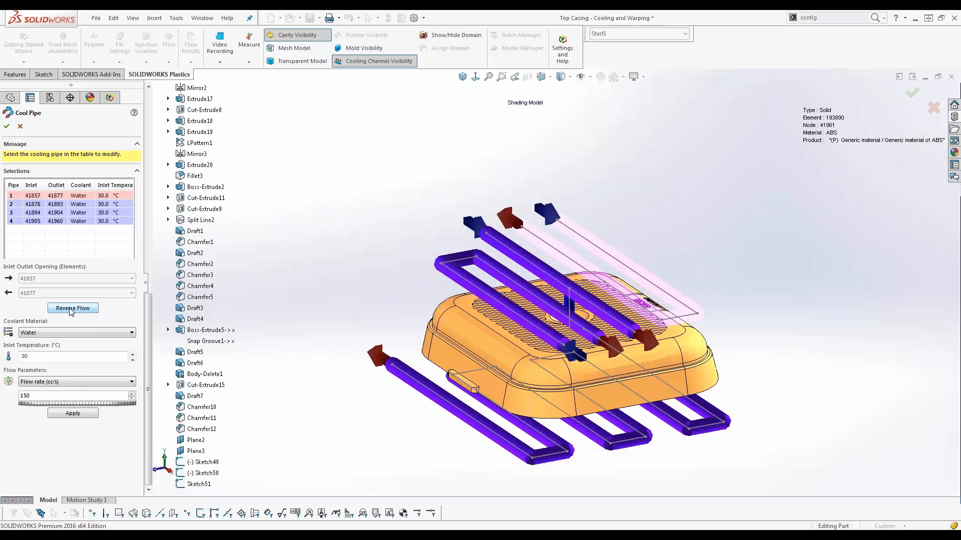
{"action": "left_click", "coordinate": [62, 333]}
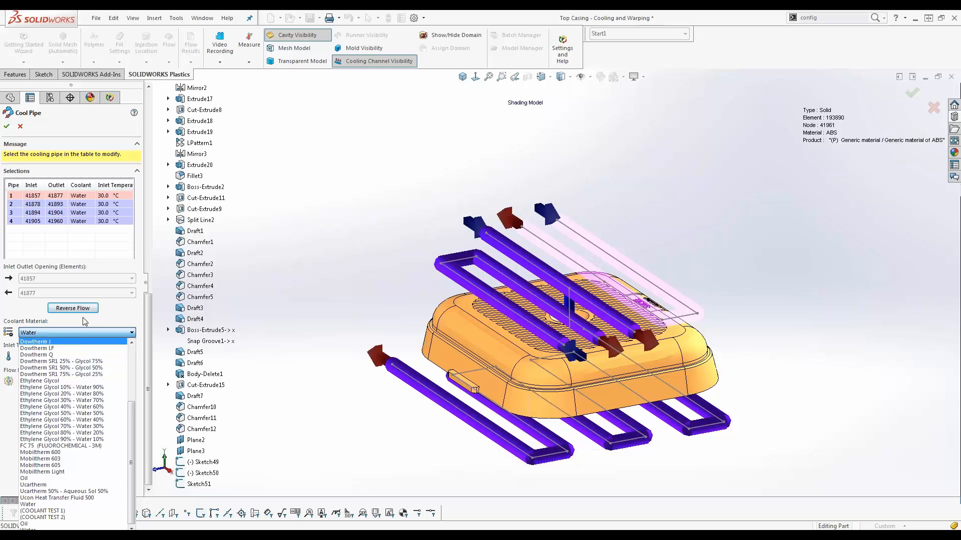
{"action": "left_click", "coordinate": [115, 313]}
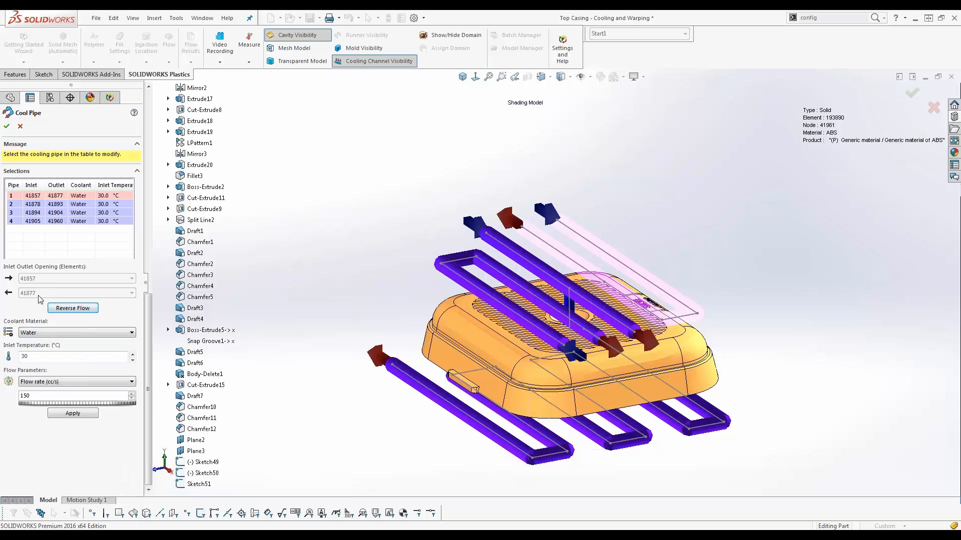
Set cooling pipe 1's inlet temperature to 25 °C and flow rate to 250 cc/s, apply the values and accept the cool pipes
{"action": "double_click", "coordinate": [40, 358]}
{"action": "type", "text": "25"}
{"action": "double_click", "coordinate": [24, 396]}
{"action": "type", "text": "2"}
{"action": "left_click", "coordinate": [85, 414]}
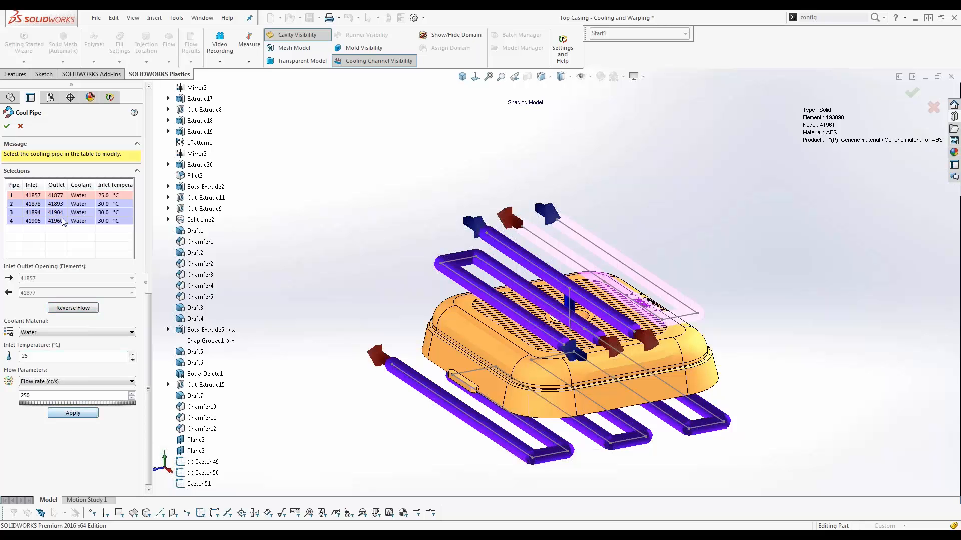
{"action": "left_click", "coordinate": [61, 205]}
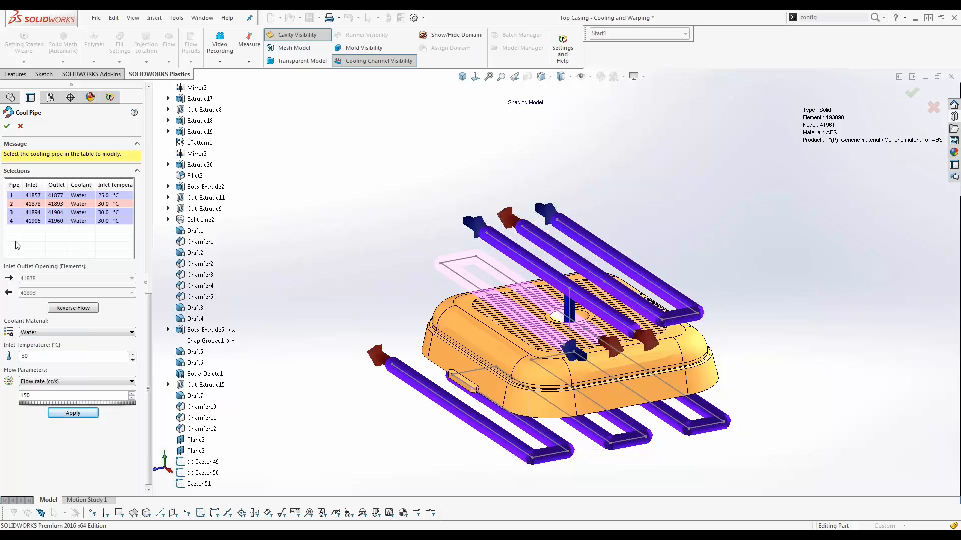
{"action": "left_click", "coordinate": [6, 127]}
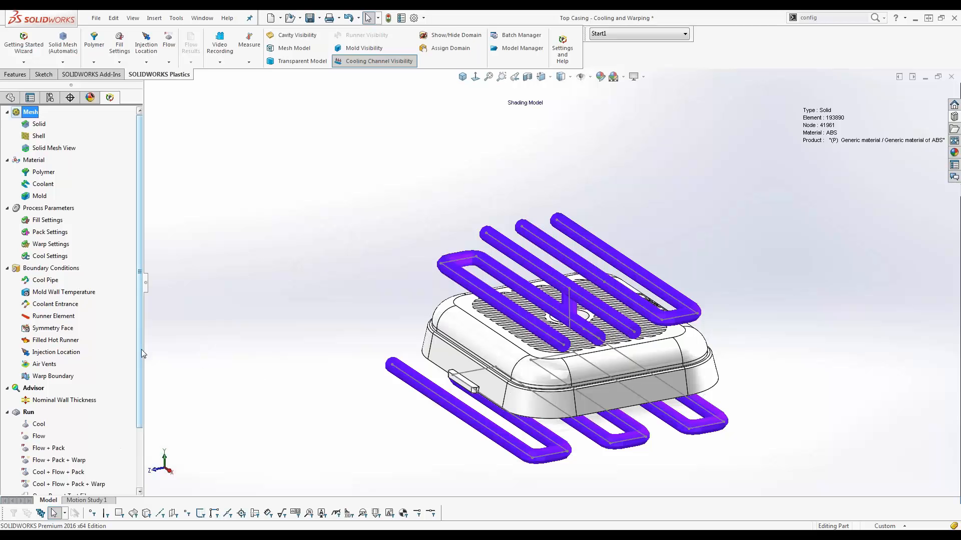
Open the injection location boundary condition for the casing
{"action": "left_click_drag", "start_coordinate": [141, 349], "coordinate": [140, 431]}
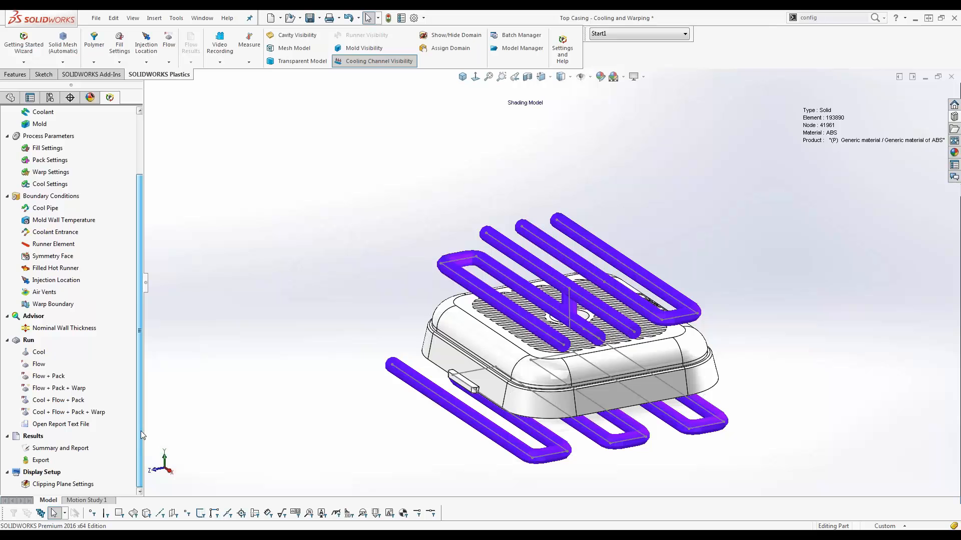
{"action": "double_click", "coordinate": [70, 281]}
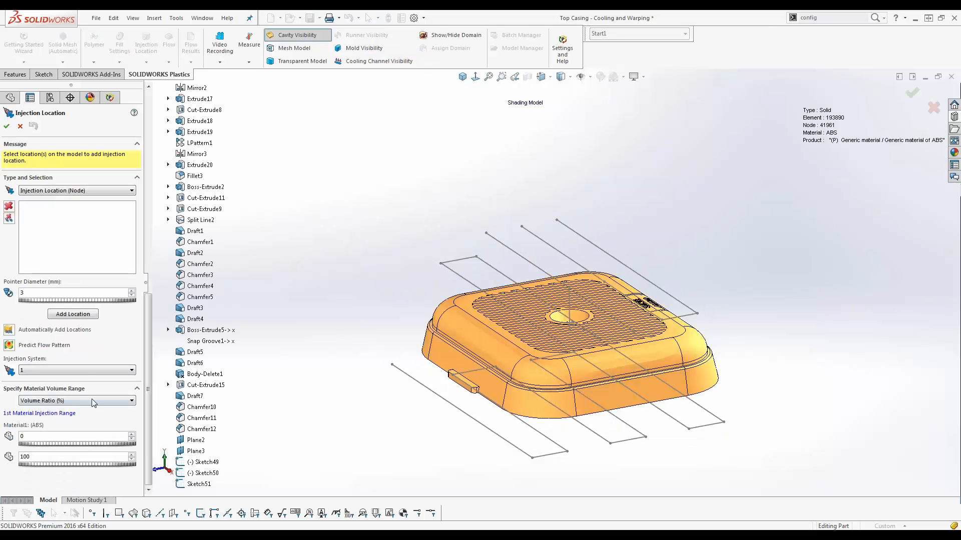
Try one automatically placed injection location on the casing and delete it again
{"action": "left_click", "coordinate": [9, 332]}
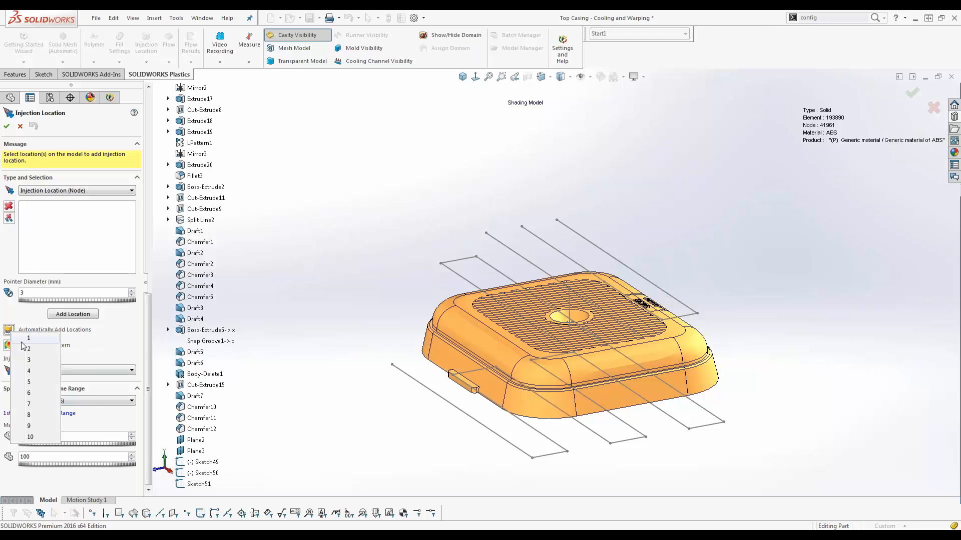
{"action": "left_click", "coordinate": [29, 340]}
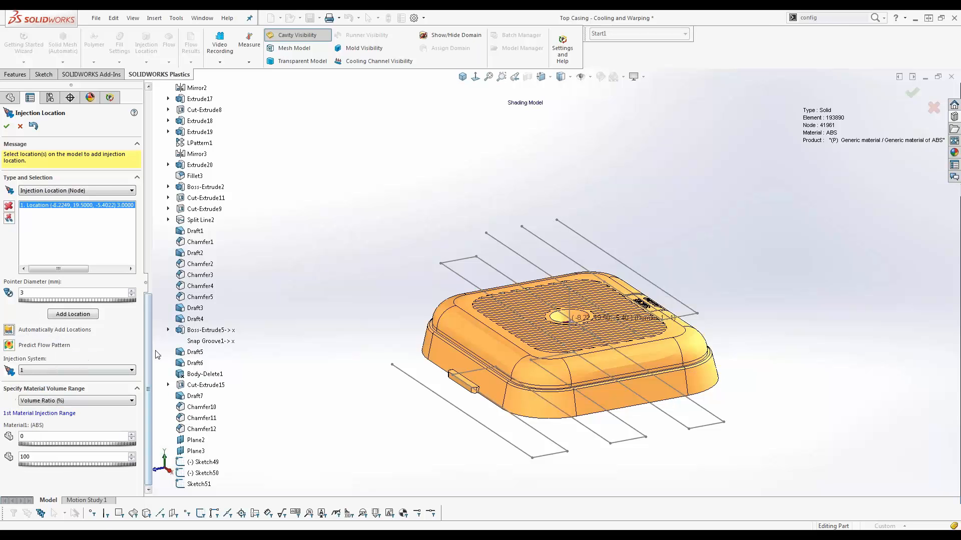
{"action": "middle_click_drag", "start_coordinate": [398, 424], "coordinate": [548, 199]}
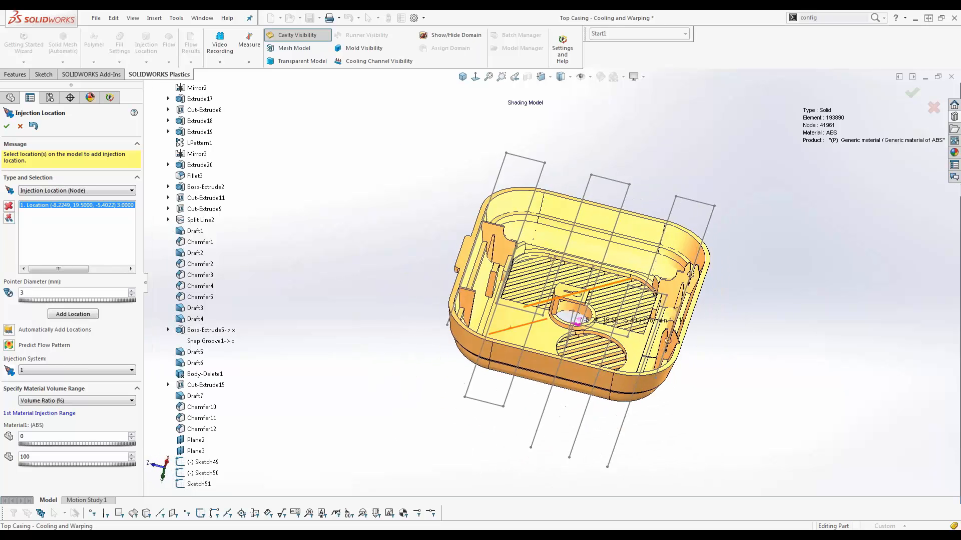
{"action": "scroll", "coordinate": [562, 328], "scroll_direction": "down", "scroll_amount": 5}
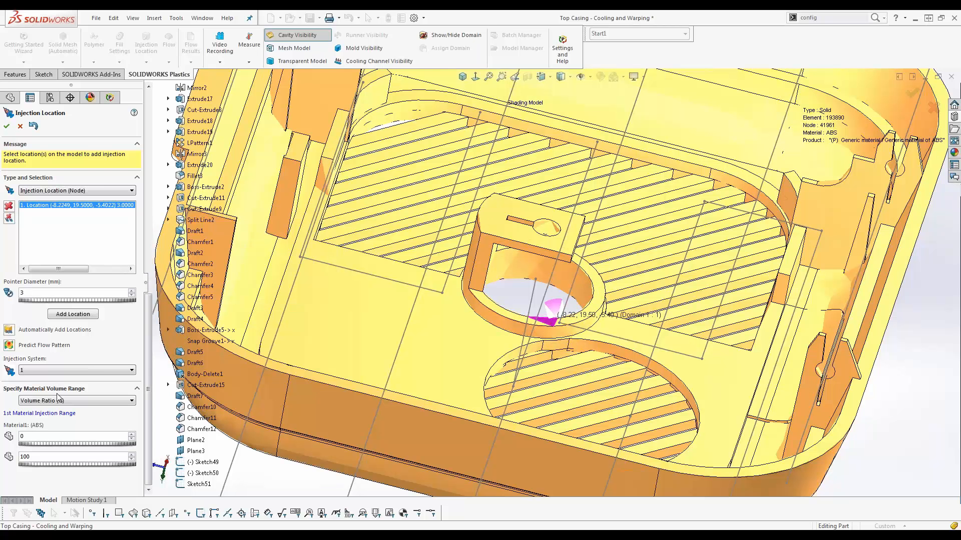
{"action": "left_click", "coordinate": [73, 315]}
{"action": "left_click", "coordinate": [8, 218]}
Try a manually placed injection location with 3 mm pointer diameter on the casing's inner floor and delete it again
{"action": "left_click", "coordinate": [482, 300]}
{"action": "middle_click_drag", "start_coordinate": [482, 302], "coordinate": [556, 293], "text": "shift"}
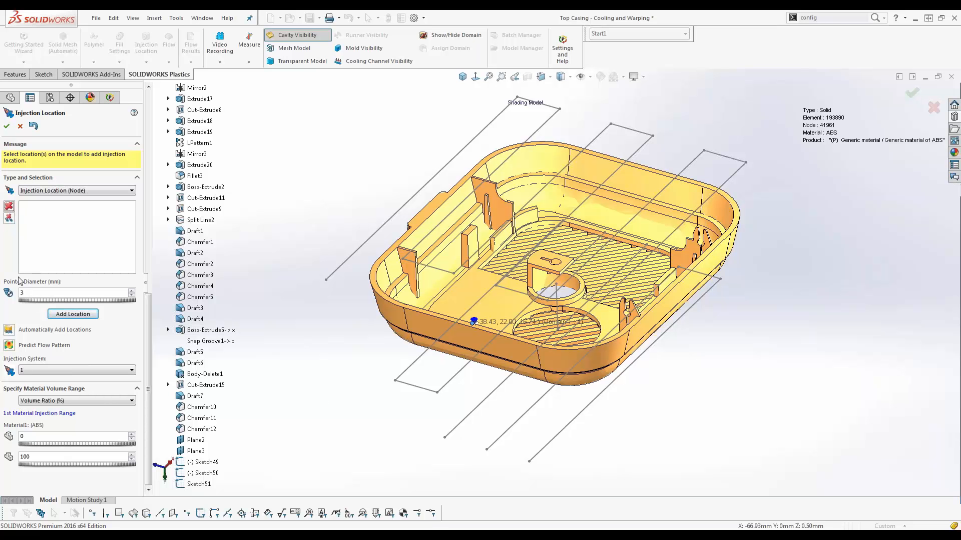
{"action": "left_click", "coordinate": [73, 315]}
{"action": "middle_click_drag", "start_coordinate": [308, 332], "coordinate": [275, 371]}
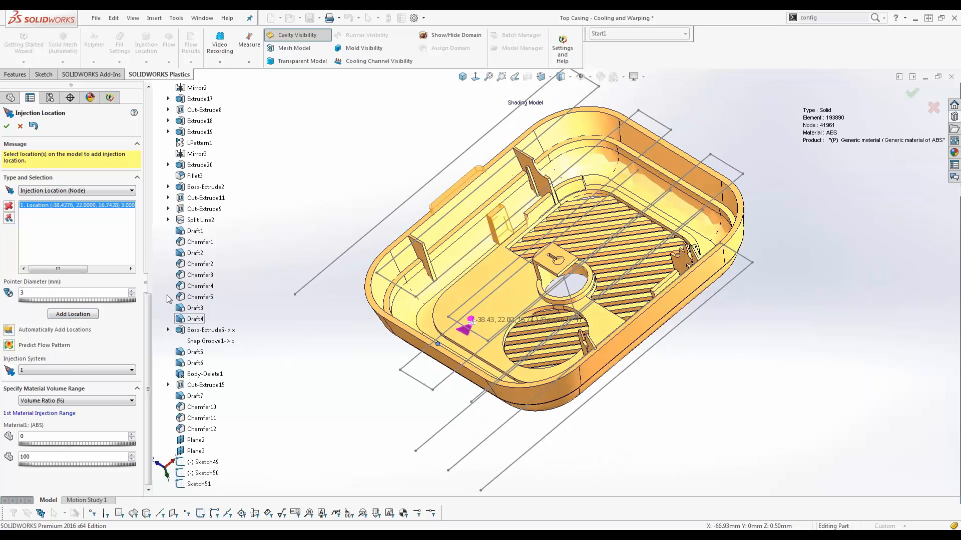
{"action": "left_click", "coordinate": [8, 219]}
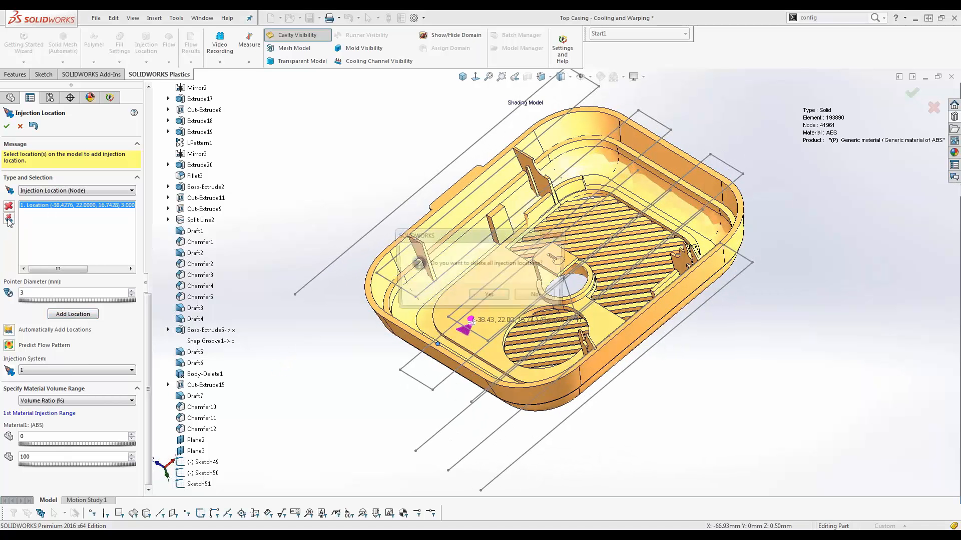
{"action": "left_click", "coordinate": [490, 297]}
Add a 3 mm diameter injection location on the casing's rim edge at about (-66.93, 0, -3.50) and accept it
{"action": "middle_click_drag", "start_coordinate": [440, 351], "coordinate": [422, 367]}
{"action": "scroll", "coordinate": [425, 363], "scroll_direction": "down", "scroll_amount": 5}
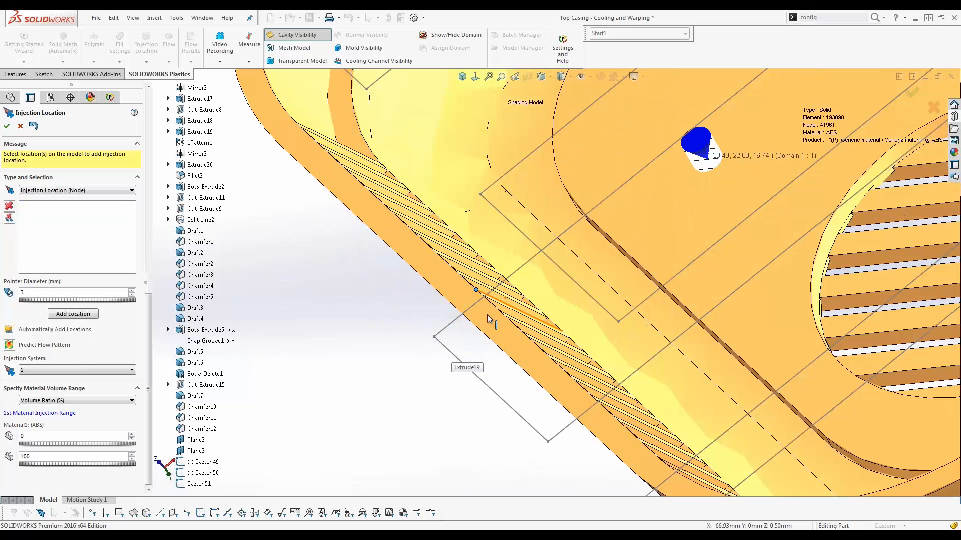
{"action": "left_click", "coordinate": [494, 312]}
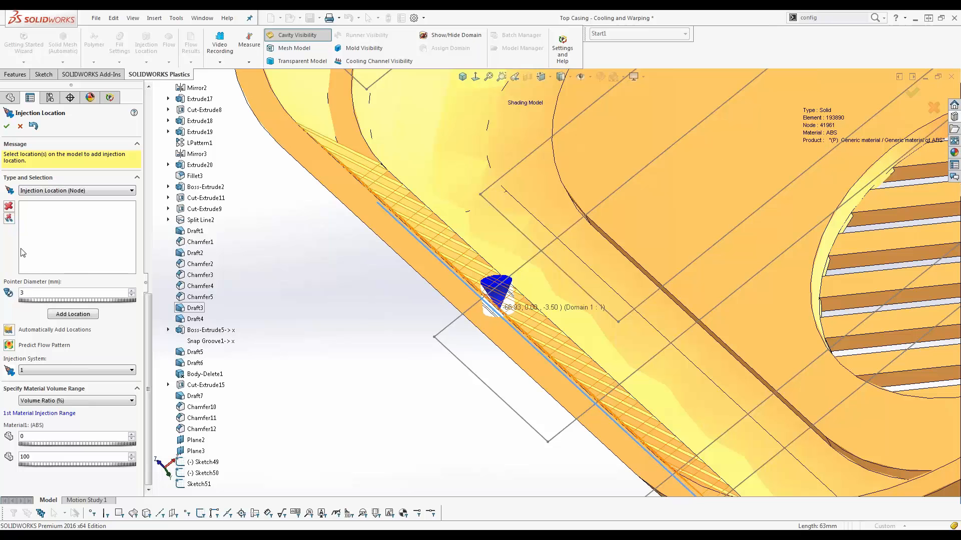
{"action": "left_click", "coordinate": [70, 315]}
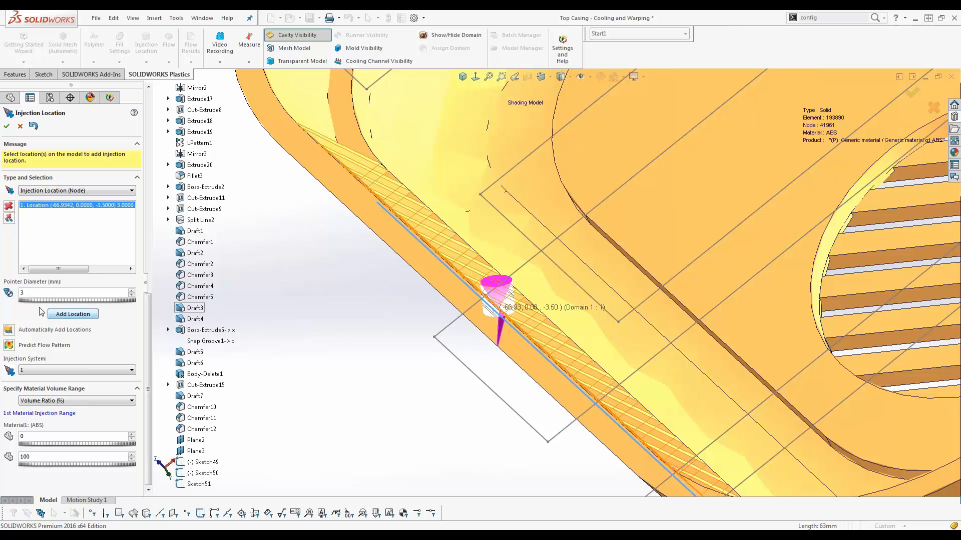
{"action": "left_click", "coordinate": [6, 126]}
{"action": "scroll", "coordinate": [277, 312], "scroll_direction": "up", "scroll_amount": 8}
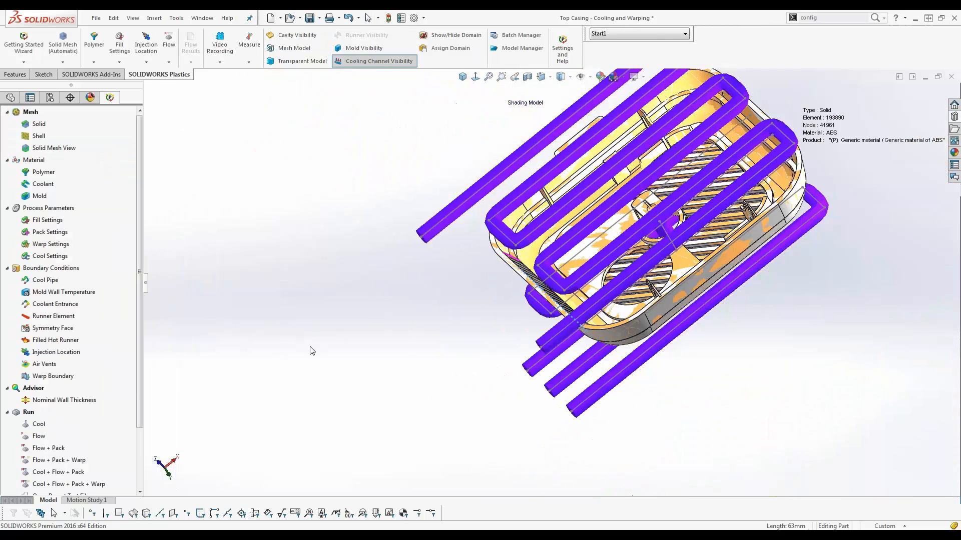
{"action": "middle_click_drag", "start_coordinate": [310, 349], "coordinate": [403, 251]}
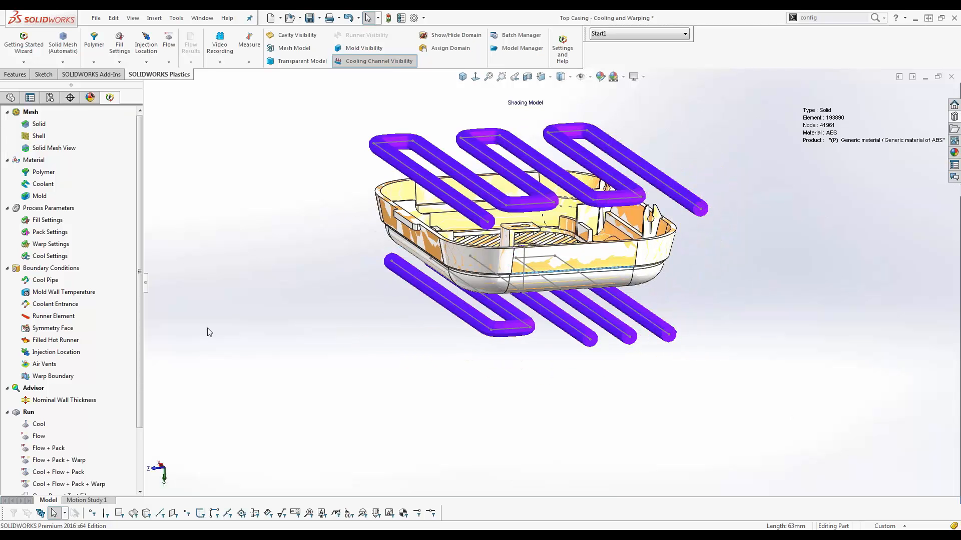
Open the batch manager and select the Start1 study in Plastic, 1-Smoke_Detector_Advance, Top Casing - Cooling and Warping
{"action": "left_click_drag", "start_coordinate": [138, 317], "coordinate": [150, 425]}
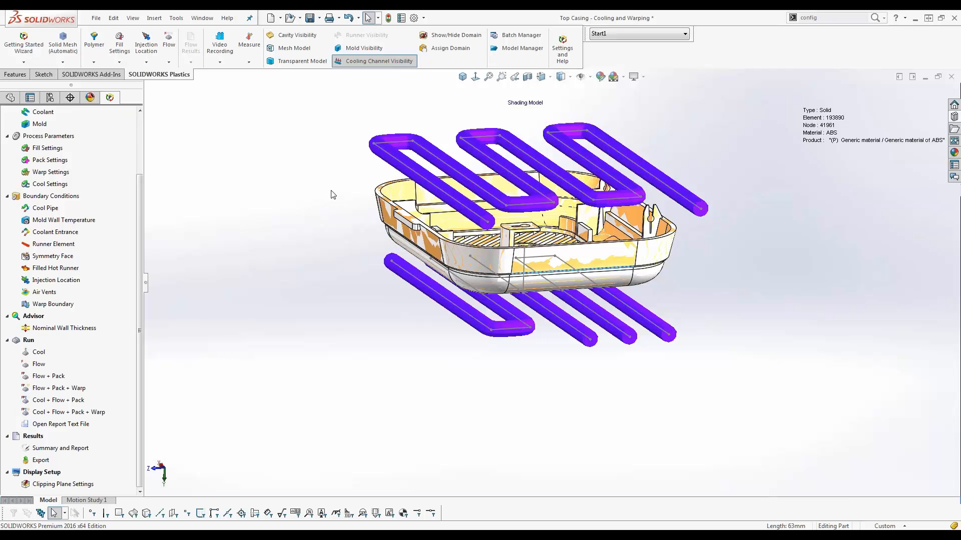
{"action": "left_click", "coordinate": [524, 38]}
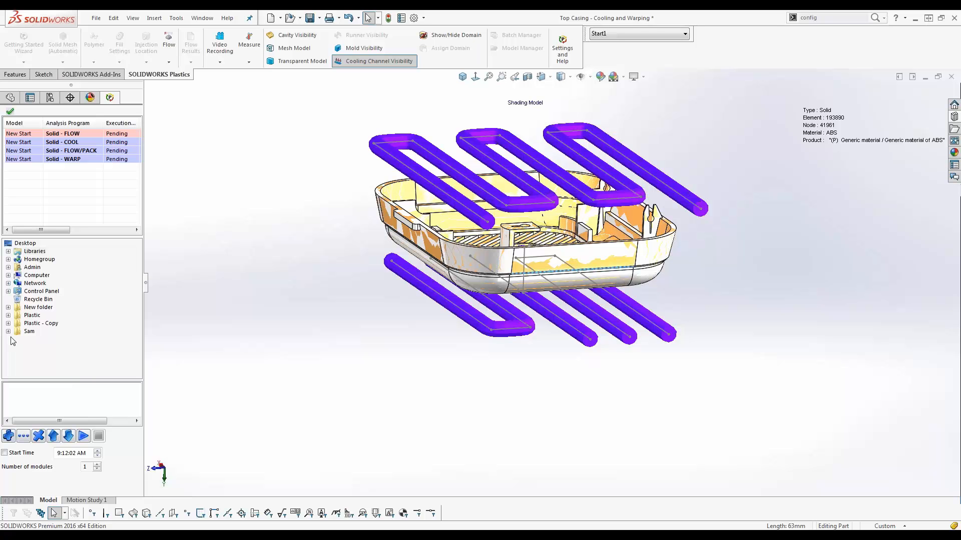
{"action": "double_click", "coordinate": [38, 317]}
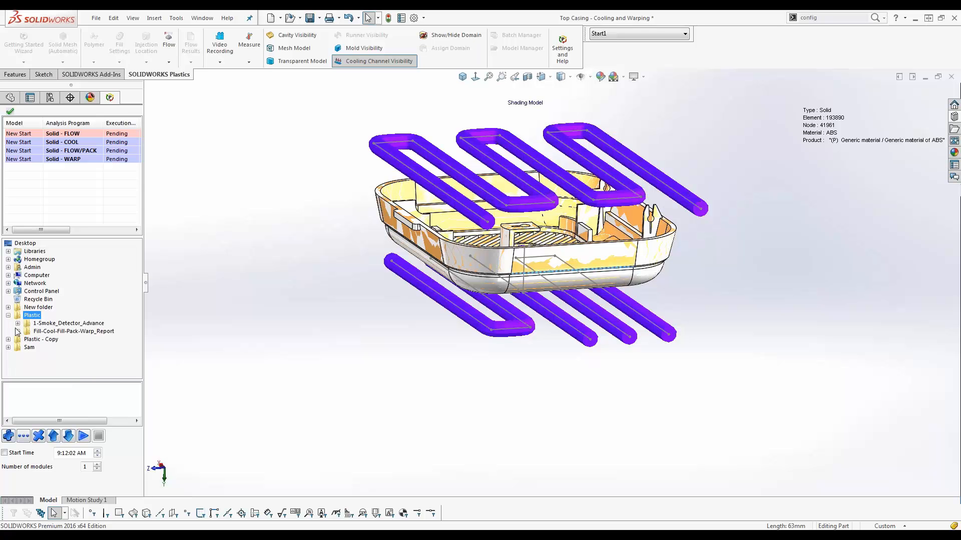
{"action": "left_click", "coordinate": [18, 323]}
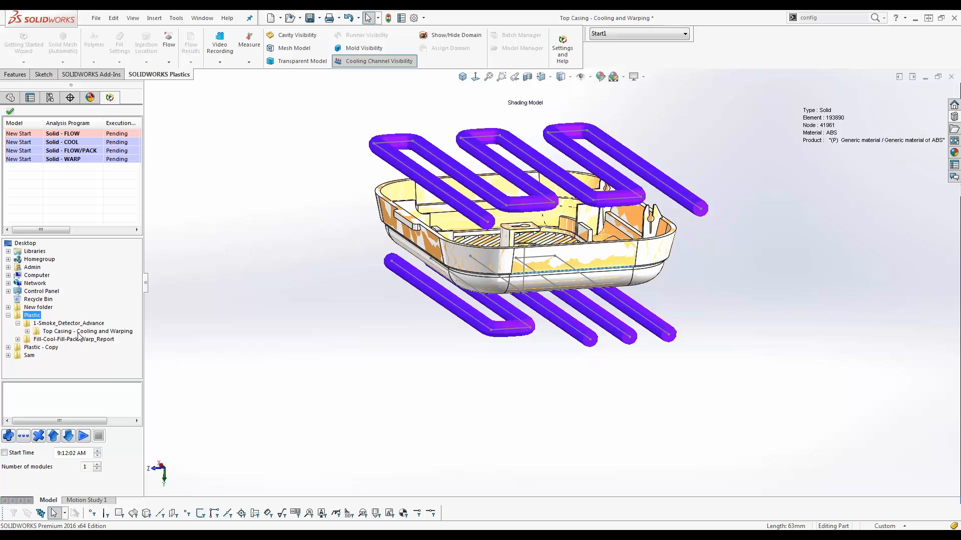
{"action": "left_click", "coordinate": [27, 331]}
{"action": "scroll", "coordinate": [138, 300], "scroll_direction": "down", "scroll_amount": 1}
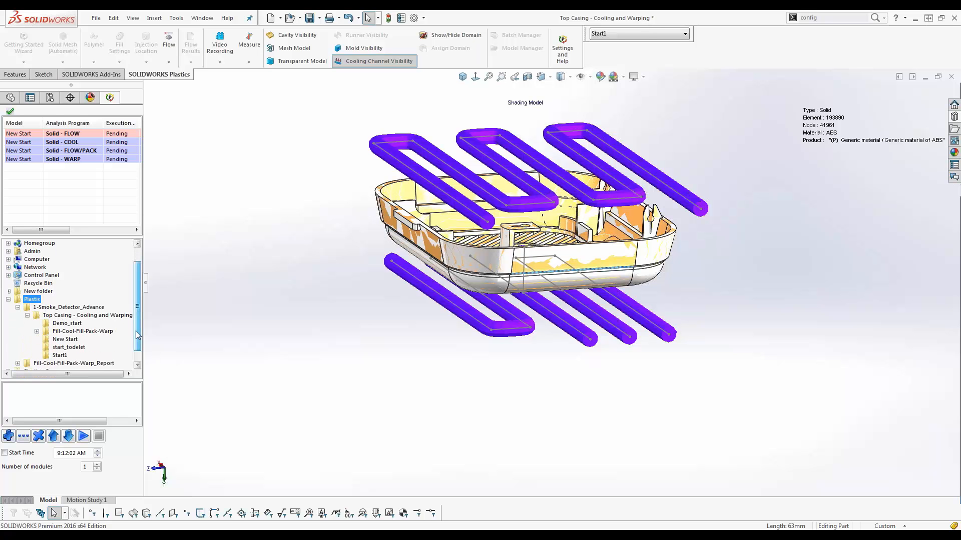
{"action": "left_click", "coordinate": [62, 348]}
{"action": "scroll", "coordinate": [139, 327], "scroll_direction": "down", "scroll_amount": 1}
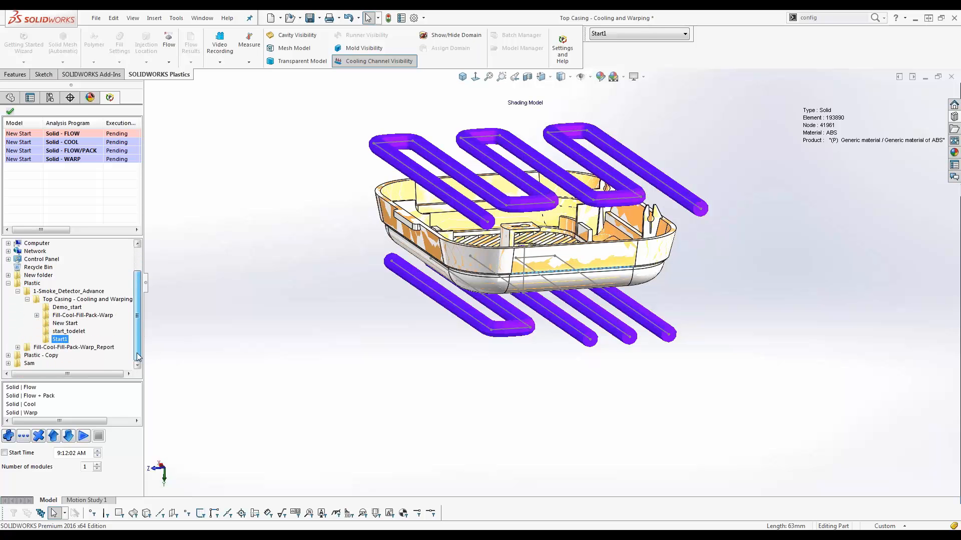
Remove all the pending New Start analyses, namely Flow, Cool, Flow/Pack and Warp, from the batch queue
{"action": "right_click", "coordinate": [32, 160]}
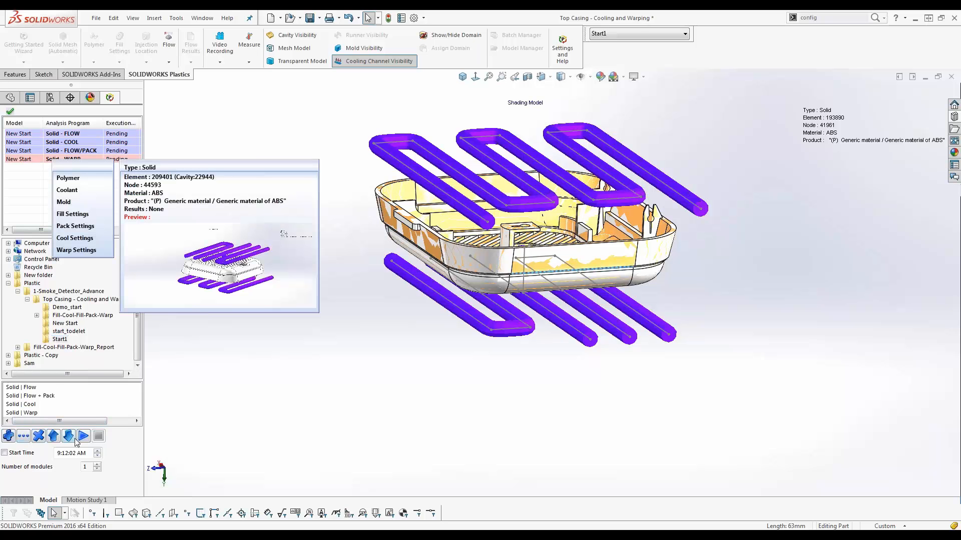
{"action": "left_click", "coordinate": [38, 436]}
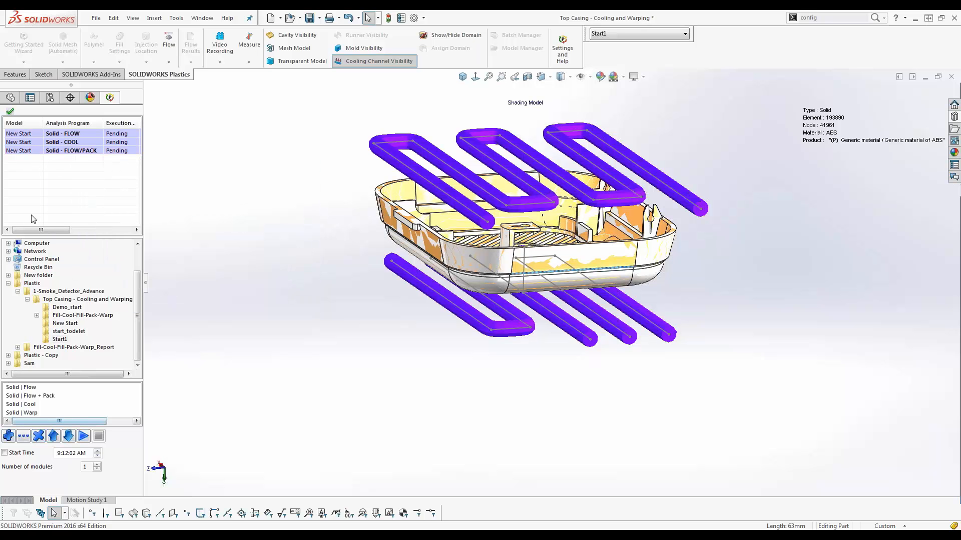
{"action": "right_click", "coordinate": [19, 134]}
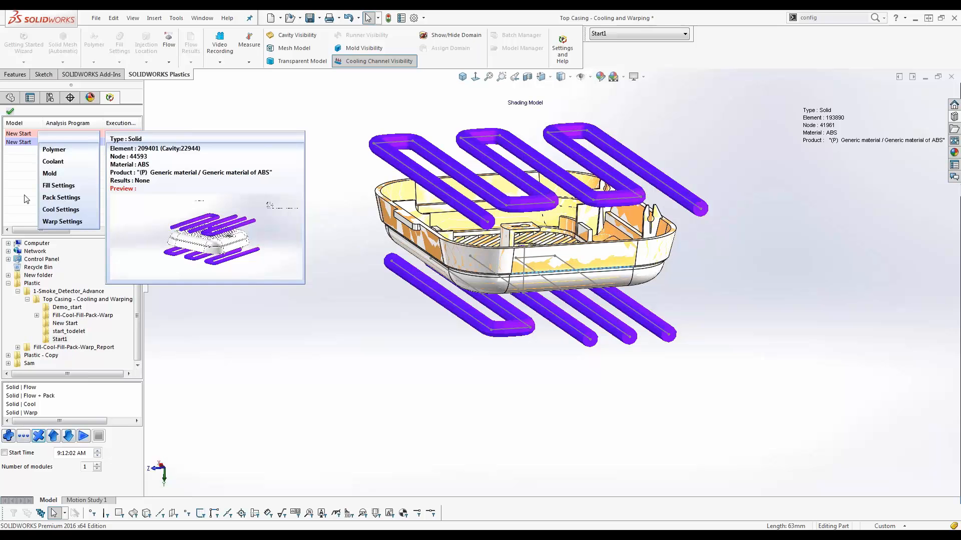
{"action": "left_click", "coordinate": [22, 143]}
{"action": "left_click", "coordinate": [39, 436]}
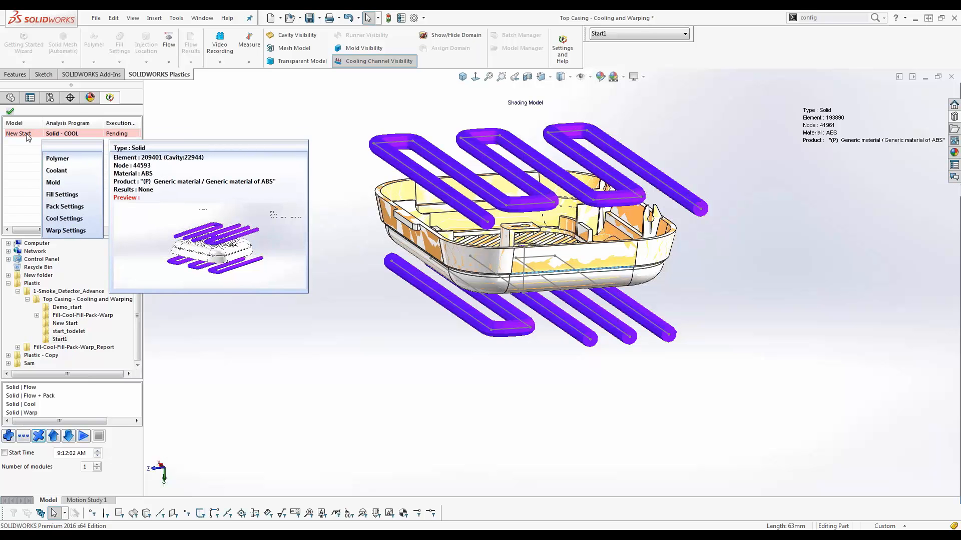
{"action": "left_click", "coordinate": [39, 438]}
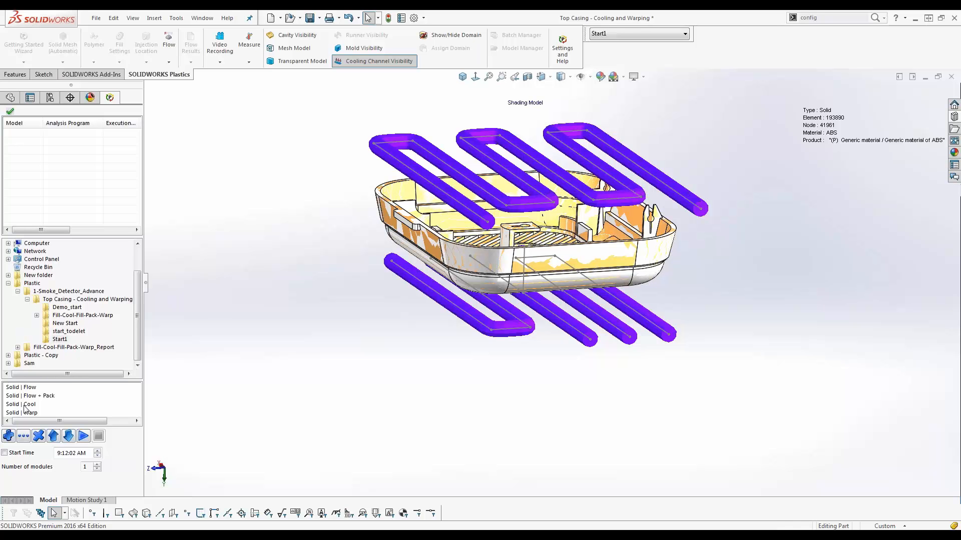
{"action": "left_click", "coordinate": [28, 389]}
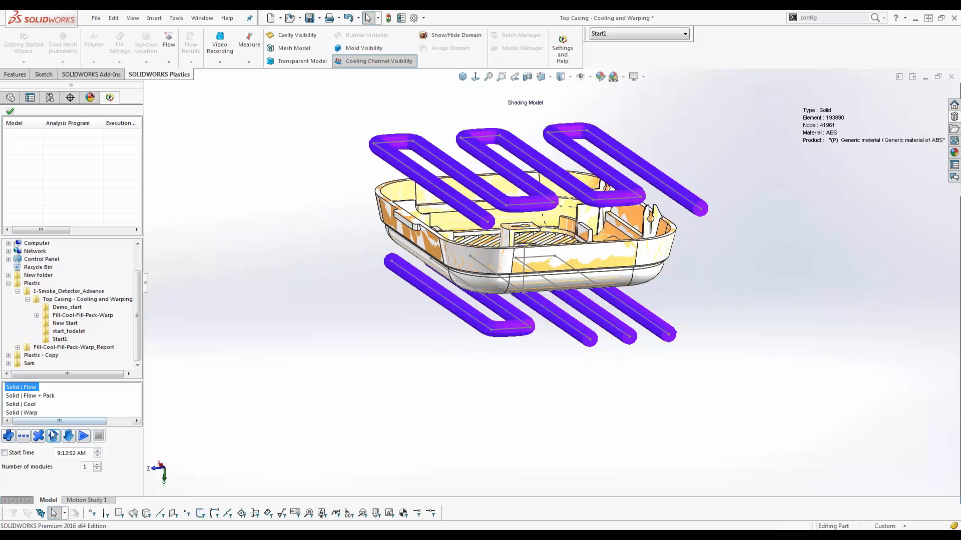
{"action": "left_click", "coordinate": [33, 396]}
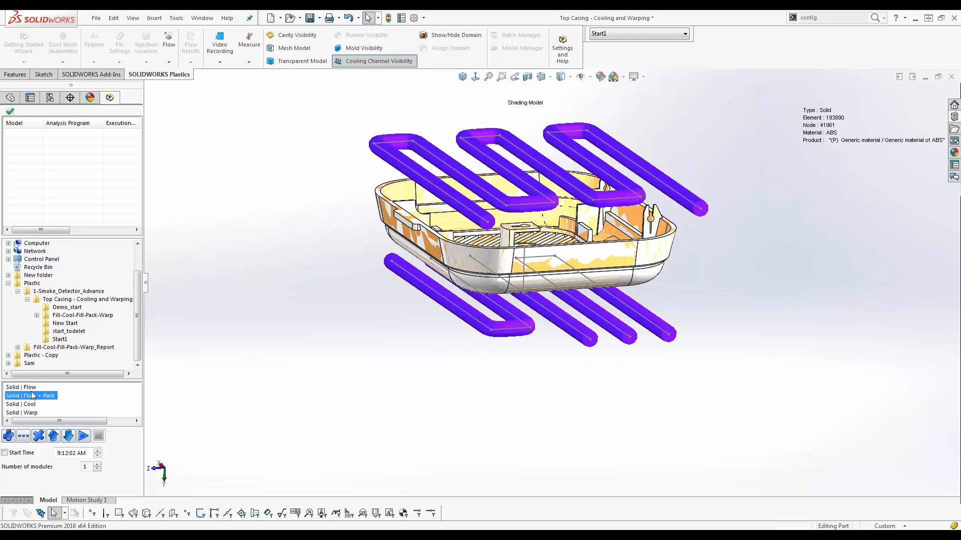
{"action": "left_click", "coordinate": [9, 436]}
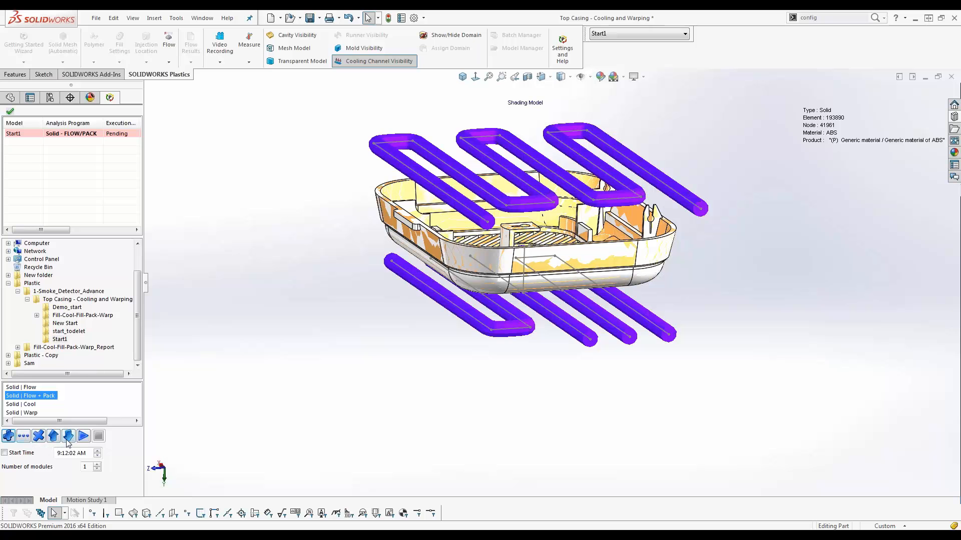
{"action": "left_click", "coordinate": [39, 437]}
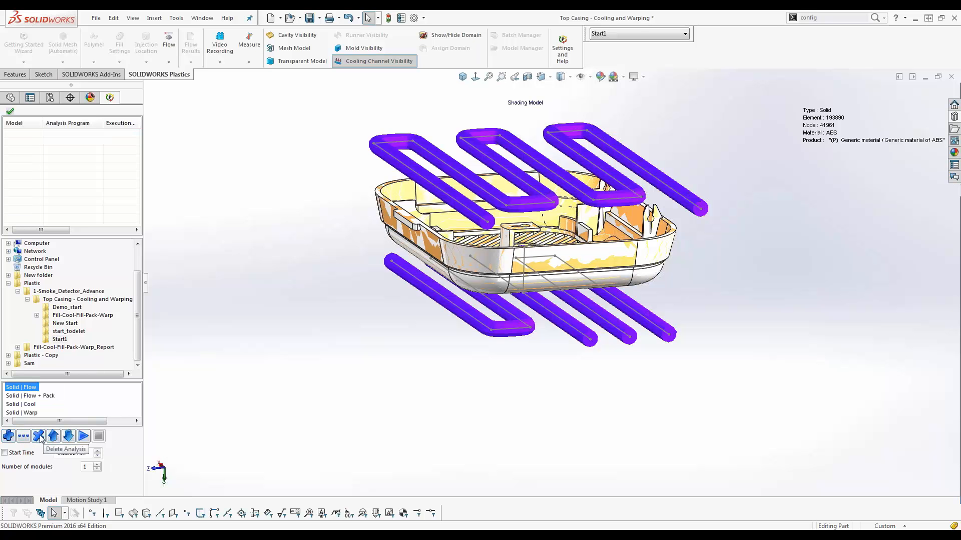
Queue Solid Flow, Cool, Flow + Pack, Cool and Warp analyses for Start1 in that order and close the batch manager
{"action": "left_click", "coordinate": [9, 437]}
{"action": "left_click", "coordinate": [31, 406]}
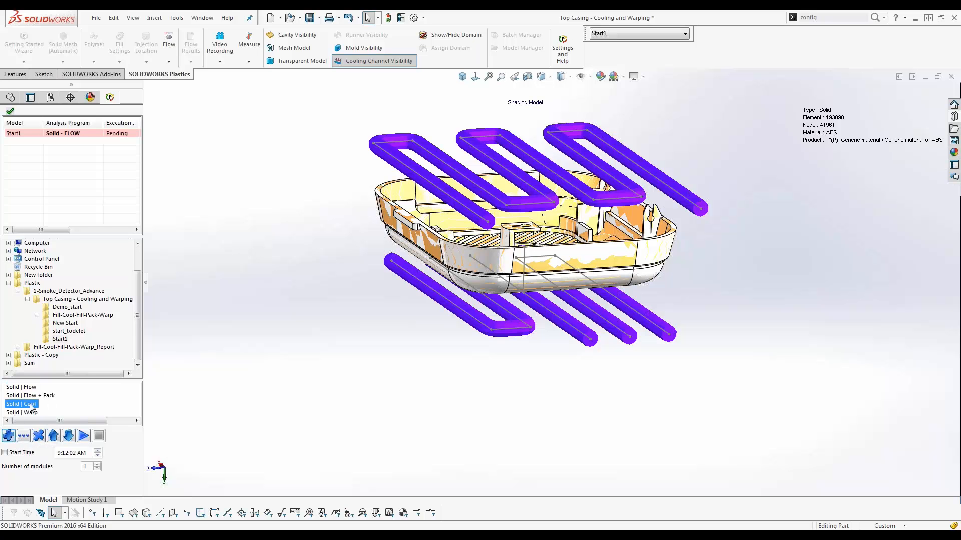
{"action": "left_click", "coordinate": [9, 437]}
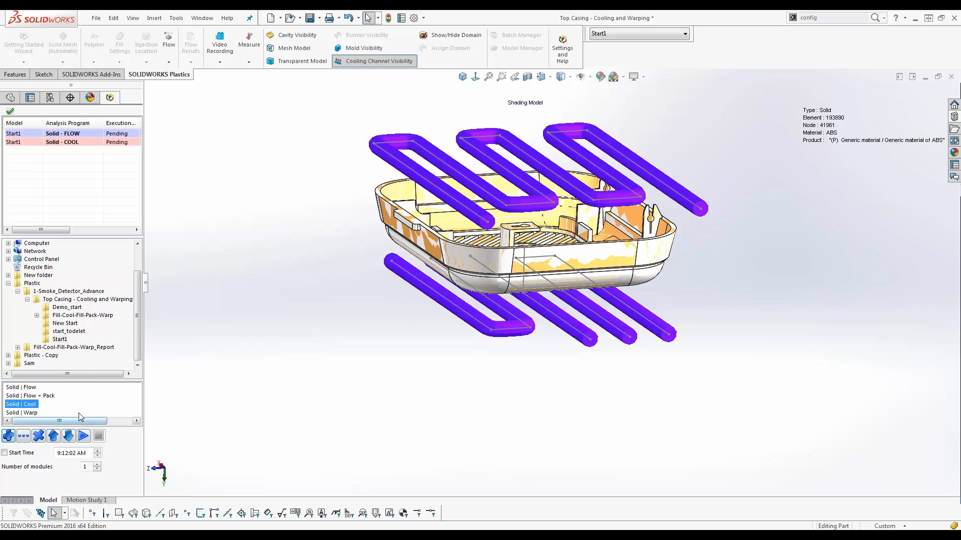
{"action": "left_click", "coordinate": [31, 396]}
{"action": "left_click", "coordinate": [9, 437]}
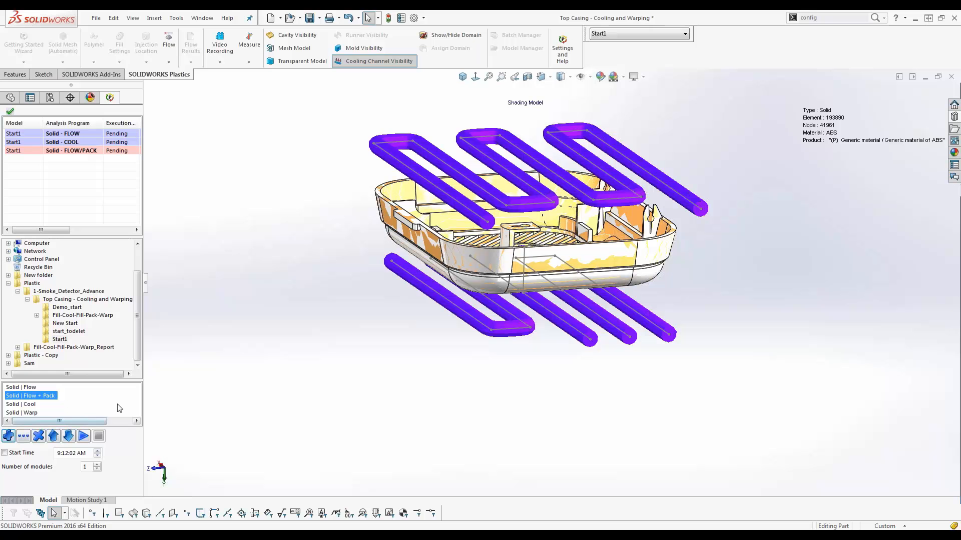
{"action": "left_click", "coordinate": [23, 405]}
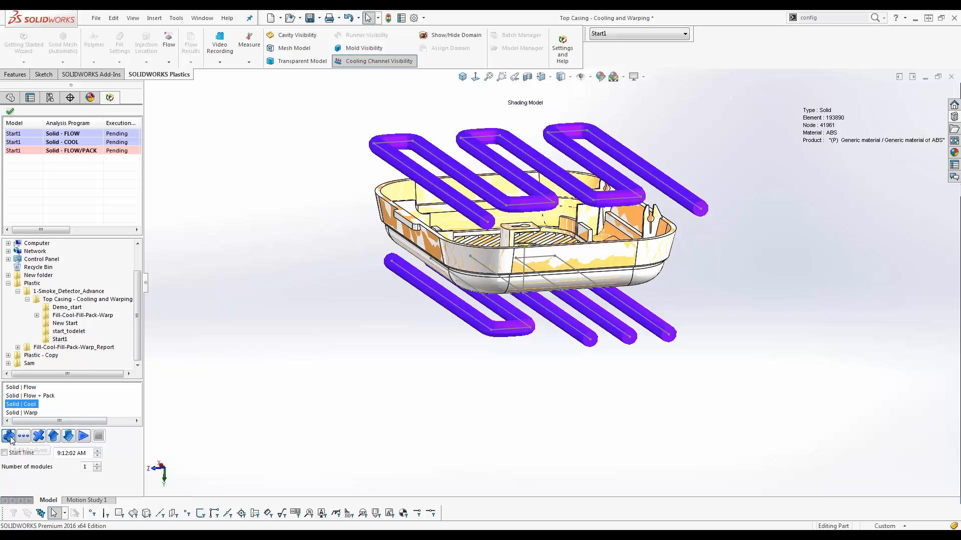
{"action": "left_click", "coordinate": [9, 436]}
{"action": "left_click", "coordinate": [22, 414]}
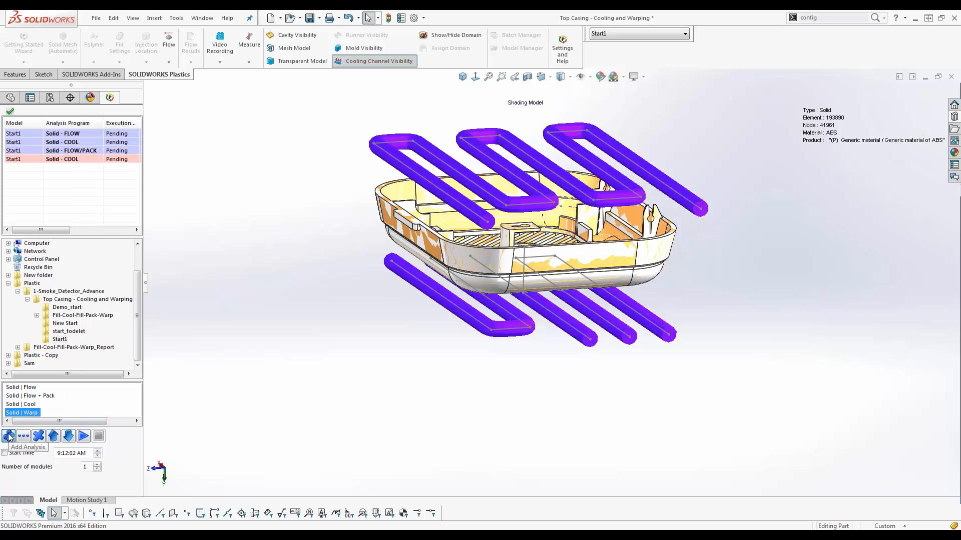
{"action": "left_click", "coordinate": [9, 436]}
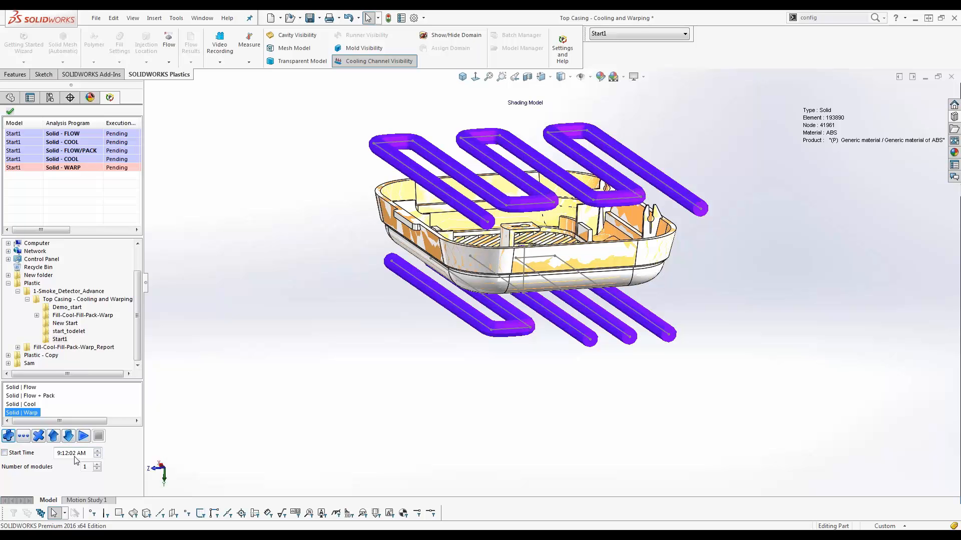
{"action": "left_click", "coordinate": [10, 112]}
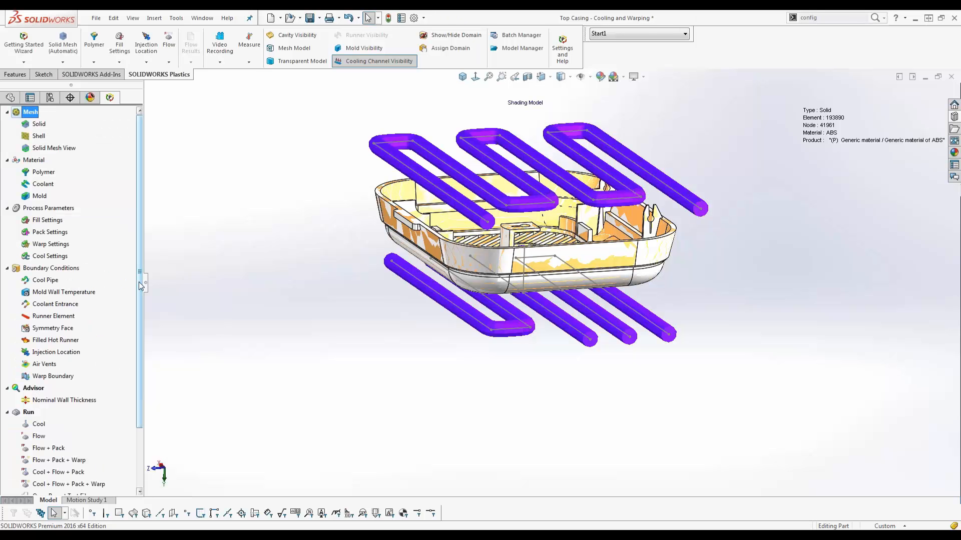
Activate the Fill-Cool-Fill-Pack-Warp configuration and reload its Plastics project
{"action": "left_click_drag", "start_coordinate": [141, 285], "coordinate": [137, 389]}
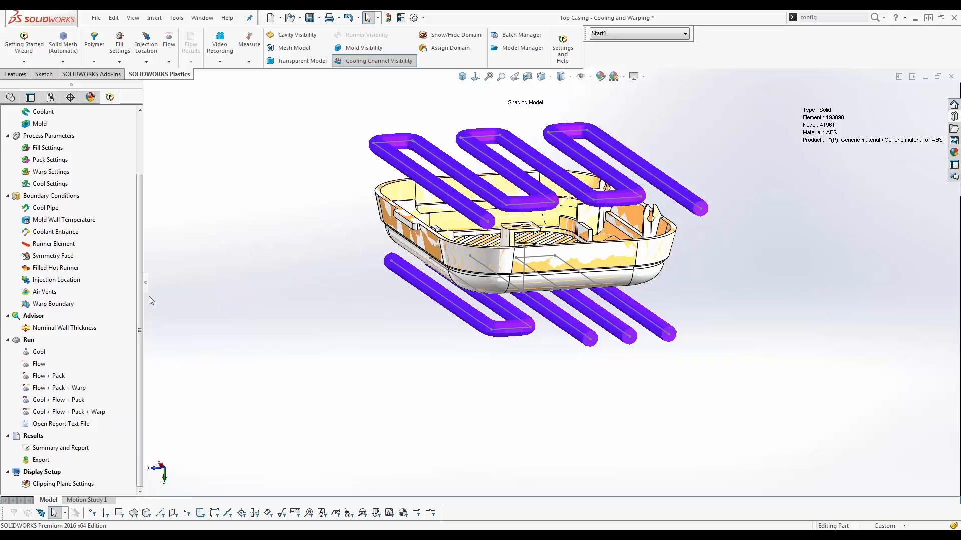
{"action": "left_click_drag", "start_coordinate": [139, 277], "coordinate": [155, 172]}
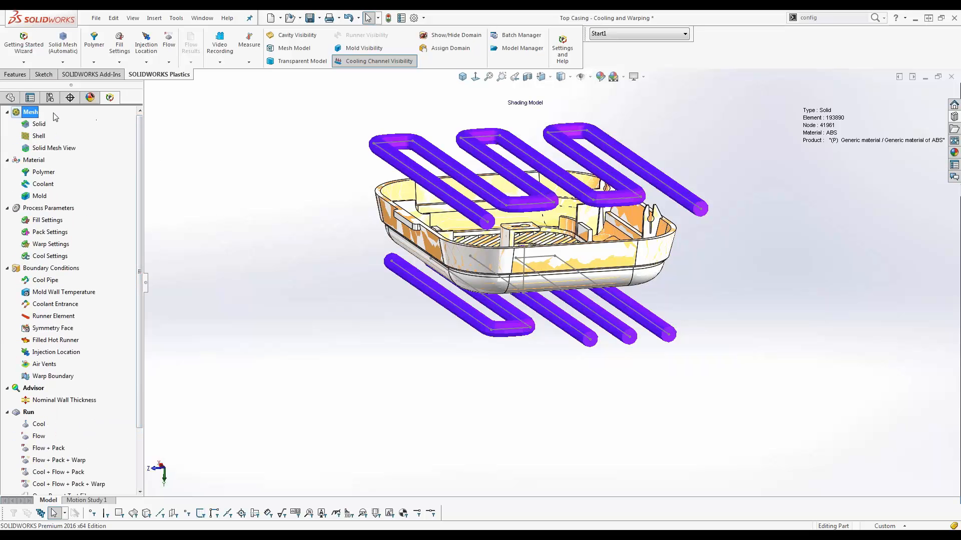
{"action": "left_click", "coordinate": [50, 97]}
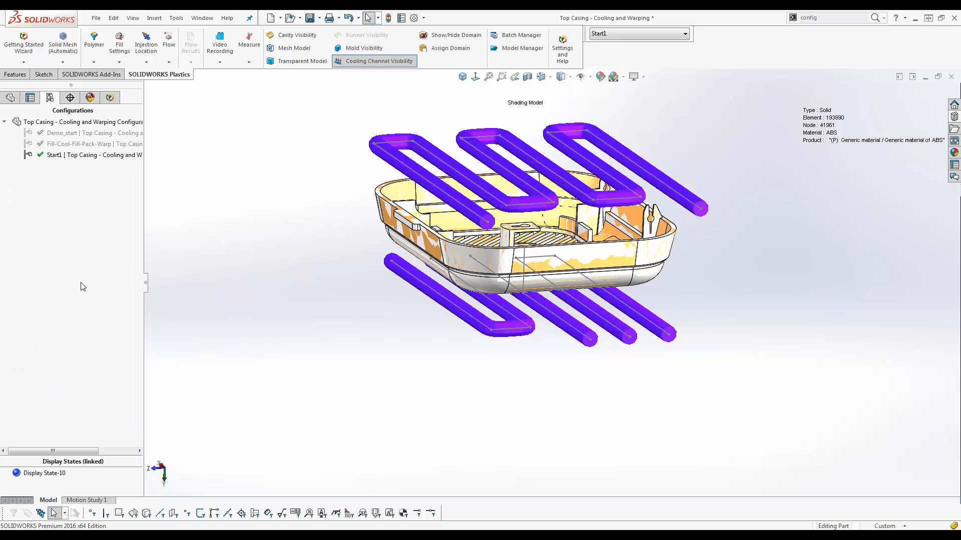
{"action": "double_click", "coordinate": [65, 144]}
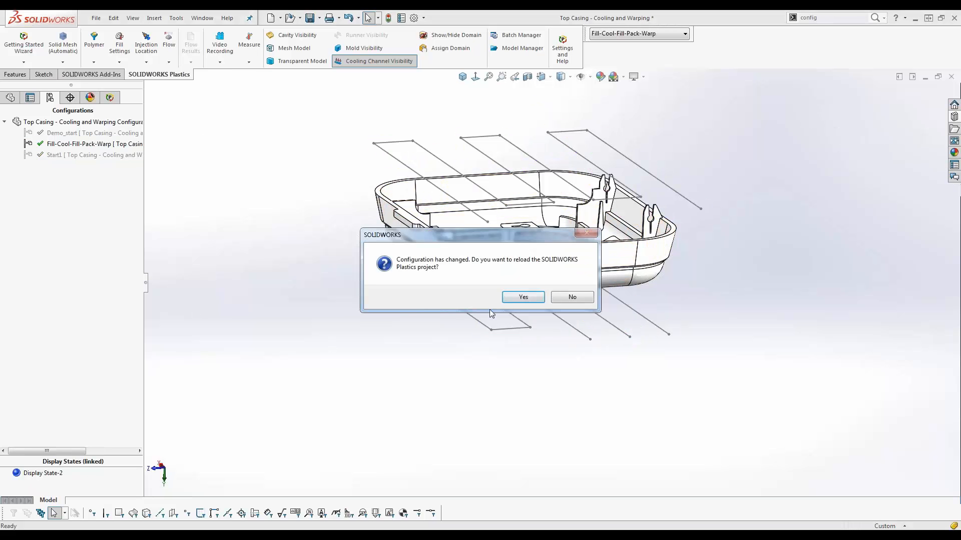
{"action": "left_click", "coordinate": [527, 298]}
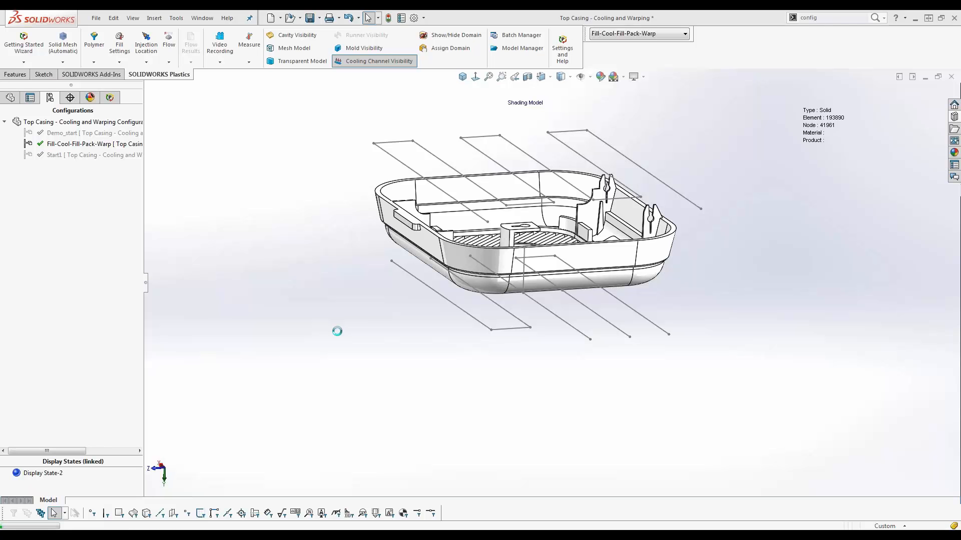
Open the Cool results on the Part Cooling Time plot and hide the cooling channels
{"action": "left_click", "coordinate": [109, 97]}
{"action": "left_click_drag", "start_coordinate": [139, 206], "coordinate": [132, 358]}
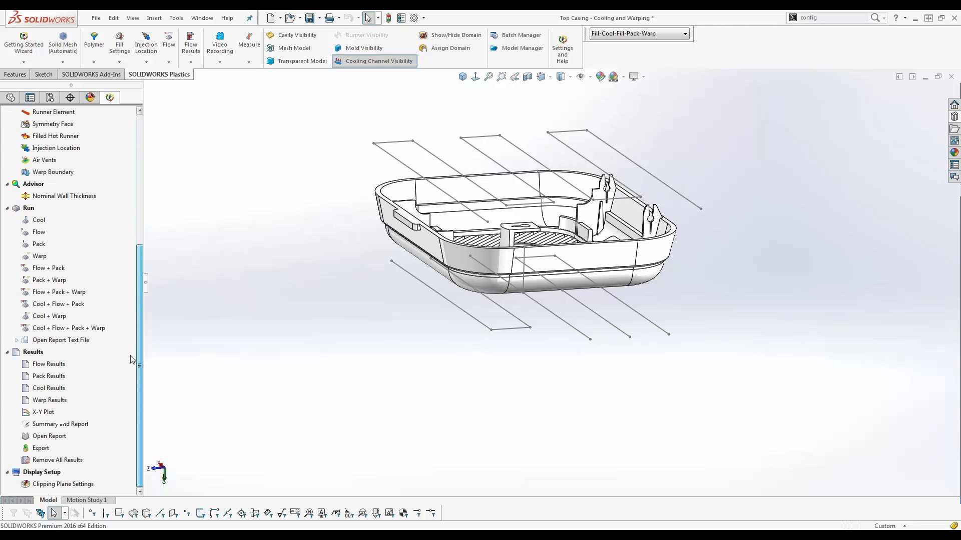
{"action": "left_click", "coordinate": [41, 390]}
{"action": "double_click", "coordinate": [41, 389]}
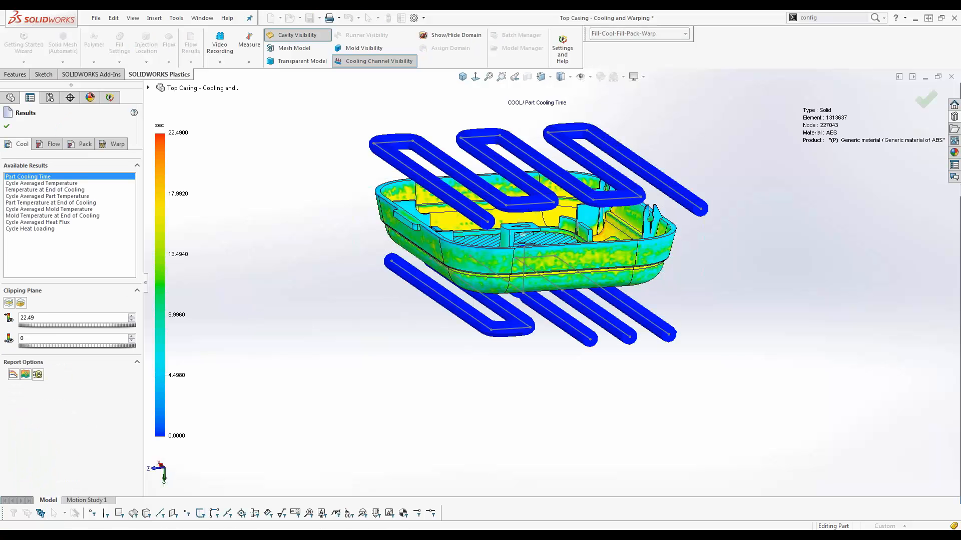
{"action": "mouse_move", "coordinate": [315, 419]}
{"action": "middle_mouse_down"}
{"action": "mouse_move", "coordinate": [313, 382]}
{"action": "mouse_move", "coordinate": [317, 407]}
{"action": "middle_mouse_up"}
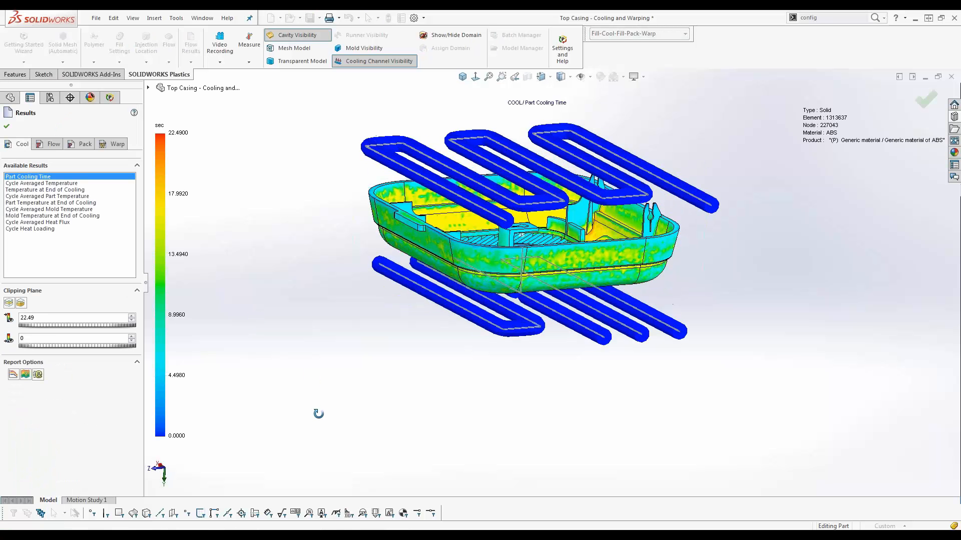
{"action": "left_click", "coordinate": [348, 67]}
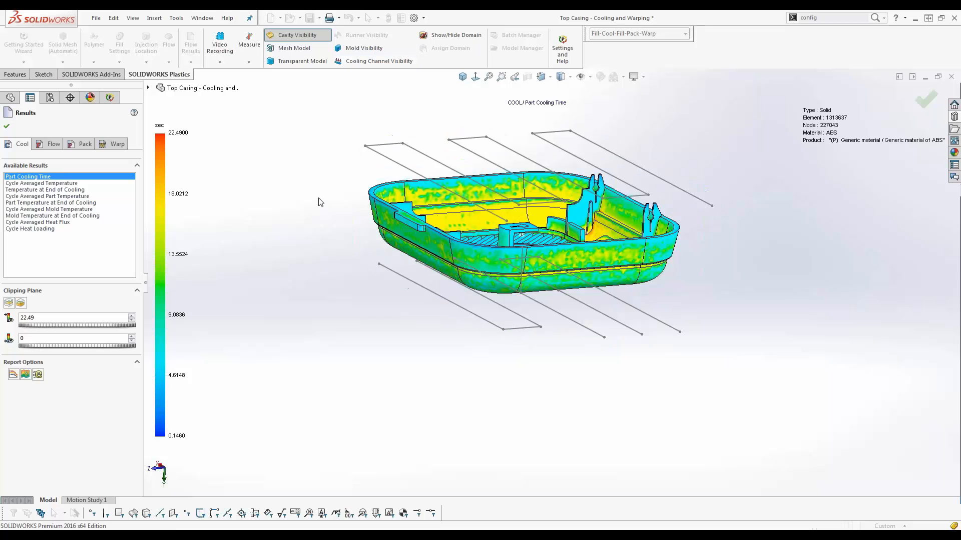
Examine the part cooling time over the casing's interior, closing in on the clips and ribs along the side wall
{"action": "middle_click_drag", "start_coordinate": [320, 202], "coordinate": [323, 217]}
{"action": "scroll", "coordinate": [427, 213], "scroll_direction": "down", "scroll_amount": 5}
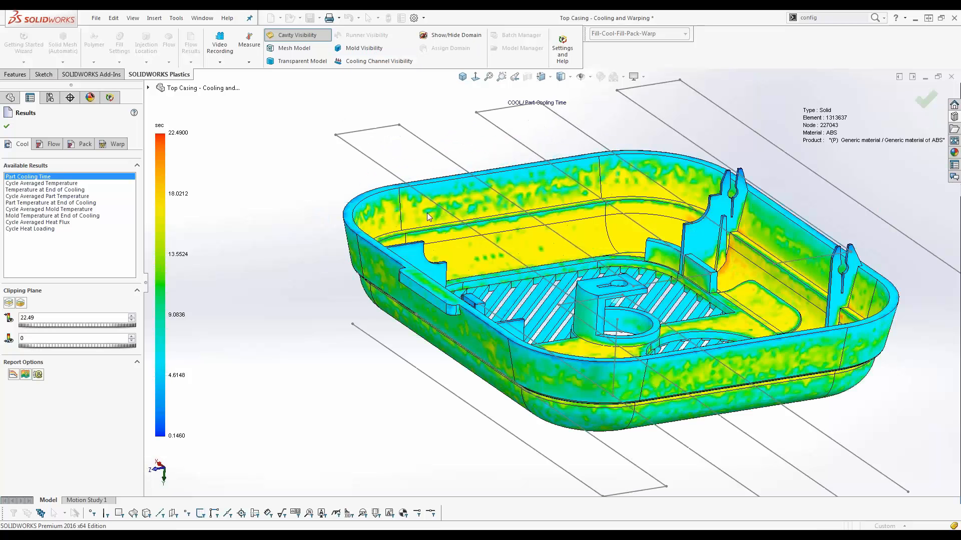
{"action": "middle_click_drag", "start_coordinate": [401, 224], "coordinate": [403, 247]}
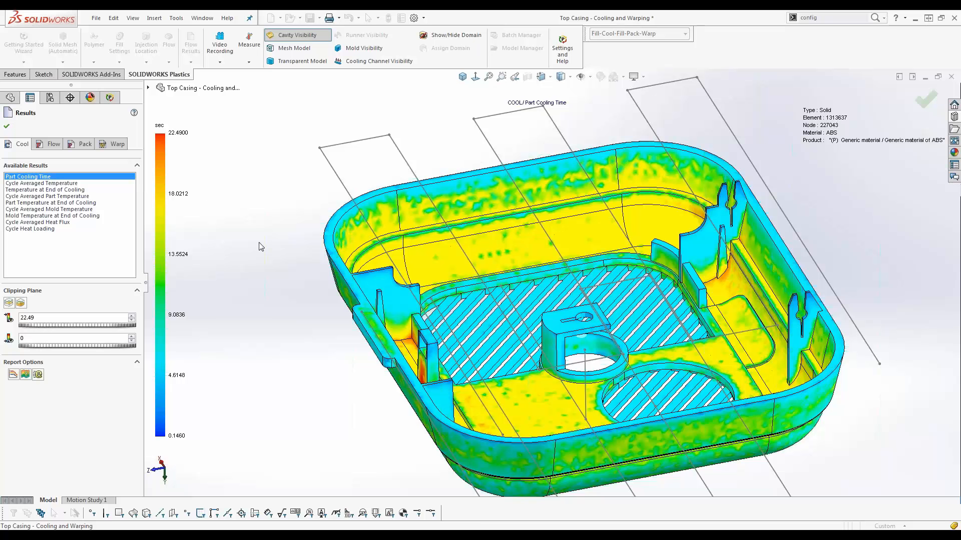
{"action": "middle_click_drag", "start_coordinate": [260, 246], "coordinate": [275, 276]}
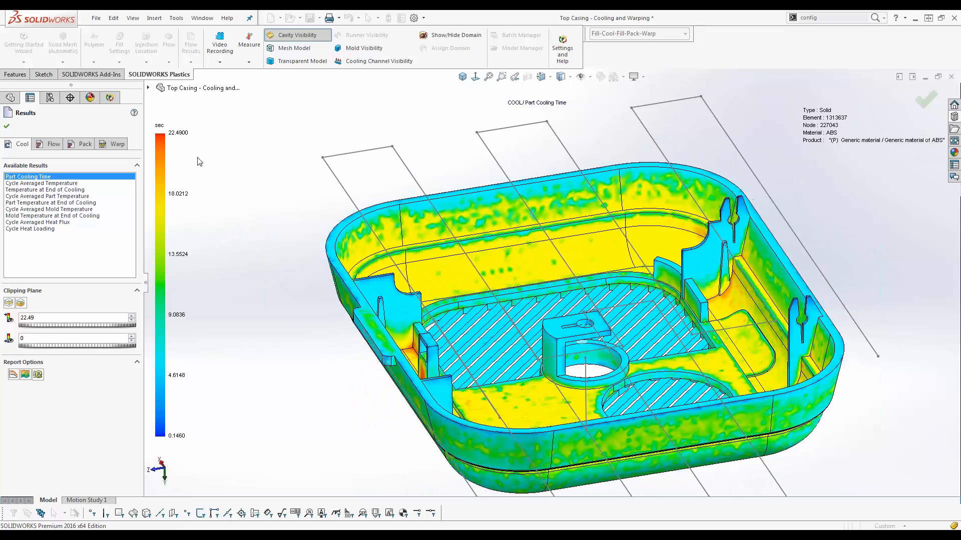
{"action": "middle_click_drag", "start_coordinate": [304, 337], "coordinate": [430, 325]}
{"action": "scroll", "coordinate": [441, 323], "scroll_direction": "up", "scroll_amount": 6}
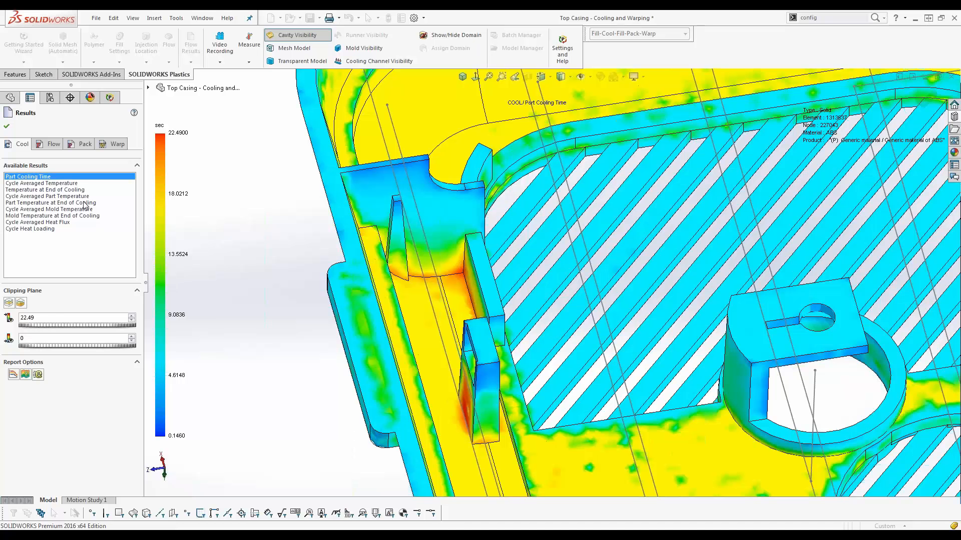
Display the Cycle Averaged Temperature plot and inspect it over the whole casing
{"action": "left_click", "coordinate": [70, 184]}
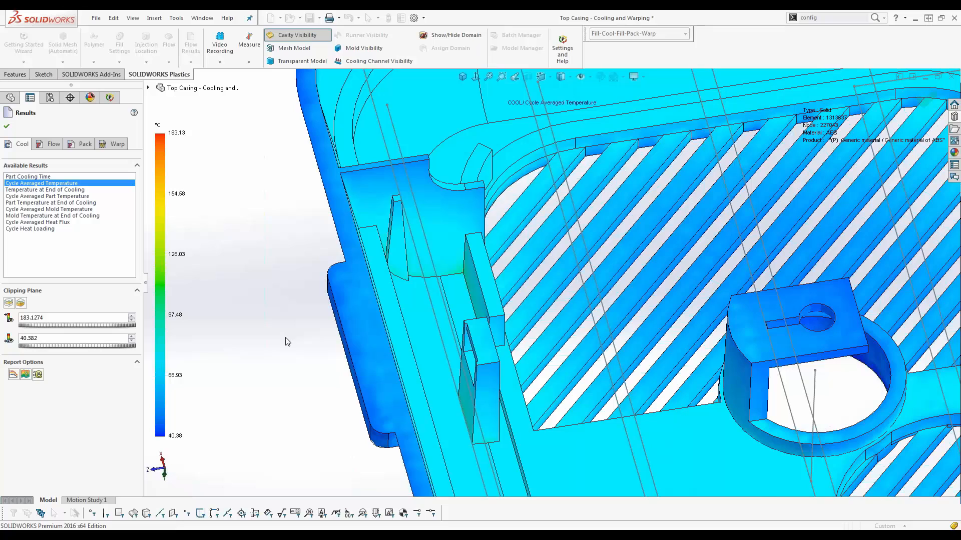
{"action": "key", "text": "f"}
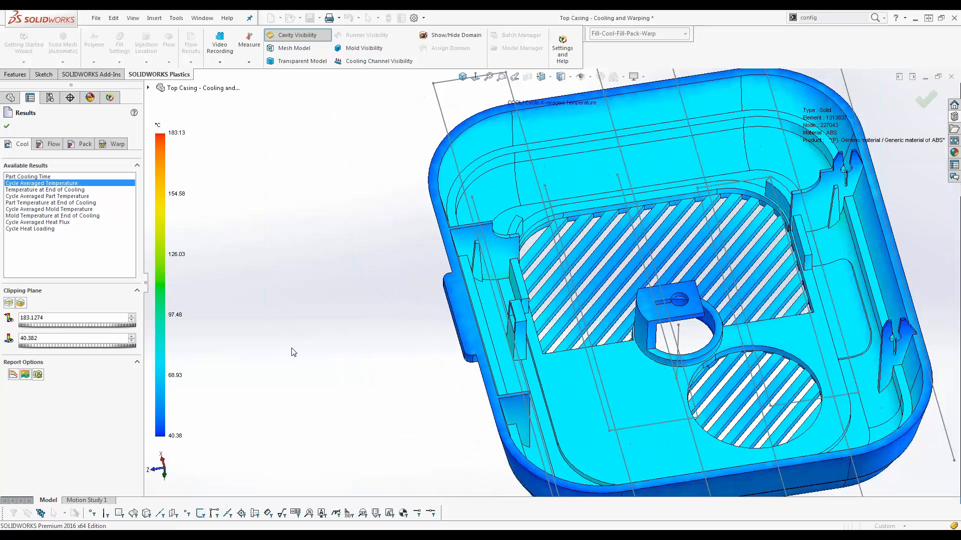
{"action": "middle_click_drag", "start_coordinate": [294, 349], "coordinate": [309, 299]}
Display the Temperature at End of Cooling plot and set its lower temperature limit to 90 °C
{"action": "left_click", "coordinate": [63, 190]}
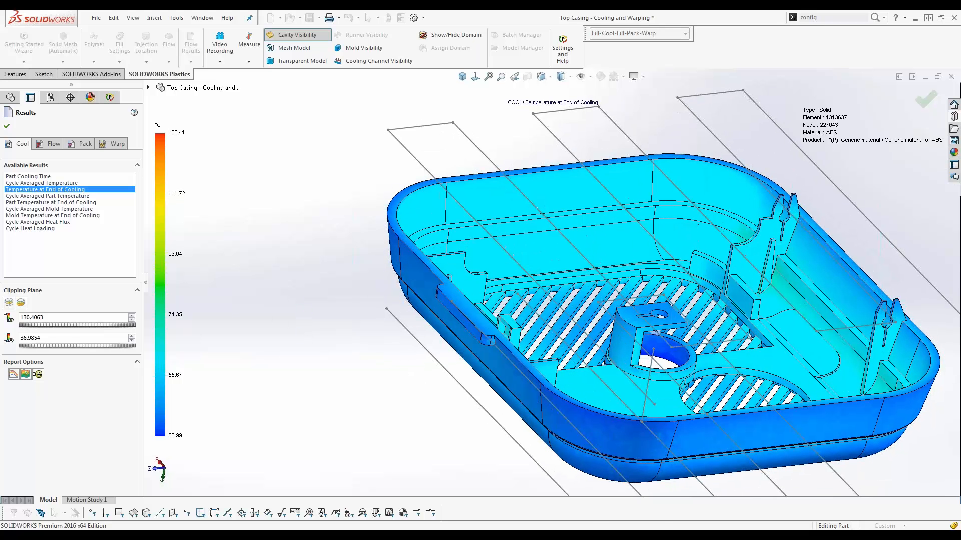
{"action": "left_click", "coordinate": [70, 342]}
{"action": "double_click", "coordinate": [48, 340]}
{"action": "type", "text": "90"}
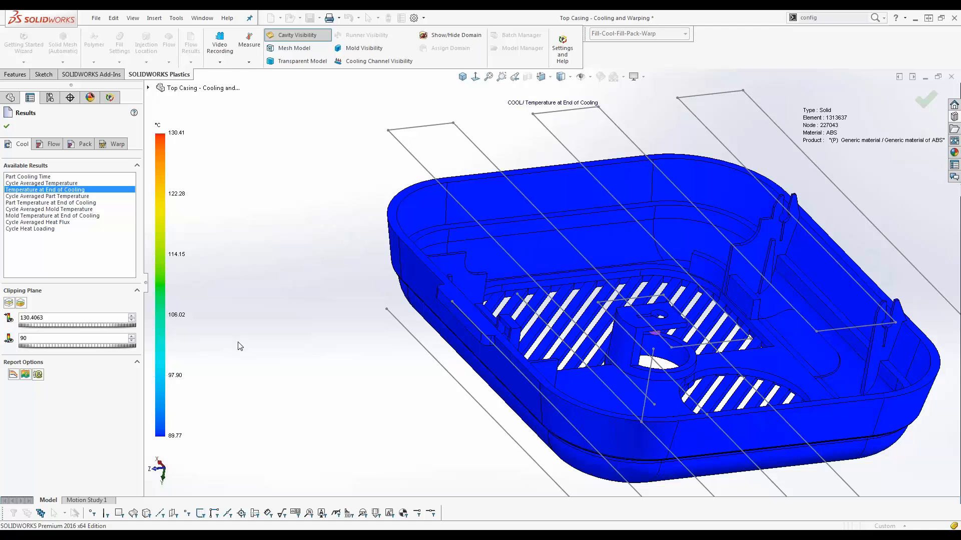
{"action": "key", "text": "Return"}
View Temperature at End of Cooling in clipping plane mode and in isosurface mode, examining where the casing's hot regions lie
{"action": "left_click", "coordinate": [8, 303]}
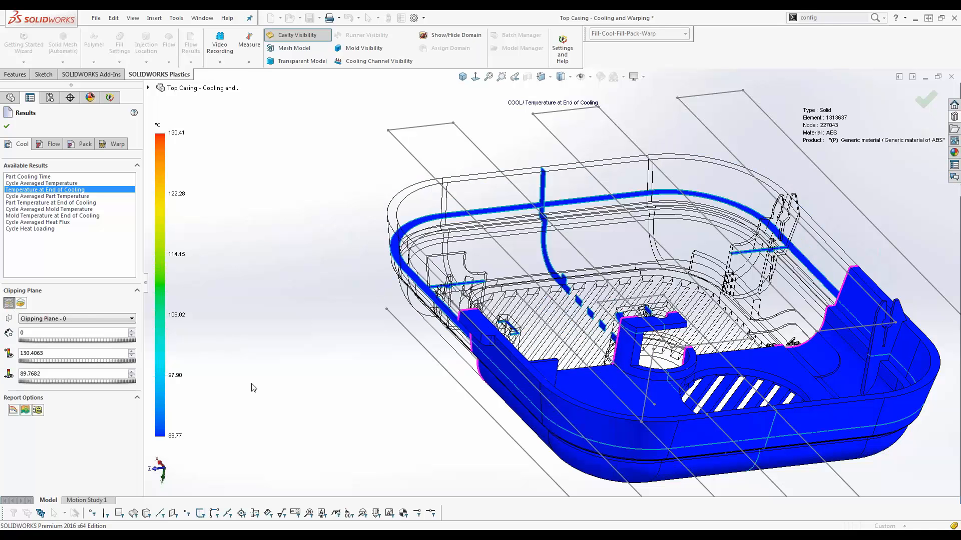
{"action": "left_click", "coordinate": [20, 304]}
{"action": "middle_click_drag", "start_coordinate": [335, 378], "coordinate": [317, 377]}
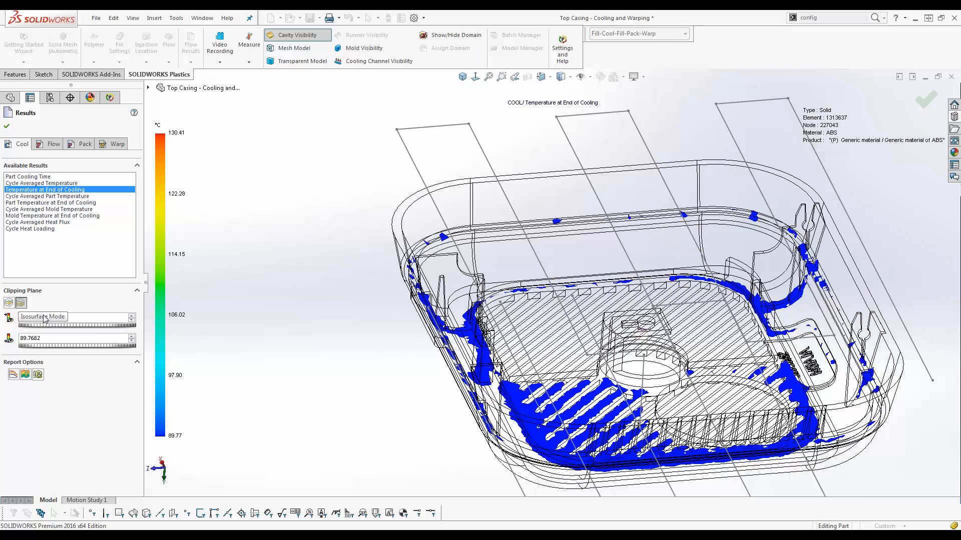
{"action": "middle_click_drag", "start_coordinate": [301, 346], "coordinate": [305, 392]}
{"action": "middle_click_drag", "start_coordinate": [382, 407], "coordinate": [430, 414]}
{"action": "scroll", "coordinate": [531, 350], "scroll_direction": "down", "scroll_amount": 3}
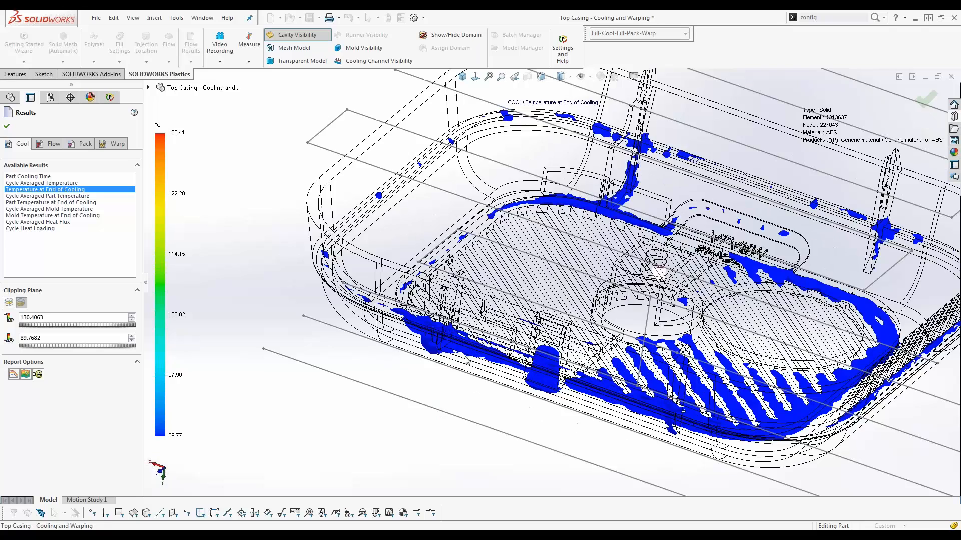
{"action": "scroll", "coordinate": [435, 392], "scroll_direction": "down", "scroll_amount": 4}
{"action": "scroll", "coordinate": [457, 296], "scroll_direction": "down", "scroll_amount": 3}
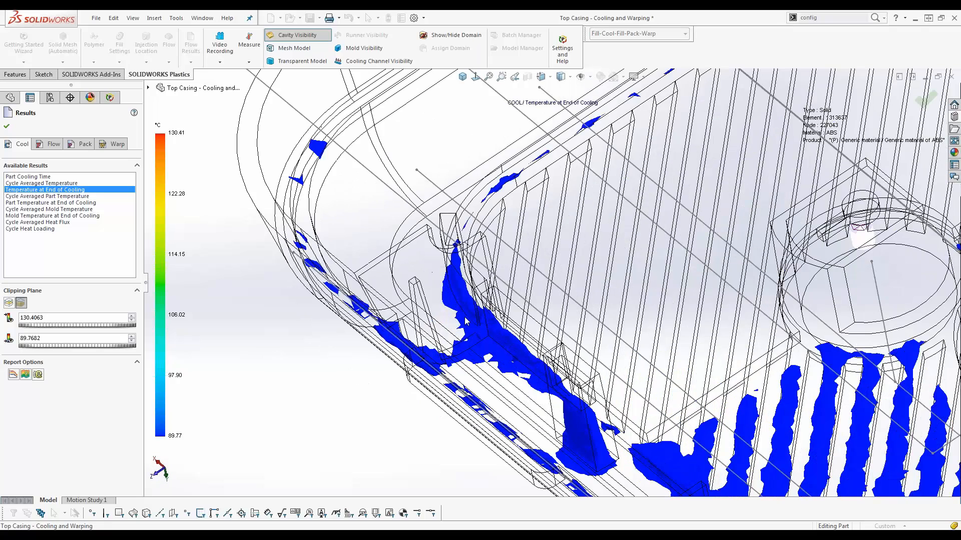
{"action": "scroll", "coordinate": [530, 383], "scroll_direction": "up", "scroll_amount": 6}
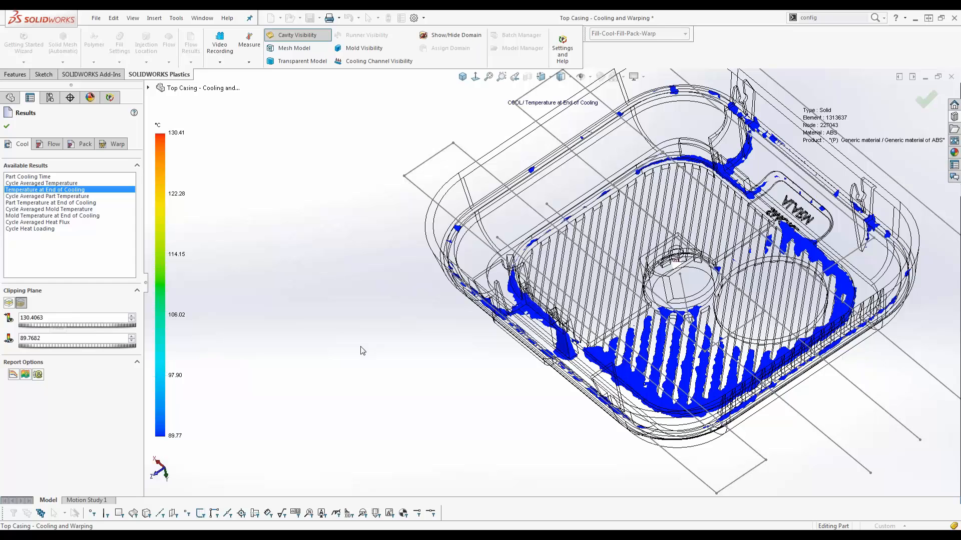
{"action": "middle_click_drag", "start_coordinate": [380, 356], "coordinate": [369, 291]}
Close and reopen the cool results, and display the Cycle Averaged Heat Flux plot in isosurface mode
{"action": "left_click", "coordinate": [6, 126]}
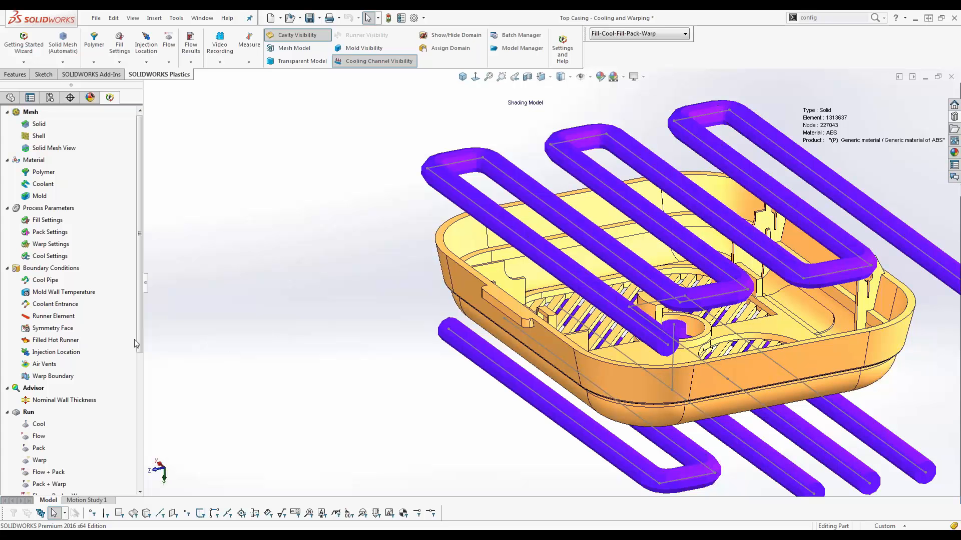
{"action": "left_click_drag", "start_coordinate": [135, 344], "coordinate": [138, 480]}
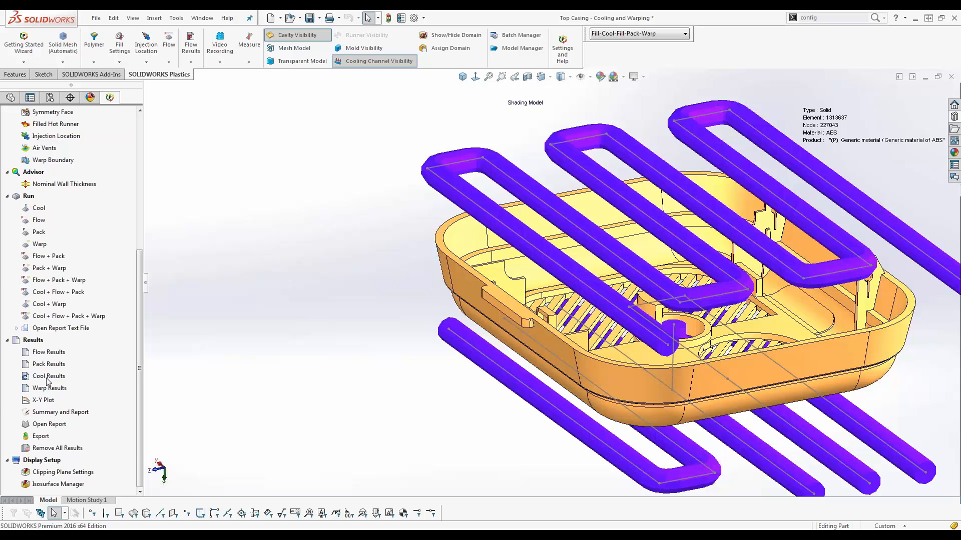
{"action": "double_click", "coordinate": [48, 377]}
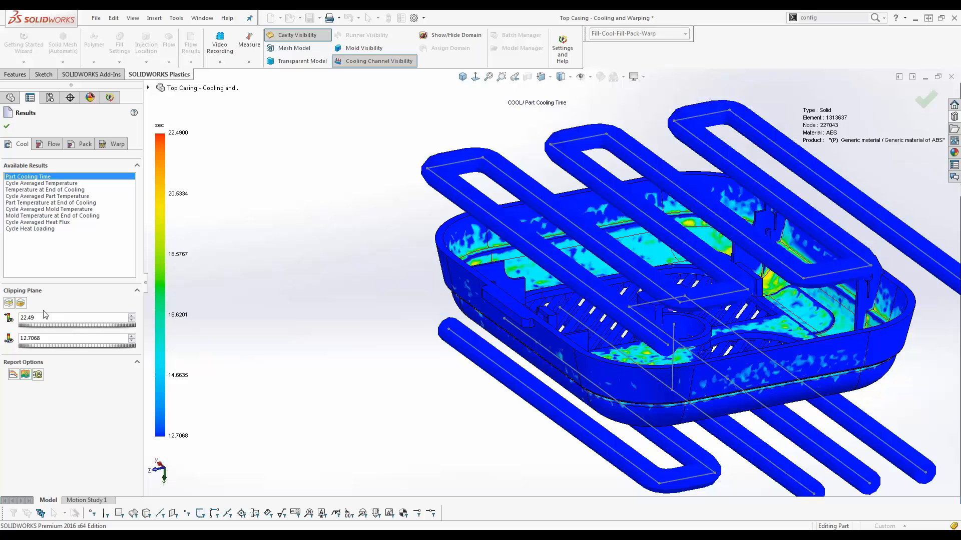
{"action": "left_click", "coordinate": [21, 304]}
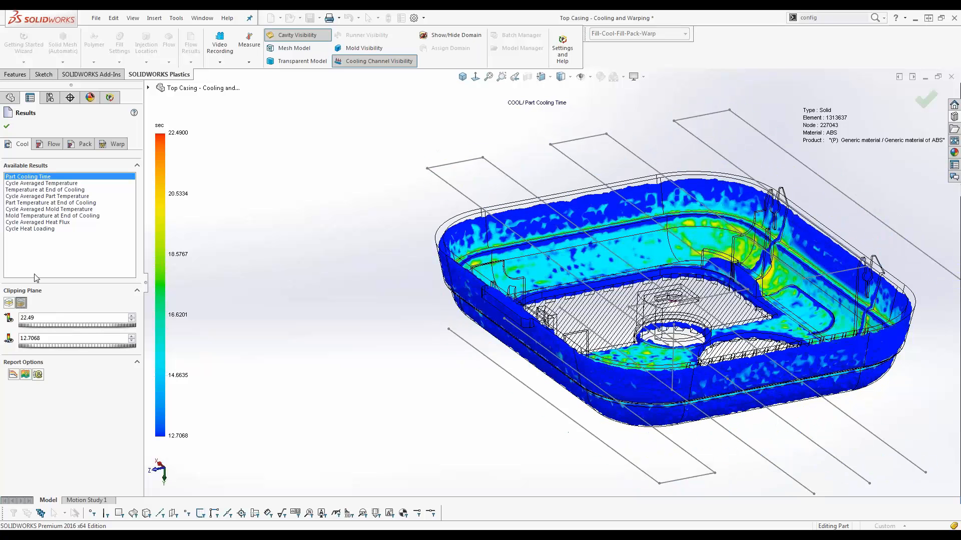
{"action": "left_click", "coordinate": [44, 223]}
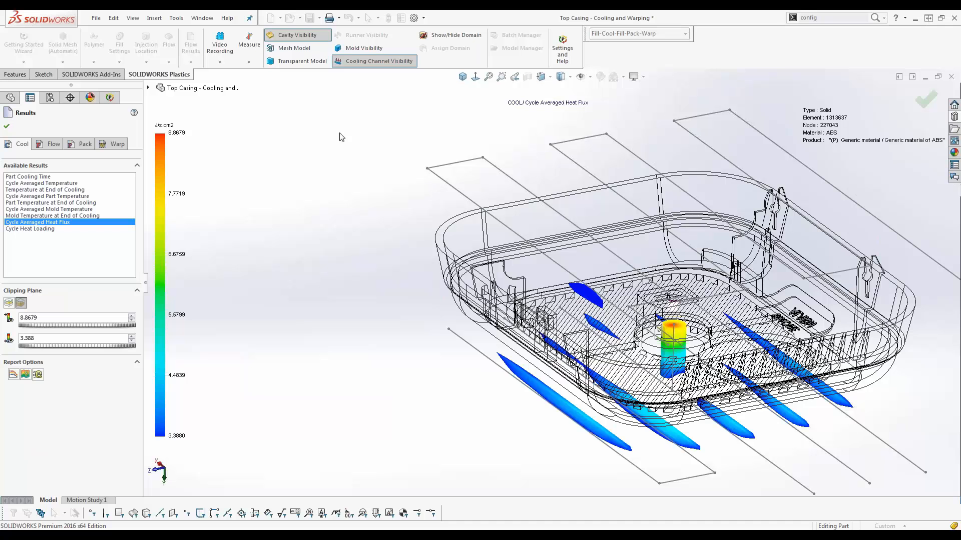
Hide the cavity, keep the cooling channels shown, and view Mold Temperature at End of Cooling on them with isosurface mode off
{"action": "left_click", "coordinate": [303, 41]}
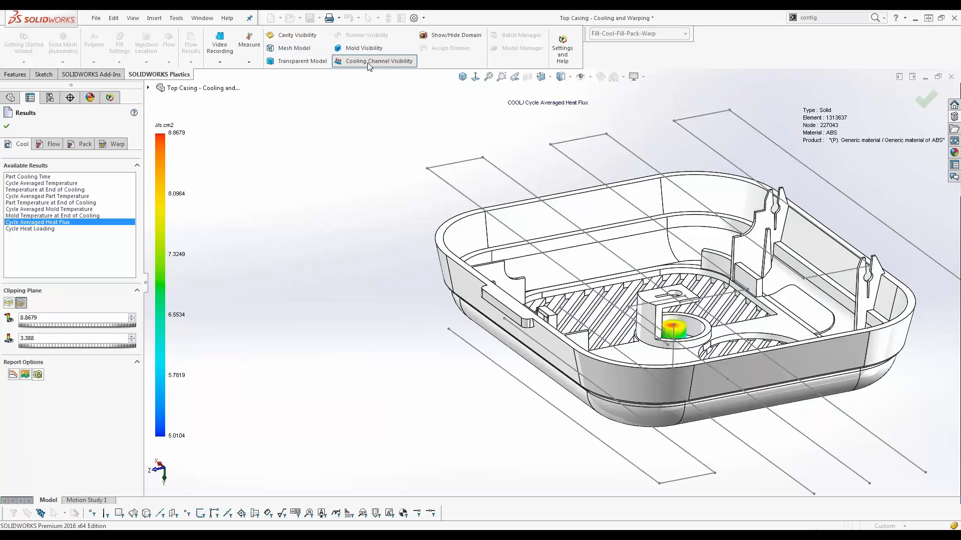
{"action": "left_click", "coordinate": [368, 62]}
{"action": "left_click", "coordinate": [368, 62]}
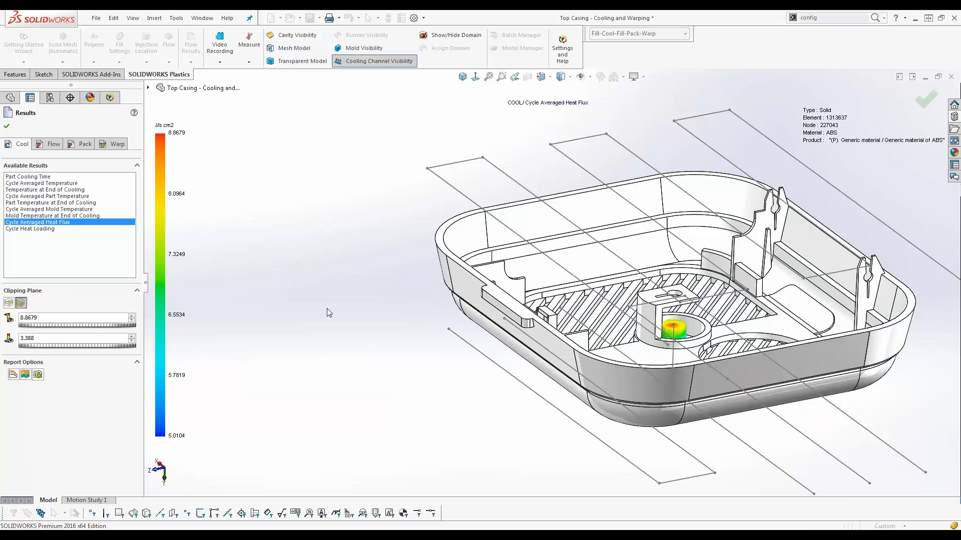
{"action": "middle_click_drag", "start_coordinate": [328, 312], "coordinate": [328, 275]}
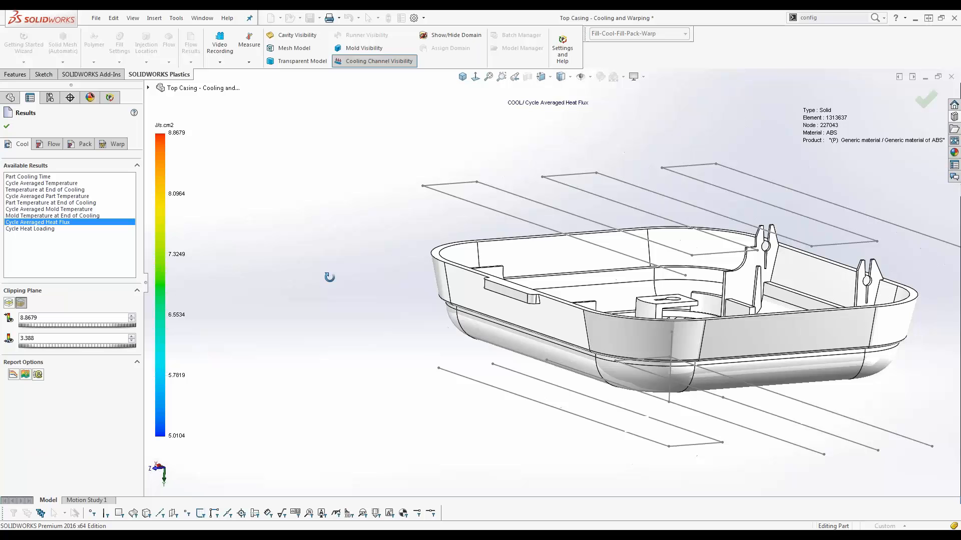
{"action": "left_click", "coordinate": [44, 217]}
{"action": "middle_click_drag", "start_coordinate": [363, 404], "coordinate": [382, 262]}
{"action": "left_click", "coordinate": [21, 303]}
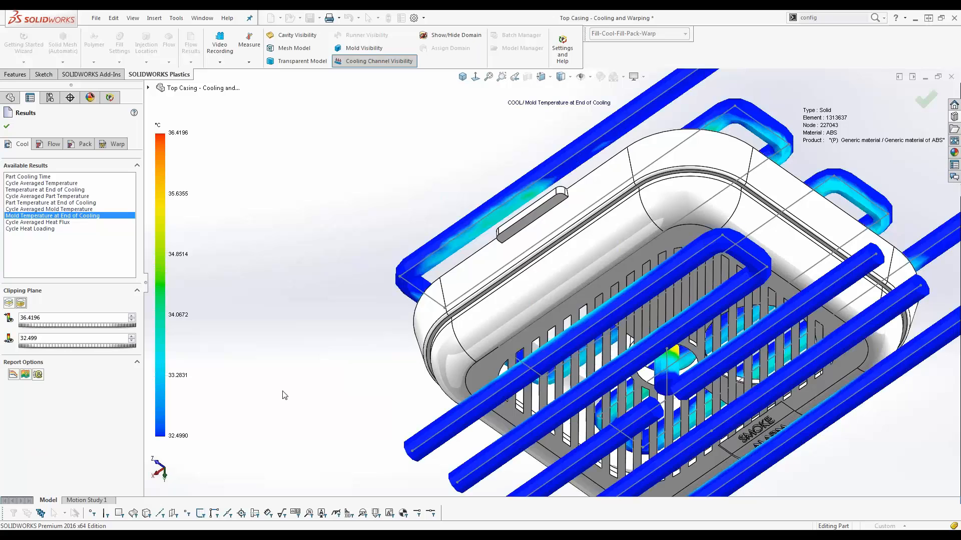
{"action": "middle_click_drag", "start_coordinate": [381, 425], "coordinate": [382, 224]}
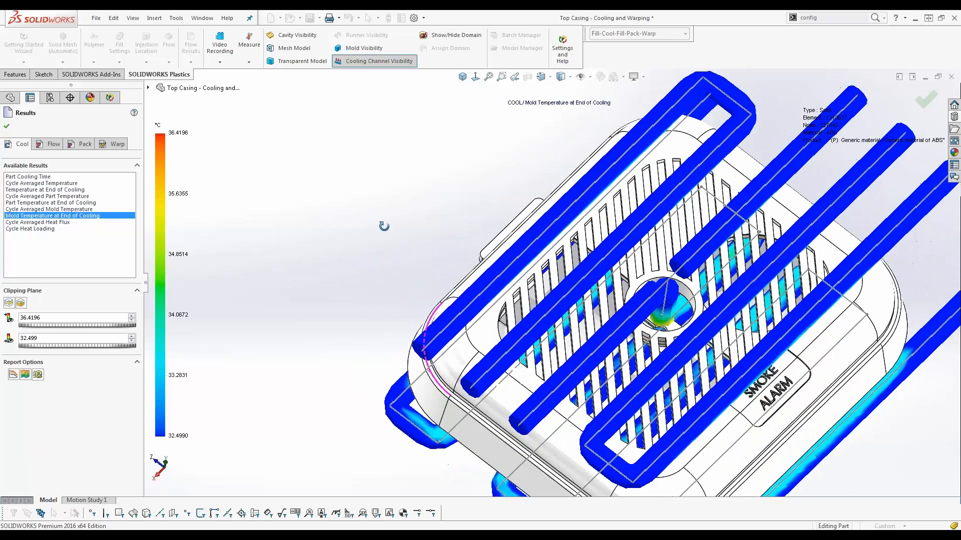
{"action": "left_click_drag", "start_coordinate": [47, 339], "coordinate": [7, 342]}
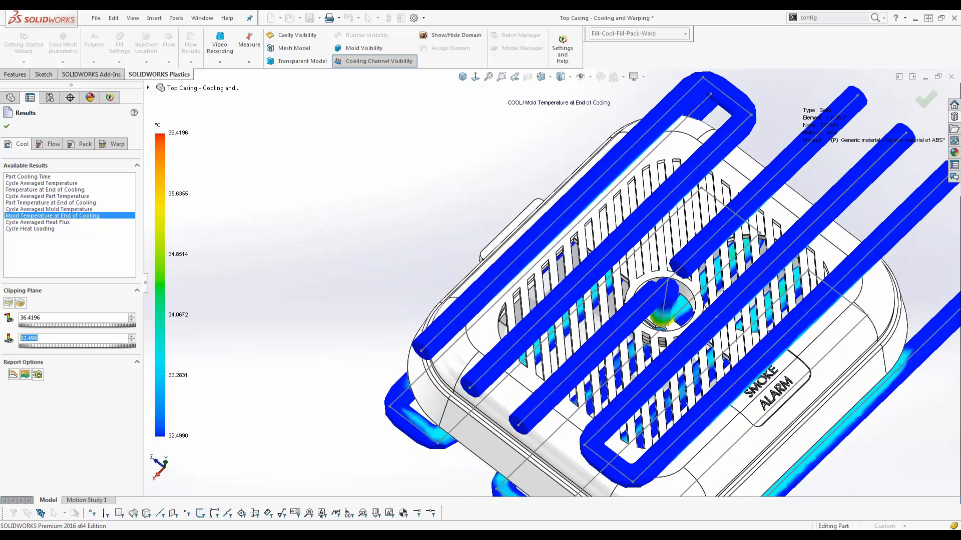
Display Cycle Averaged Heat Flux on the cooling channels with a lower limit of 0, examining the channels above and below the casing
{"action": "left_click", "coordinate": [57, 223]}
{"action": "left_click_drag", "start_coordinate": [48, 339], "coordinate": [8, 340]}
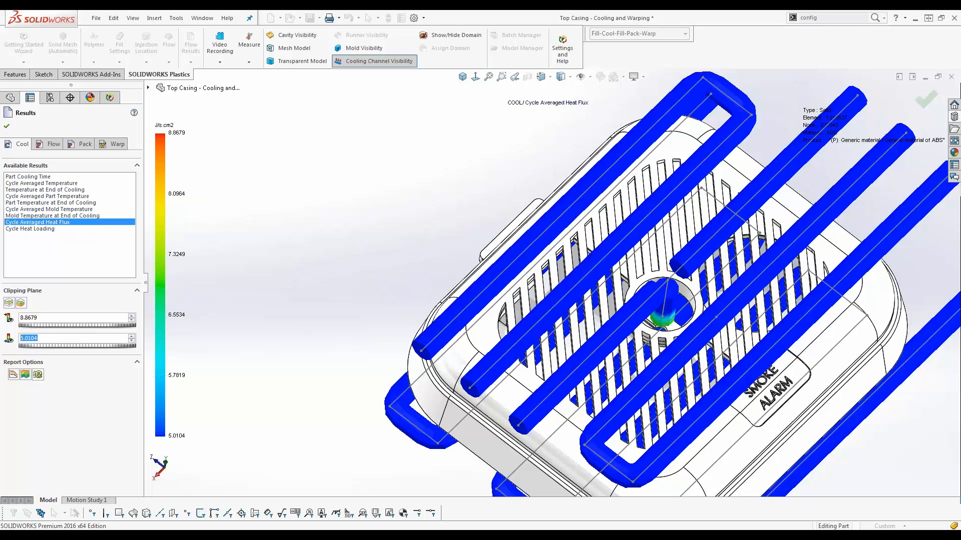
{"action": "type", "text": "0"}
{"action": "key", "text": "Return"}
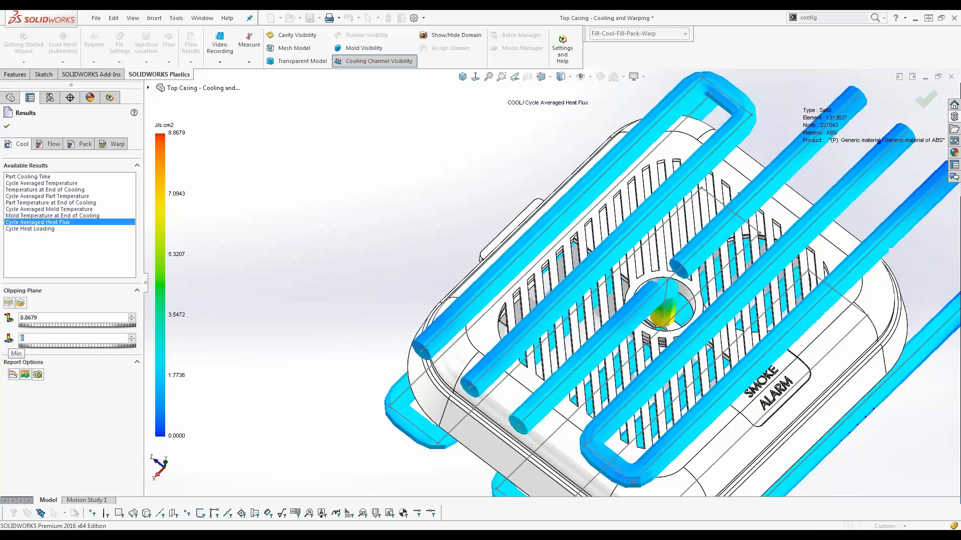
{"action": "middle_click_drag", "start_coordinate": [293, 419], "coordinate": [369, 369]}
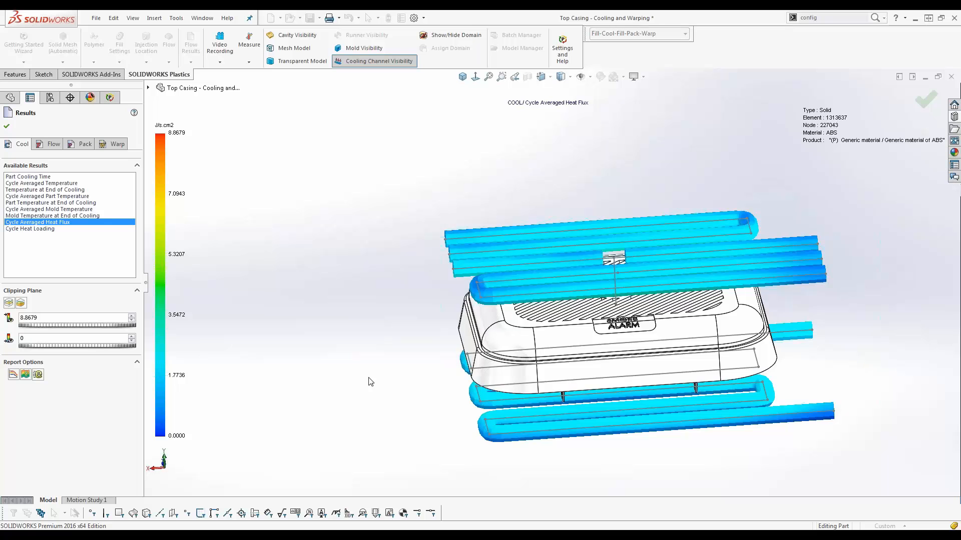
{"action": "middle_click_drag", "start_coordinate": [368, 381], "coordinate": [651, 256]}
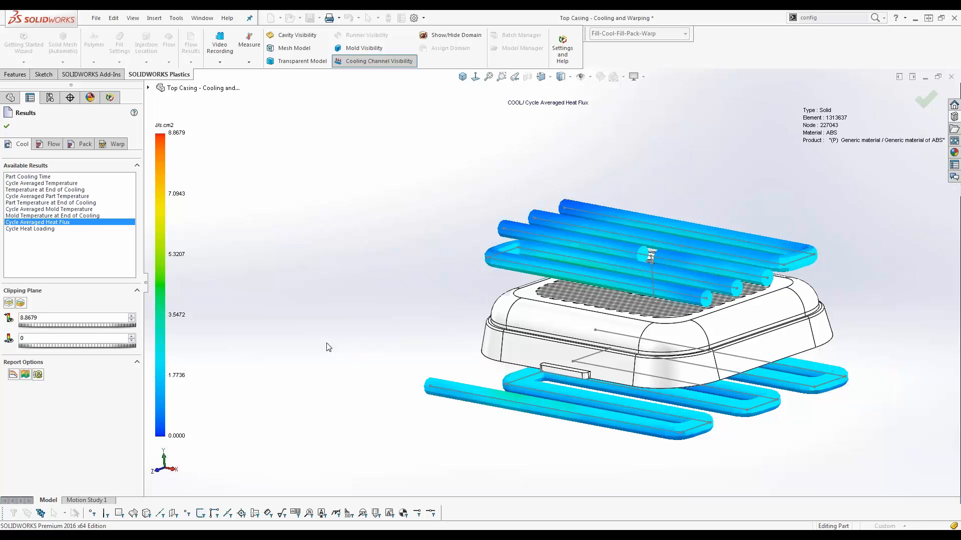
Display the warp results' Total Stress Displacement on the casing with the cooling channels hidden and the cavity shown
{"action": "left_click", "coordinate": [114, 144]}
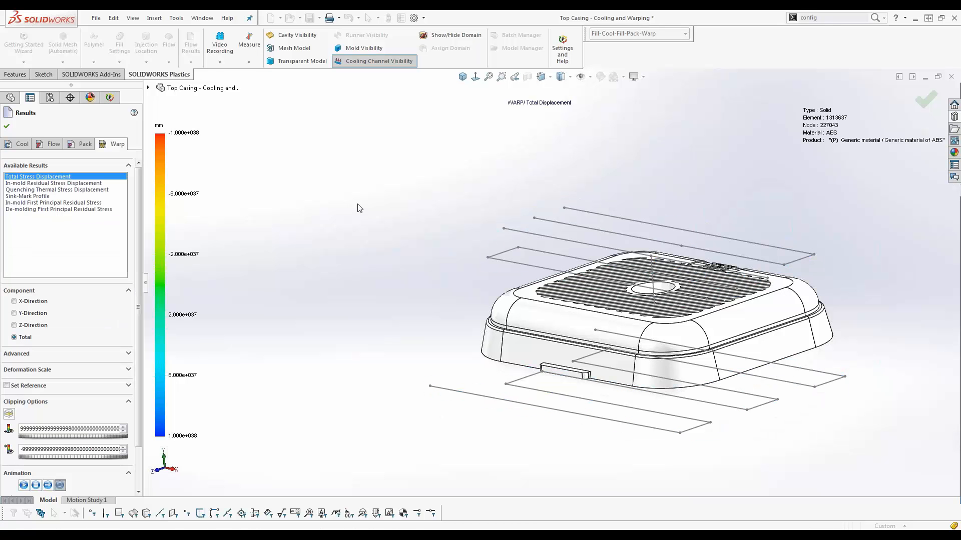
{"action": "left_click", "coordinate": [378, 59]}
{"action": "left_click", "coordinate": [296, 35]}
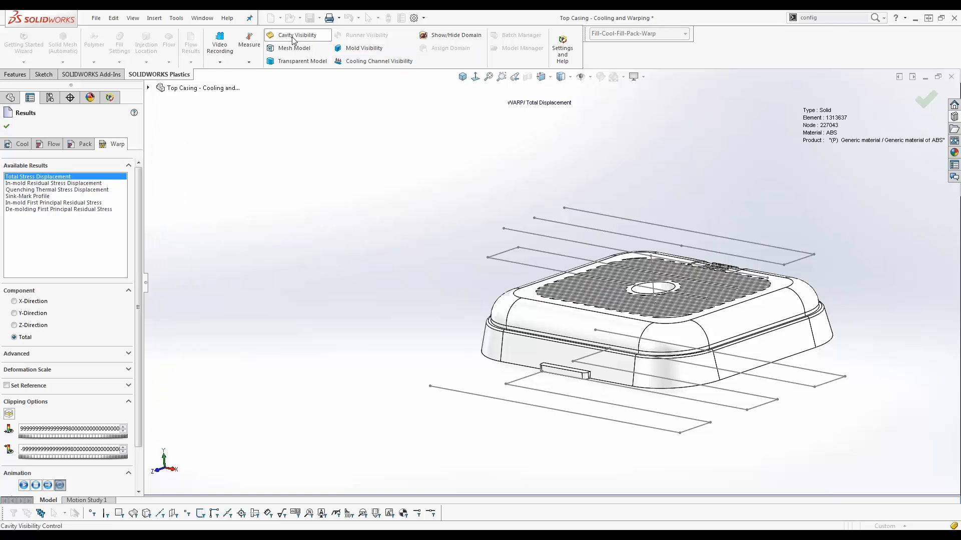
{"action": "middle_click_drag", "start_coordinate": [368, 276], "coordinate": [345, 268]}
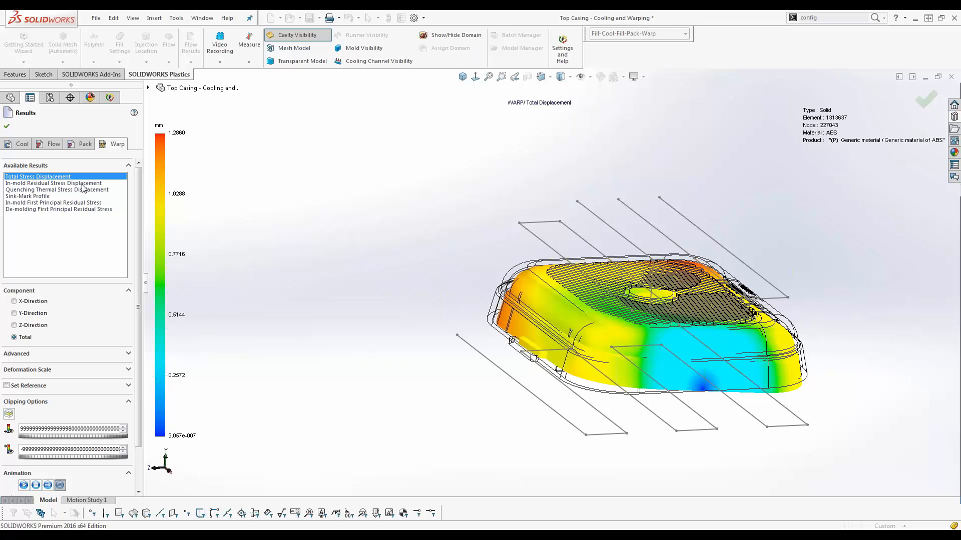
{"action": "middle_click_drag", "start_coordinate": [435, 367], "coordinate": [432, 305]}
{"action": "scroll", "coordinate": [626, 322], "scroll_direction": "down", "scroll_amount": 2}
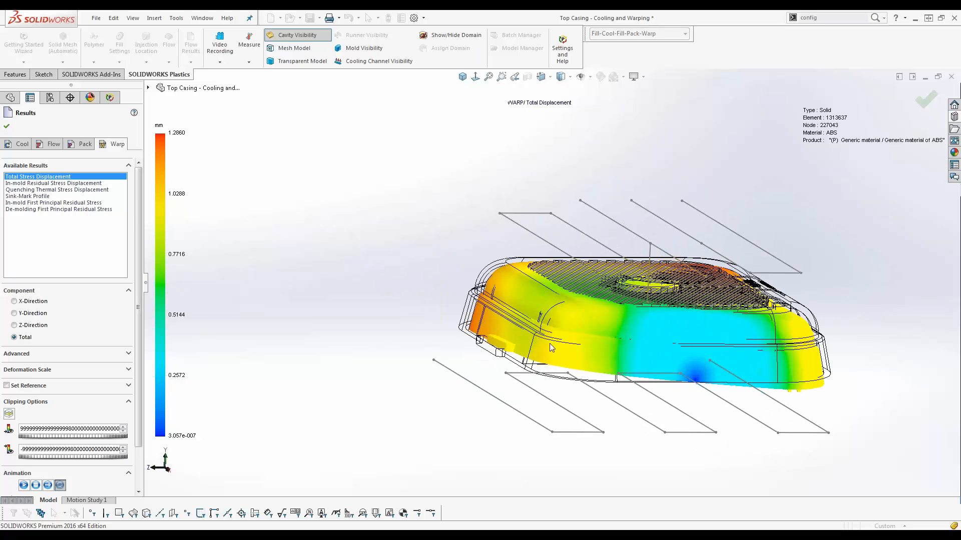
{"action": "mouse_move", "coordinate": [368, 344]}
{"action": "middle_mouse_down"}
{"action": "mouse_move", "coordinate": [365, 314]}
{"action": "mouse_move", "coordinate": [373, 331]}
{"action": "middle_mouse_up"}
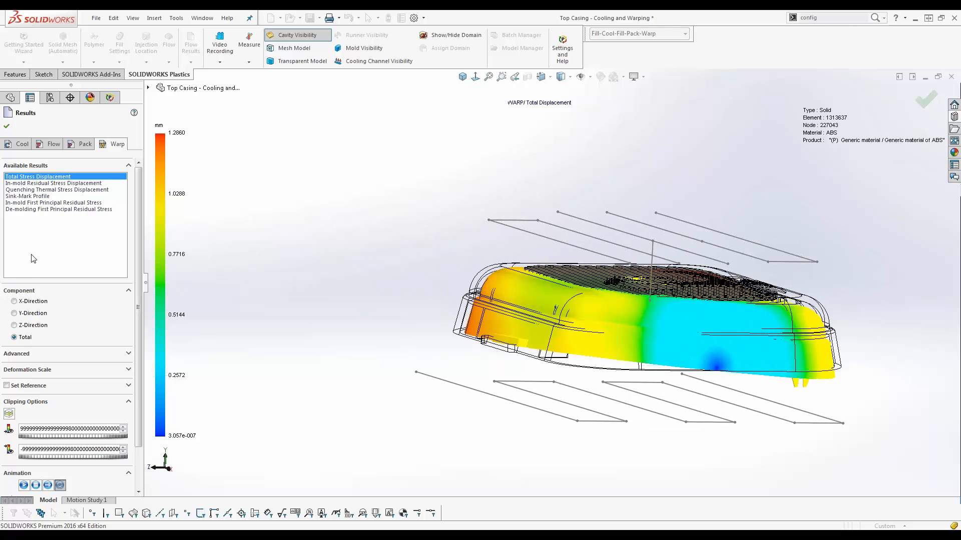
Display the Sink-Mark Profile plot and examine it over the casing's exterior and interior
{"action": "left_click", "coordinate": [32, 196]}
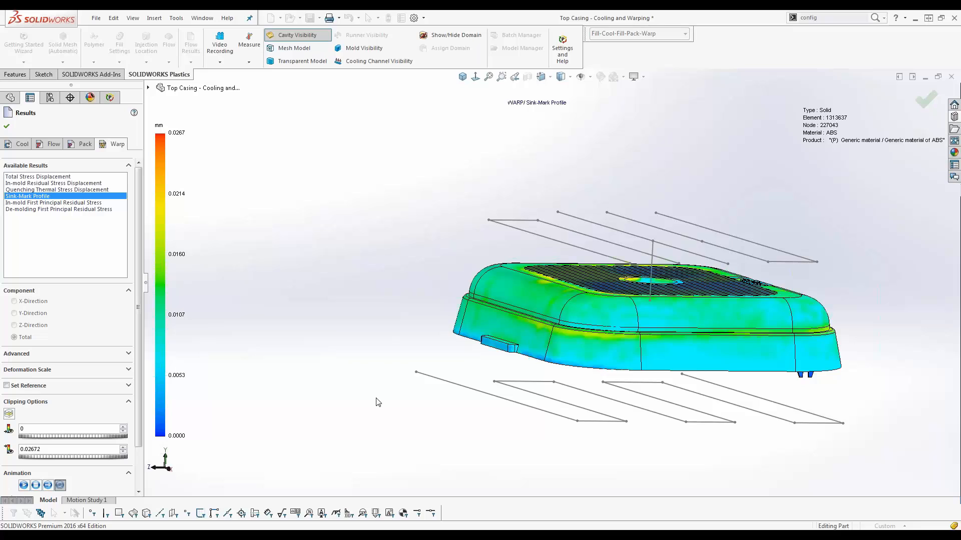
{"action": "middle_click_drag", "start_coordinate": [375, 399], "coordinate": [367, 180]}
{"action": "middle_click_drag", "start_coordinate": [349, 378], "coordinate": [451, 368]}
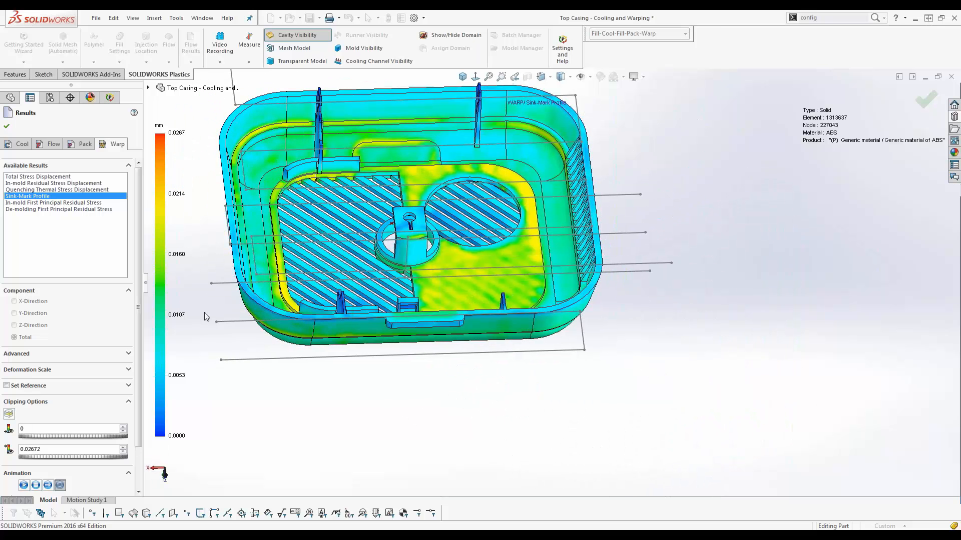
Display the In-mold Residual Stress Displacement plot and inspect the deformed casing against its original outline
{"action": "left_click", "coordinate": [52, 184]}
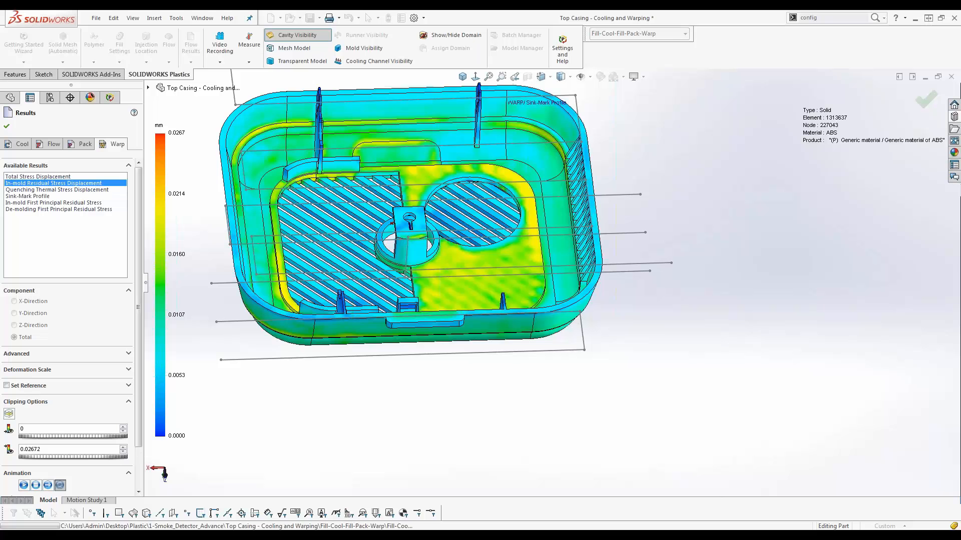
{"action": "middle_click_drag", "start_coordinate": [369, 429], "coordinate": [379, 368]}
{"action": "scroll", "coordinate": [394, 212], "scroll_direction": "down", "scroll_amount": 5}
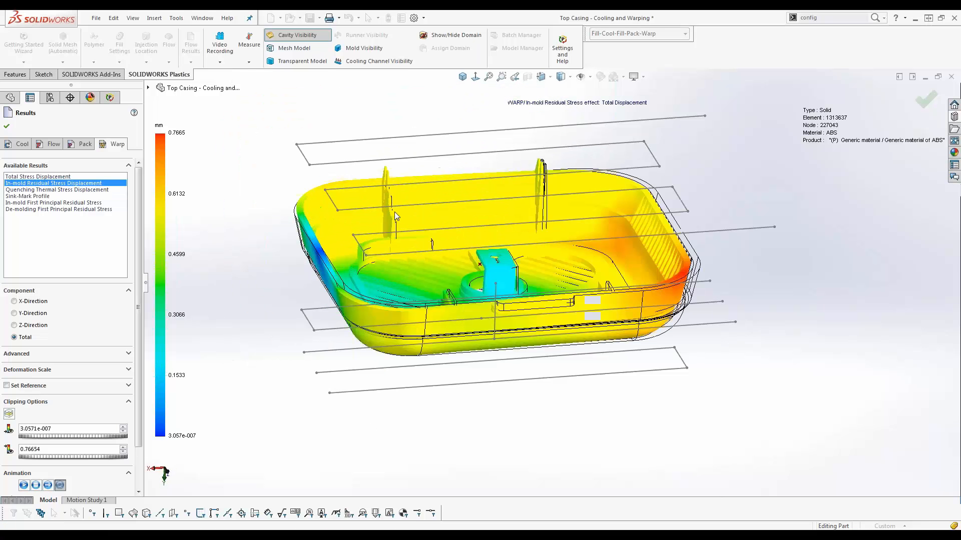
{"action": "middle_click_drag", "start_coordinate": [597, 316], "coordinate": [586, 316]}
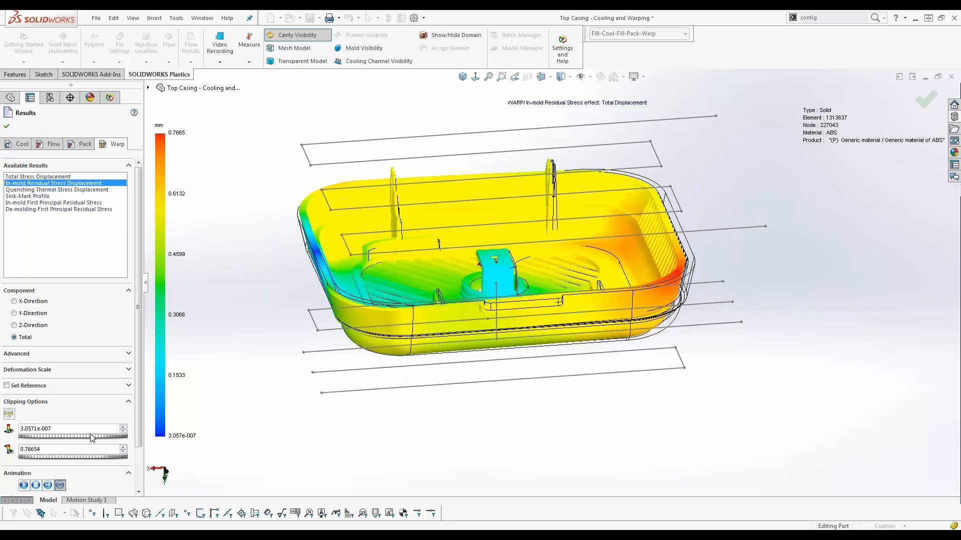
Play the deformation animation of the in-mold residual stress displacement and stop it
{"action": "scroll", "coordinate": [90, 426], "scroll_direction": "down", "scroll_amount": 3}
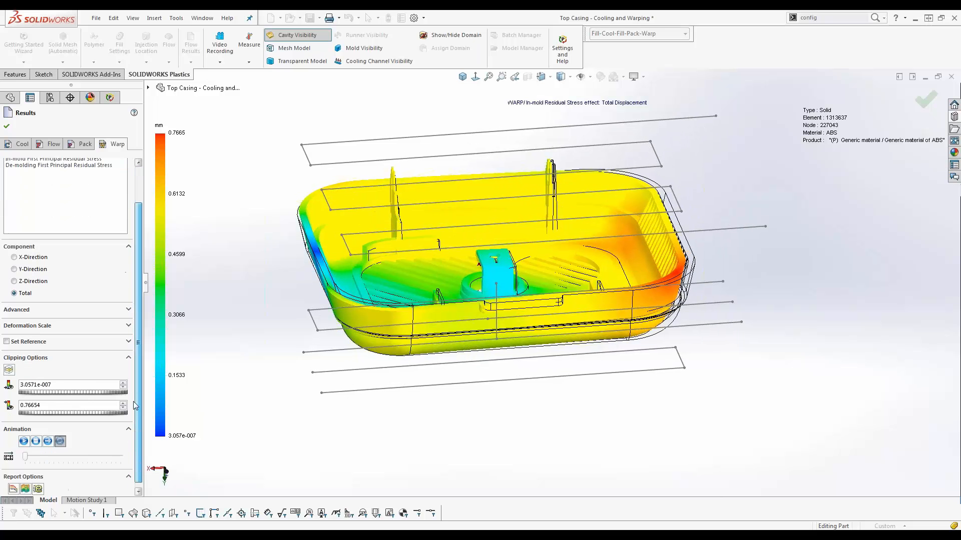
{"action": "left_click", "coordinate": [24, 437]}
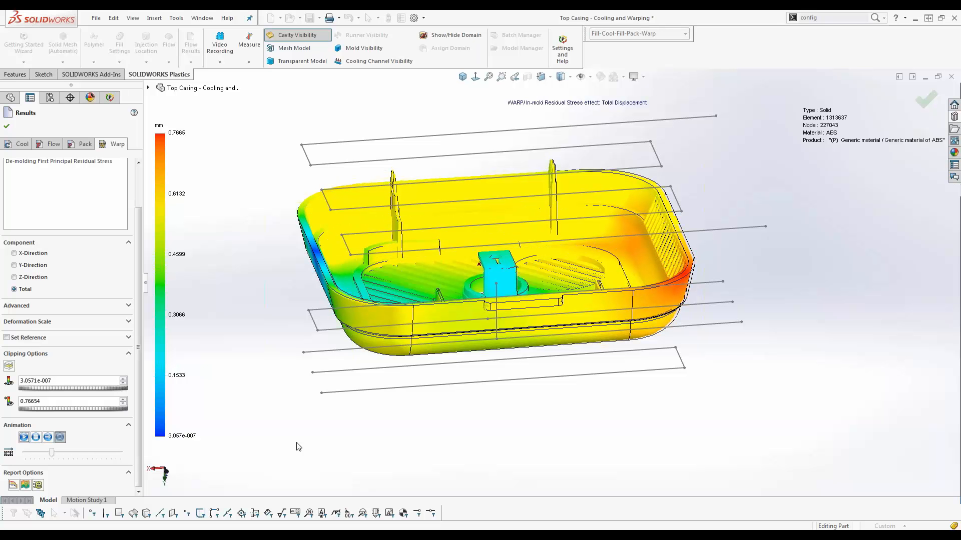
{"action": "left_click", "coordinate": [35, 437]}
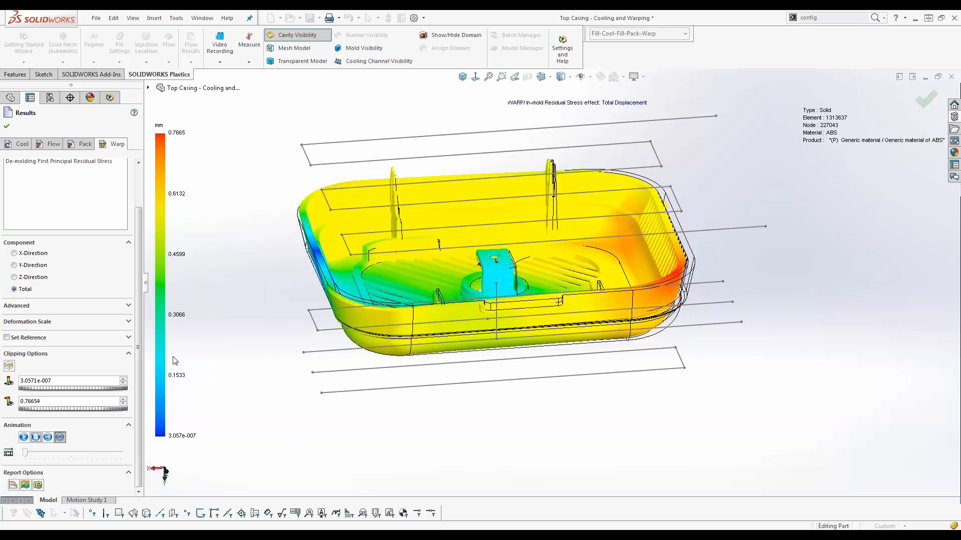
{"action": "scroll", "coordinate": [136, 355], "scroll_direction": "up", "scroll_amount": 2}
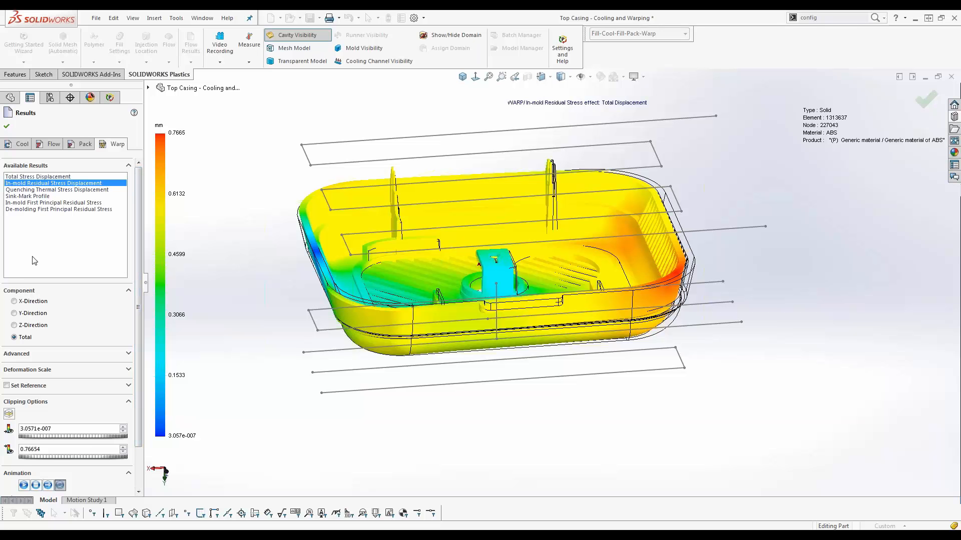
Display Total Stress Displacement again and set its deformation scale to 2
{"action": "left_click", "coordinate": [26, 177]}
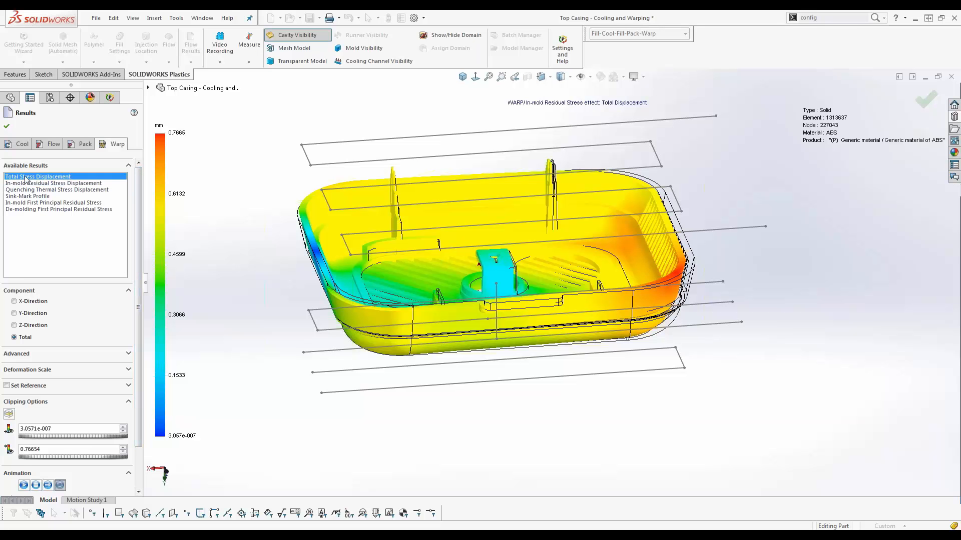
{"action": "middle_click_drag", "start_coordinate": [302, 431], "coordinate": [269, 442]}
{"action": "left_click", "coordinate": [129, 370]}
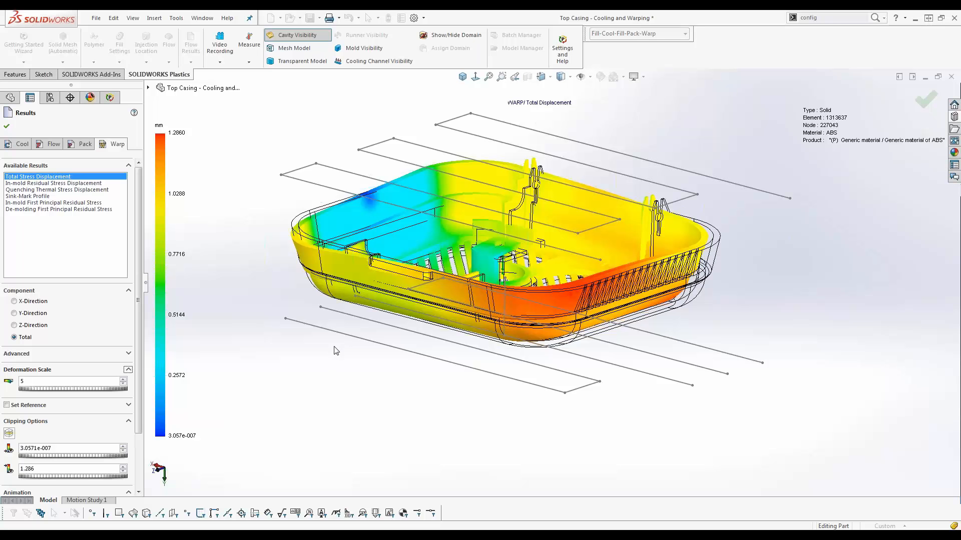
{"action": "left_click", "coordinate": [22, 381]}
{"action": "type", "text": "2"}
{"action": "key", "text": "Return"}
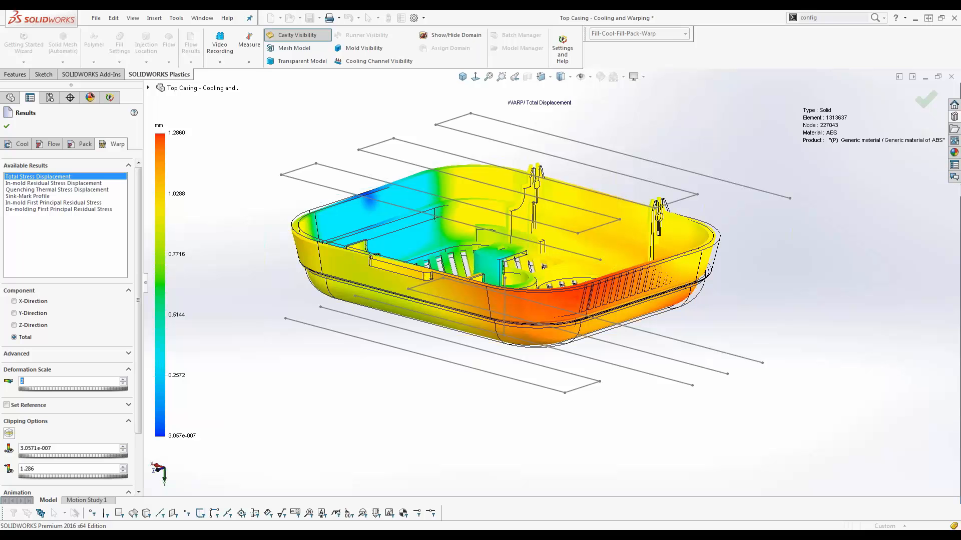
Set the deformation scale to 1 and inspect the casing's total displacement from the vented side
{"action": "middle_click_drag", "start_coordinate": [274, 408], "coordinate": [337, 407]}
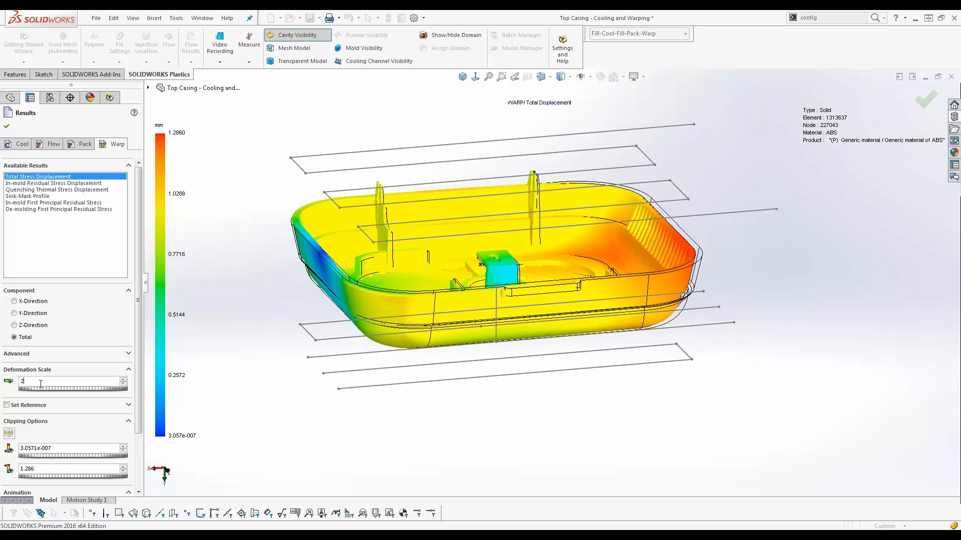
{"action": "key", "text": "BackSpace"}
{"action": "type", "text": "1"}
{"action": "key", "text": "Return"}
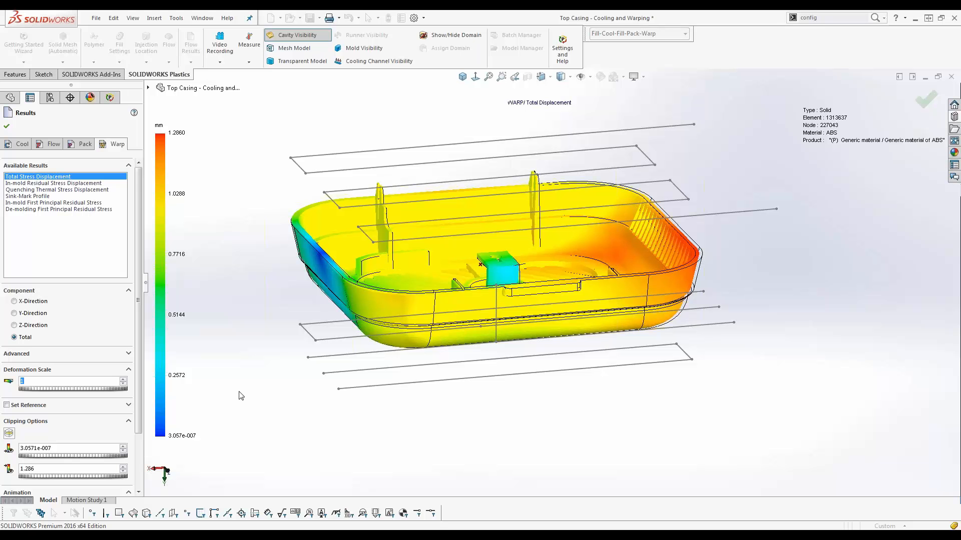
{"action": "middle_click_drag", "start_coordinate": [268, 423], "coordinate": [146, 417]}
{"action": "scroll", "coordinate": [381, 211], "scroll_direction": "down", "scroll_amount": 3}
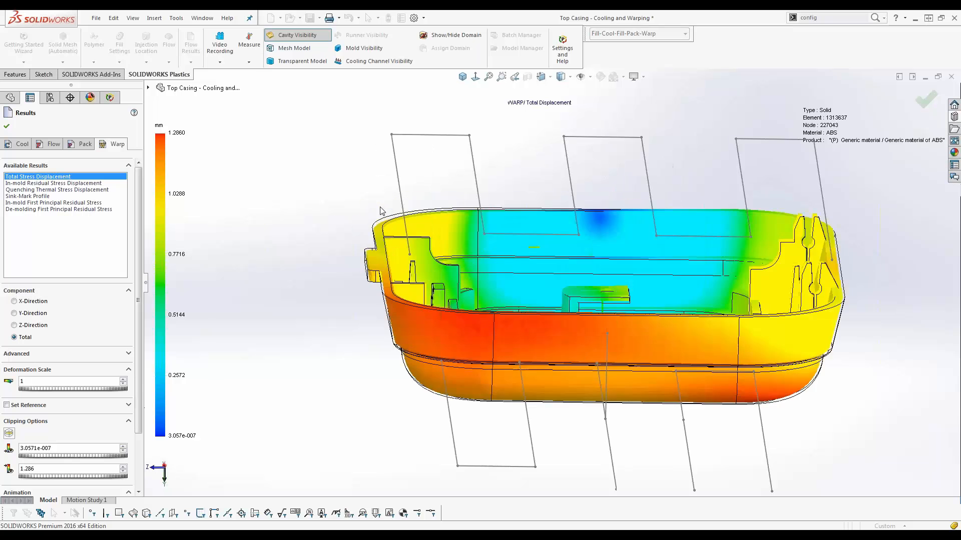
Examine the deformed casing's rim, latch end and side walls against the original outline from several angles
{"action": "scroll", "coordinate": [381, 211], "scroll_direction": "down", "scroll_amount": 2}
{"action": "middle_click", "coordinate": [383, 232]}
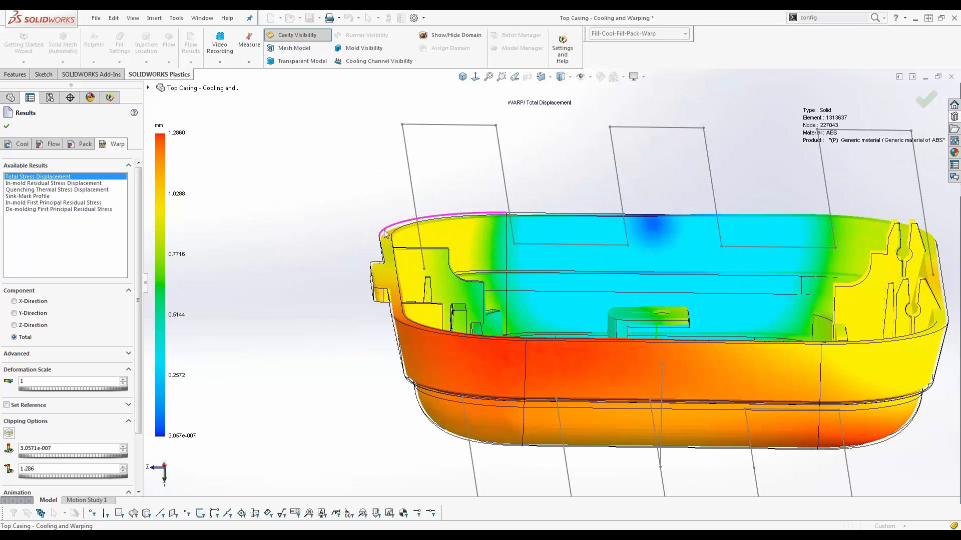
{"action": "middle_click_drag", "start_coordinate": [383, 233], "coordinate": [443, 270]}
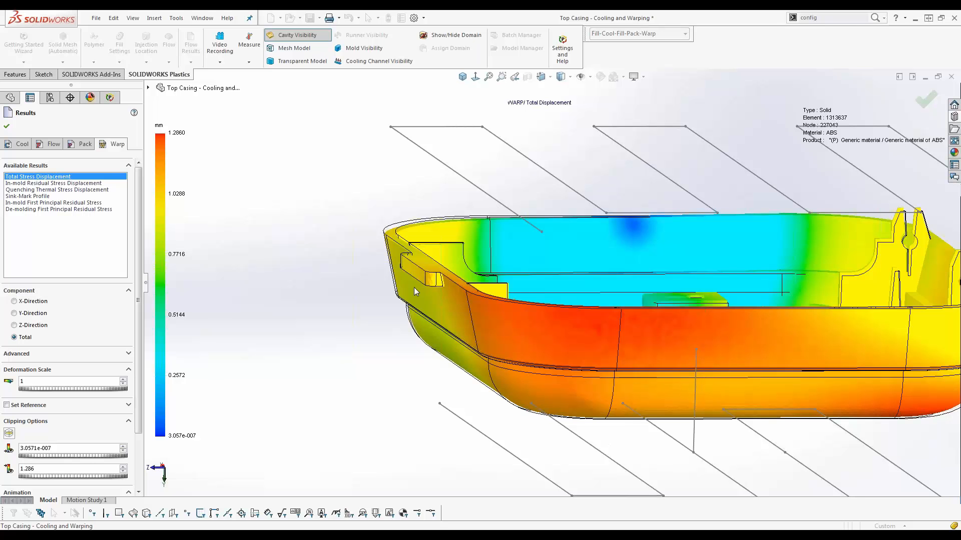
{"action": "scroll", "coordinate": [428, 350], "scroll_direction": "up", "scroll_amount": 3}
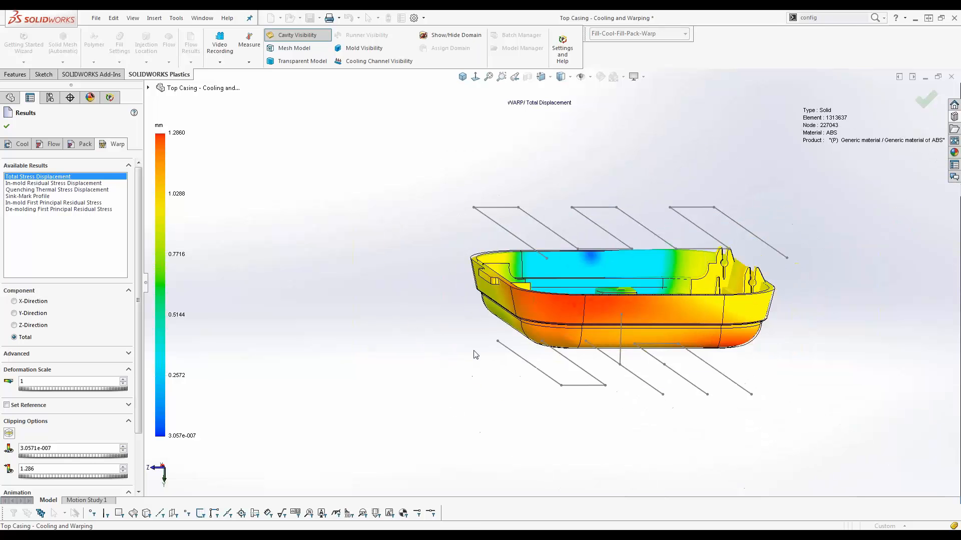
{"action": "middle_click_drag", "start_coordinate": [475, 355], "coordinate": [278, 483]}
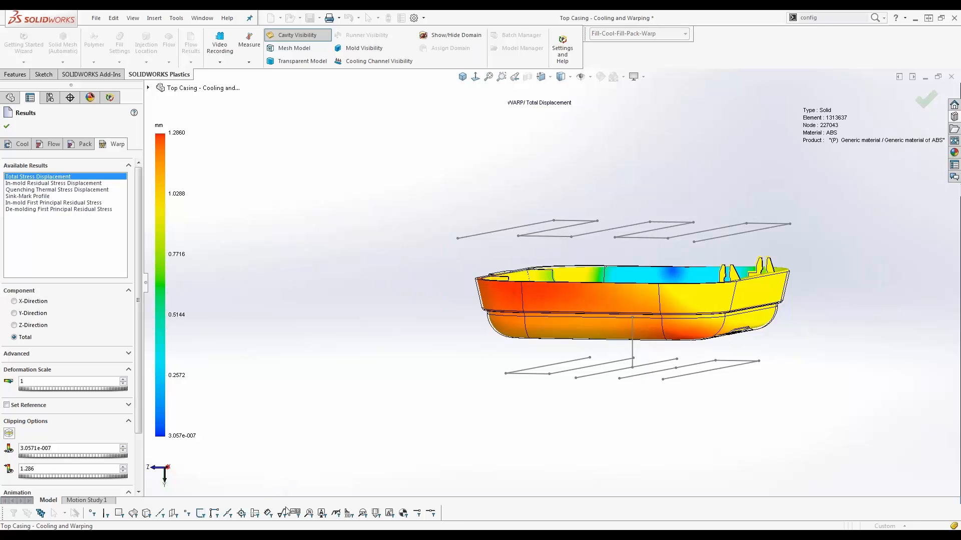
Switch to the Fill-Cool-Fill-Pack-Warp_report document in Microsoft Word and go to its cover page
{"action": "mouse_move", "coordinate": [261, 535]}
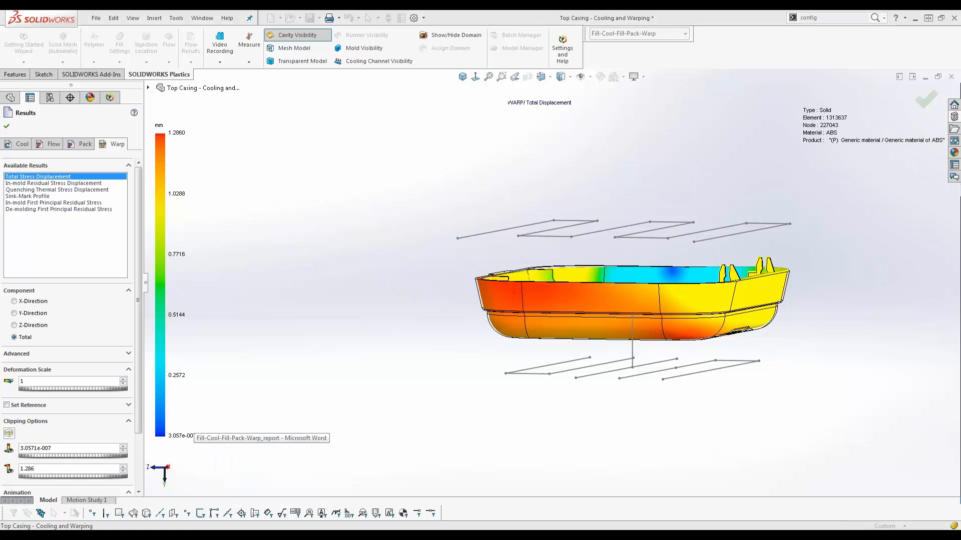
{"action": "left_click", "coordinate": [262, 488]}
{"action": "scroll", "coordinate": [353, 349], "scroll_direction": "up", "scroll_amount": 10}
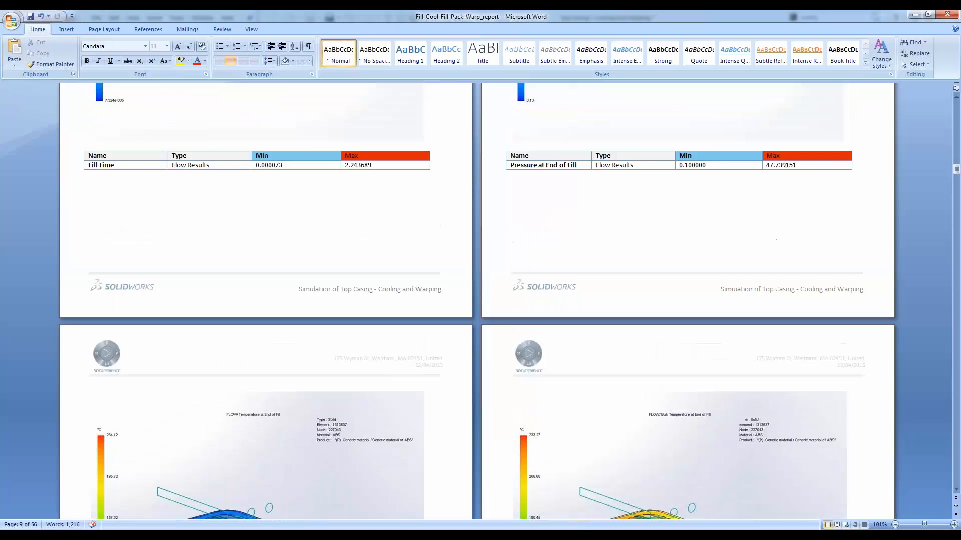
{"action": "left_click_drag", "start_coordinate": [956, 165], "coordinate": [954, 98]}
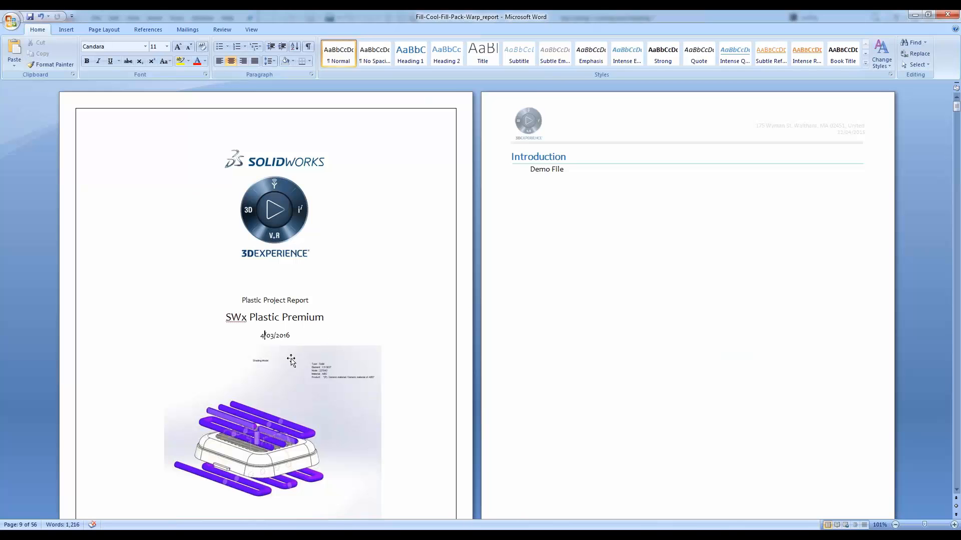
Review the report's cover page, table of contents and Model Information section
{"action": "scroll", "coordinate": [291, 360], "scroll_direction": "down", "scroll_amount": 3}
{"action": "scroll", "coordinate": [293, 296], "scroll_direction": "down", "scroll_amount": 6}
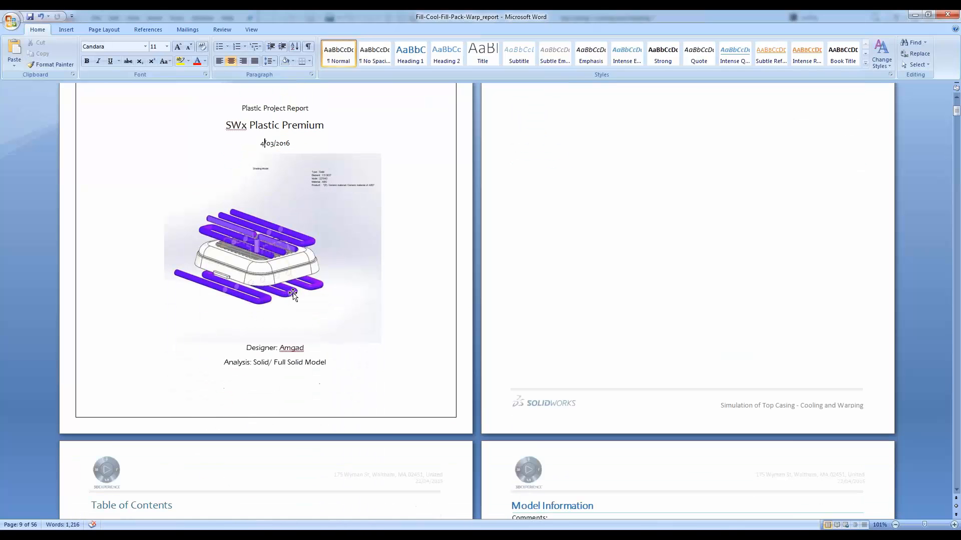
{"action": "scroll", "coordinate": [293, 295], "scroll_direction": "down", "scroll_amount": 9}
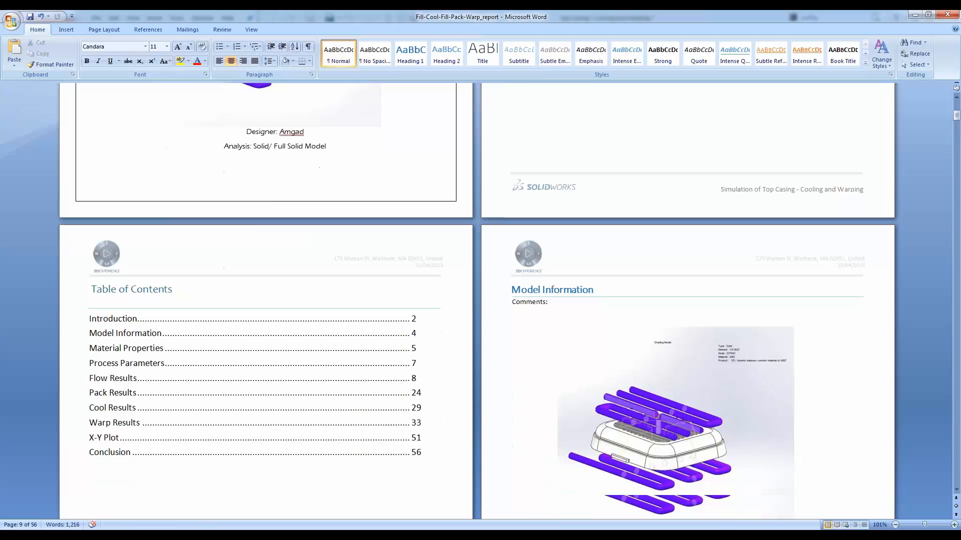
{"action": "scroll", "coordinate": [293, 295], "scroll_direction": "down", "scroll_amount": 1}
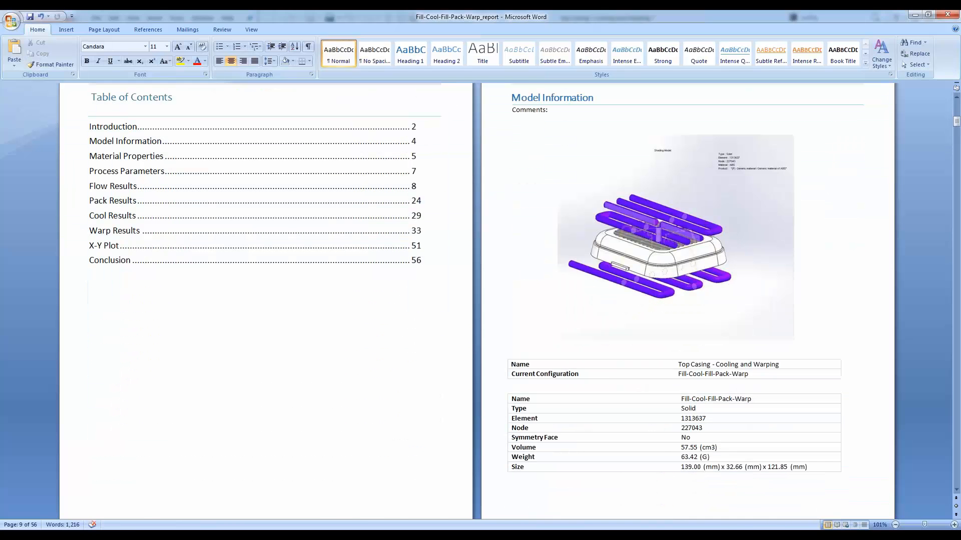
{"action": "scroll", "coordinate": [293, 293], "scroll_direction": "down", "scroll_amount": 7}
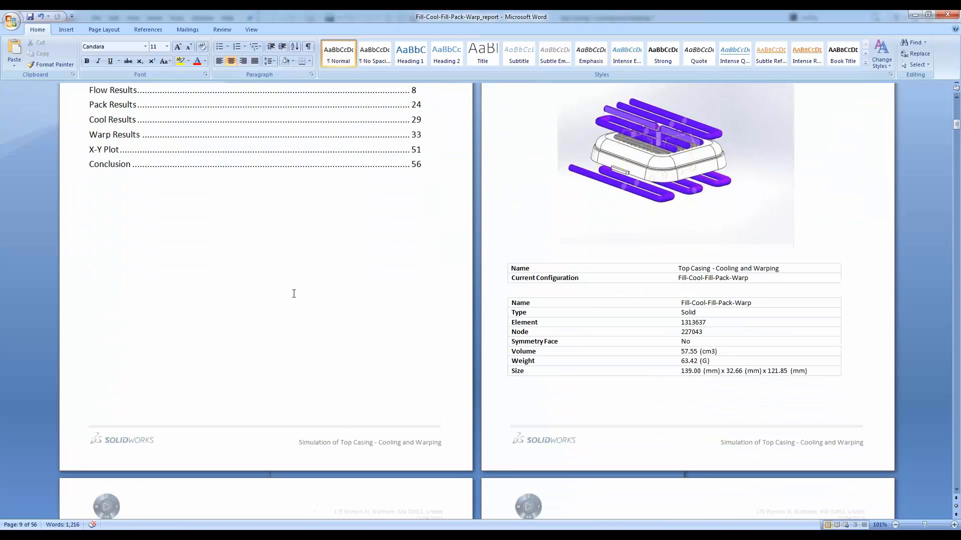
Review the report's Material Properties, Process Parameters and Flow Summary sections
{"action": "scroll", "coordinate": [293, 293], "scroll_direction": "down", "scroll_amount": 4}
{"action": "scroll", "coordinate": [294, 293], "scroll_direction": "down", "scroll_amount": 6}
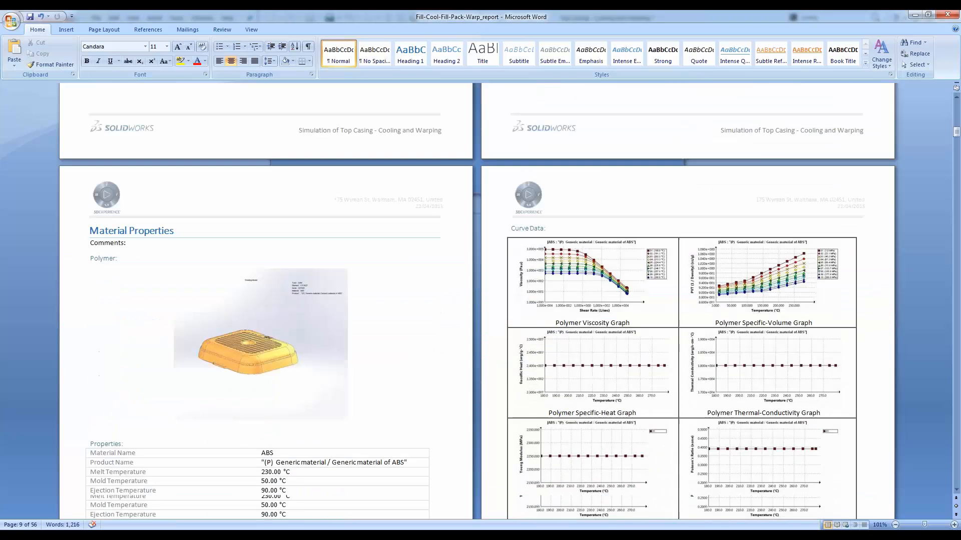
{"action": "scroll", "coordinate": [293, 294], "scroll_direction": "down", "scroll_amount": 7}
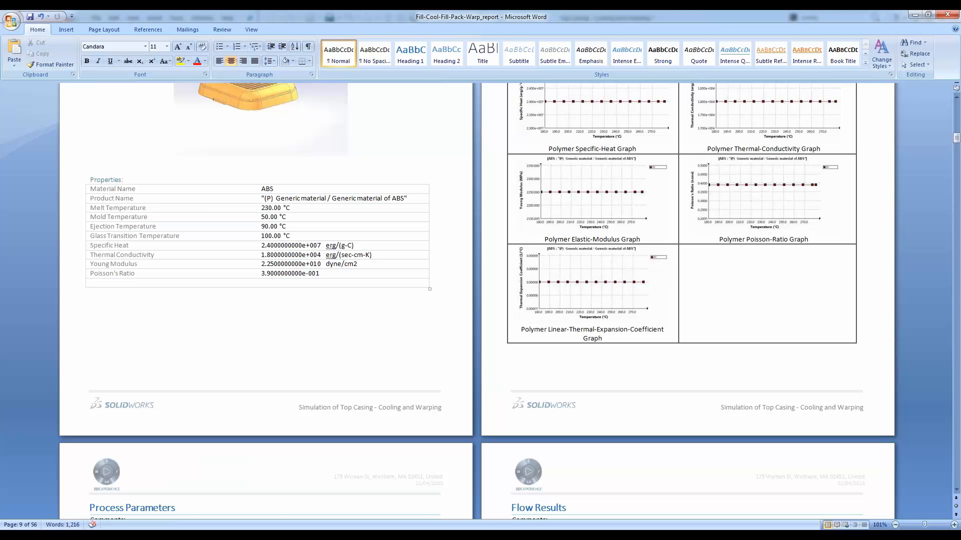
{"action": "scroll", "coordinate": [480, 300], "scroll_direction": "down", "scroll_amount": 9}
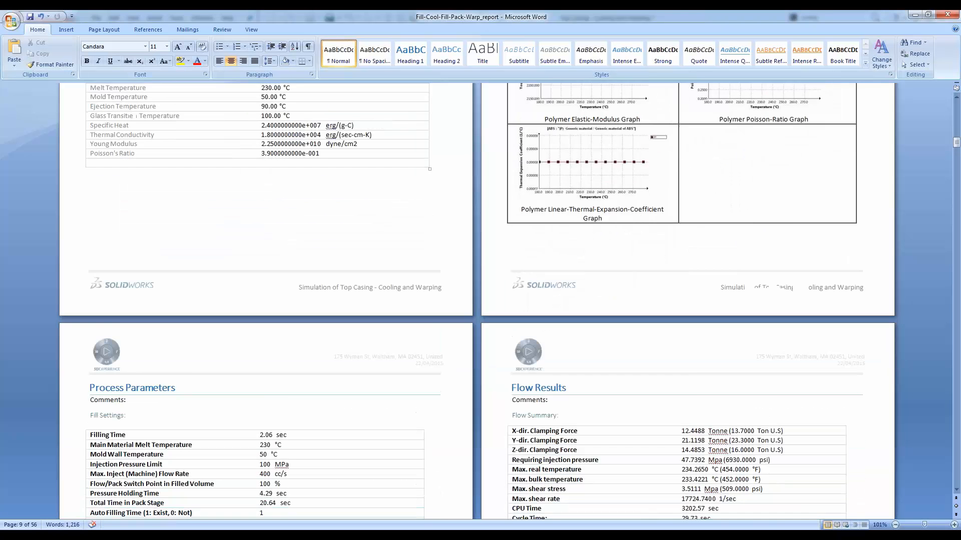
{"action": "scroll", "coordinate": [480, 300], "scroll_direction": "down", "scroll_amount": 9}
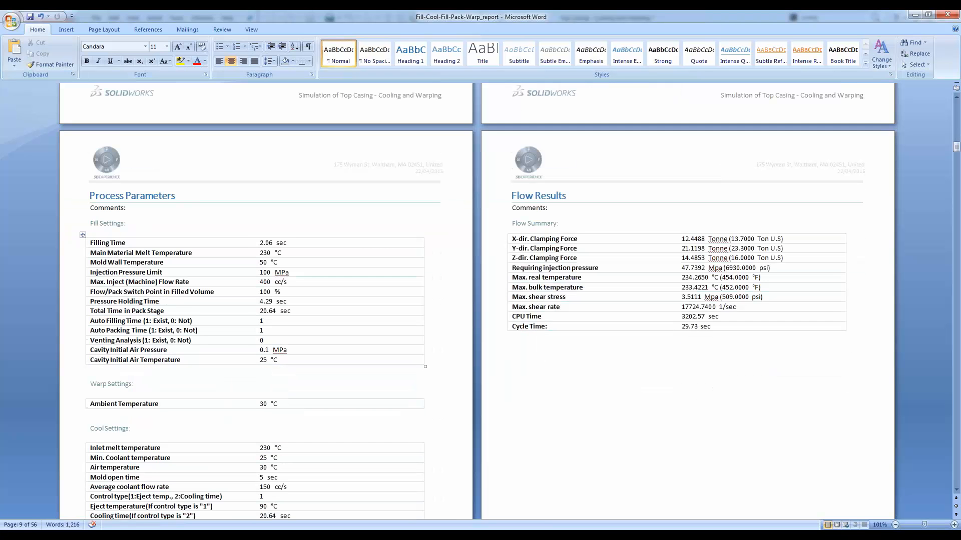
Look through the report's flow result plots from Fill Time to Air Traps, up to the Pack Results summary
{"action": "scroll", "coordinate": [480, 300], "scroll_direction": "down", "scroll_amount": 20}
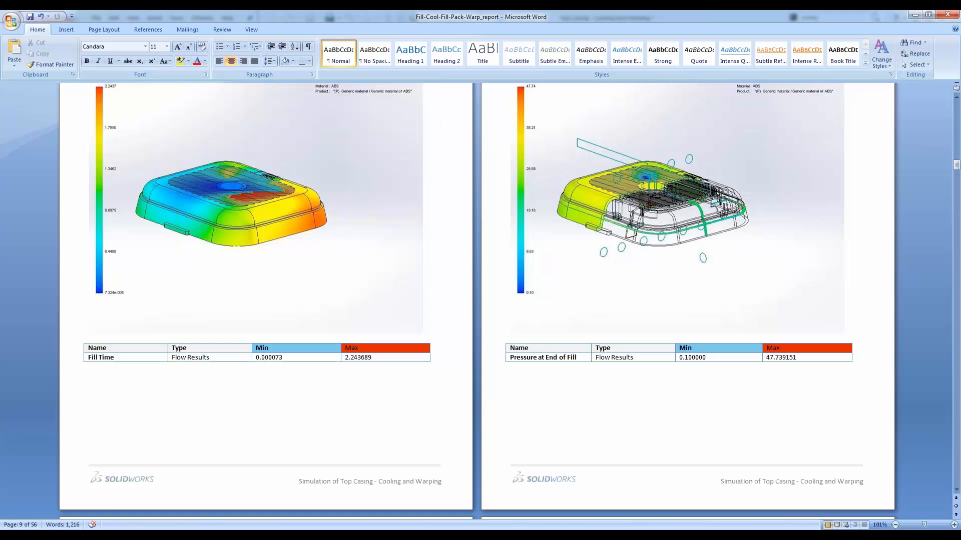
{"action": "scroll", "coordinate": [480, 300], "scroll_direction": "down", "scroll_amount": 15}
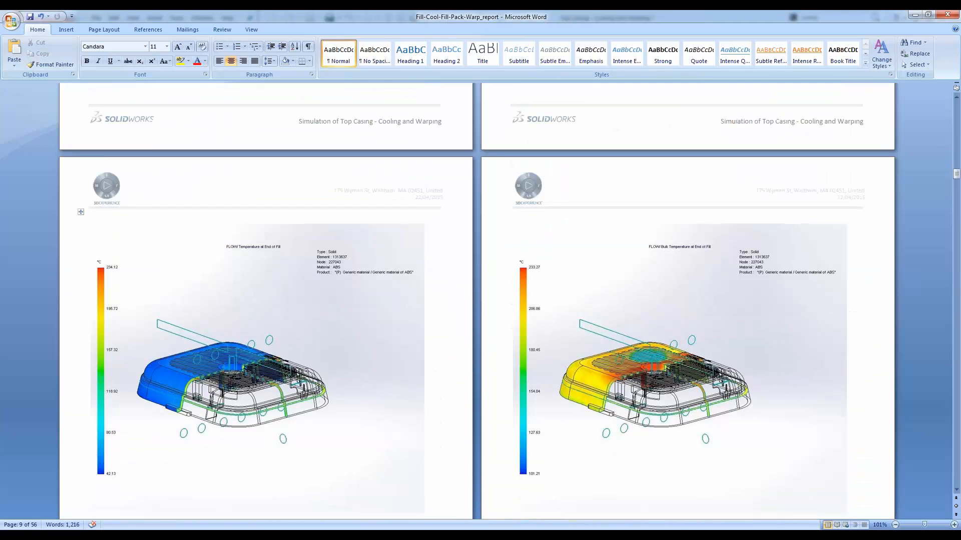
{"action": "scroll", "coordinate": [480, 300], "scroll_direction": "down", "scroll_amount": 16}
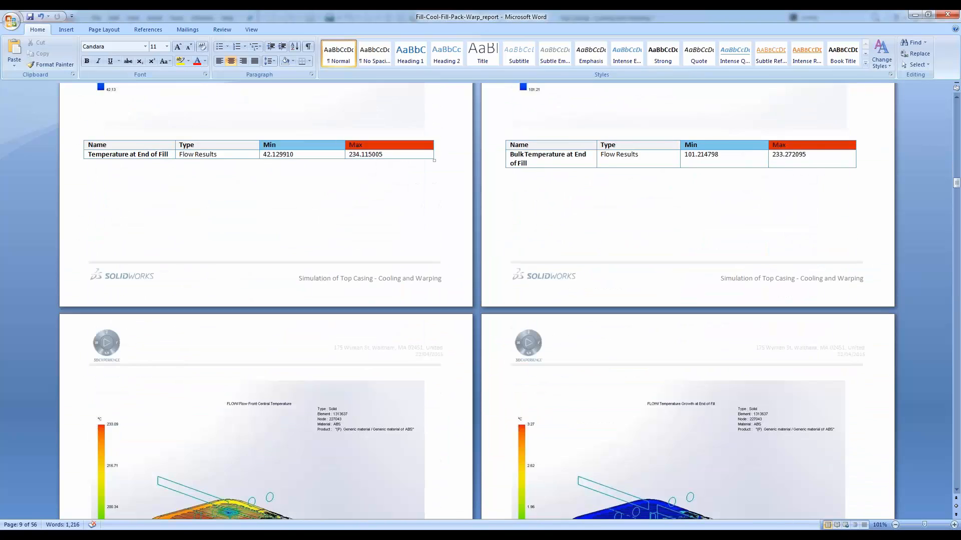
{"action": "scroll", "coordinate": [481, 300], "scroll_direction": "down", "scroll_amount": 20}
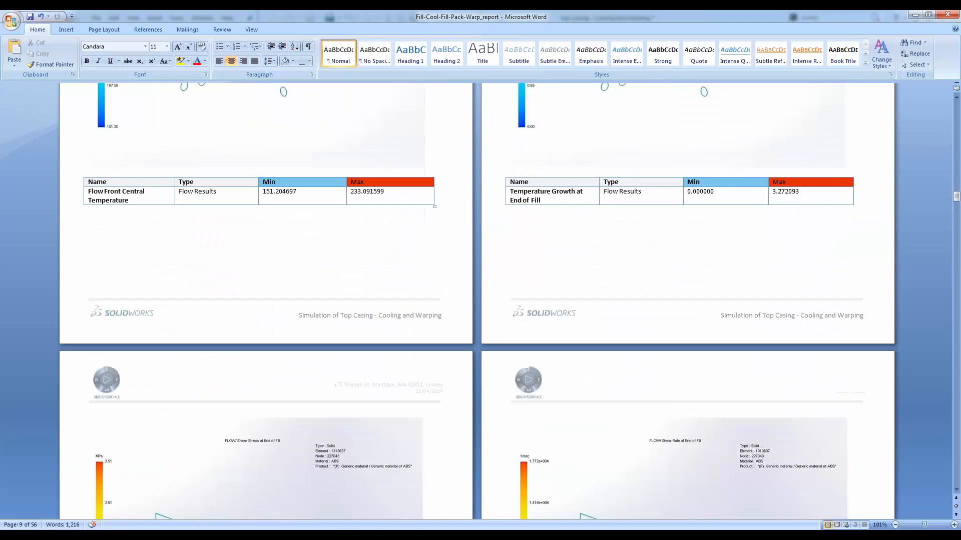
{"action": "scroll", "coordinate": [368, 445], "scroll_direction": "down", "scroll_amount": 18}
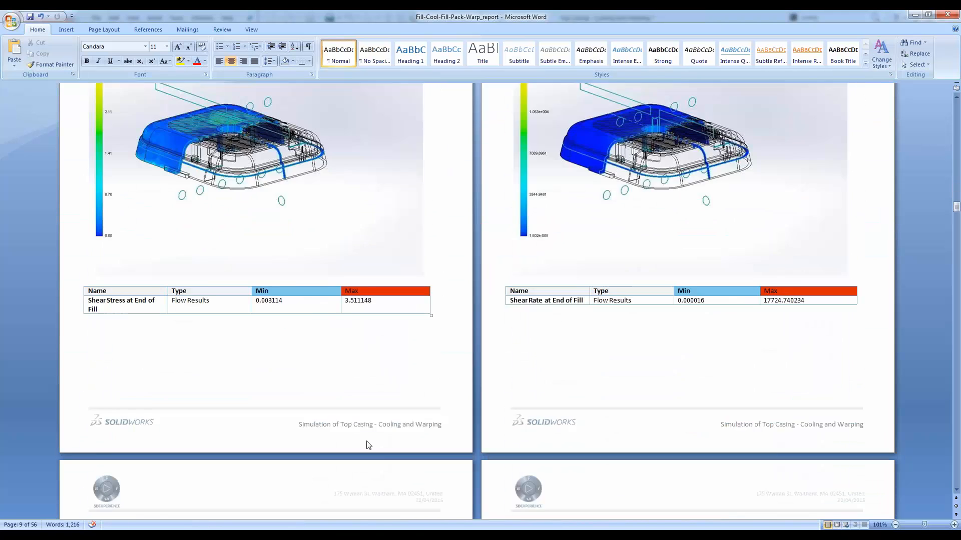
{"action": "scroll", "coordinate": [369, 445], "scroll_direction": "down", "scroll_amount": 20}
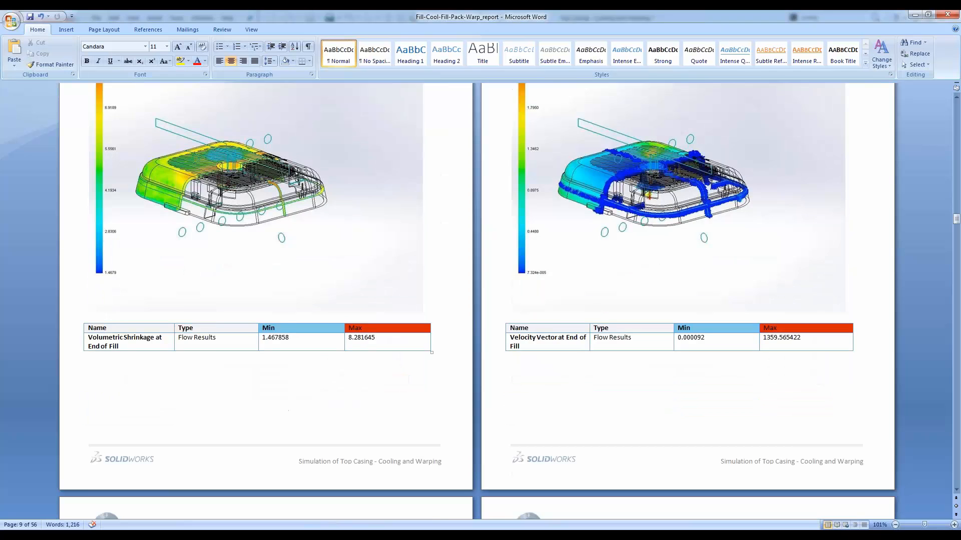
{"action": "scroll", "coordinate": [369, 445], "scroll_direction": "down", "scroll_amount": 20}
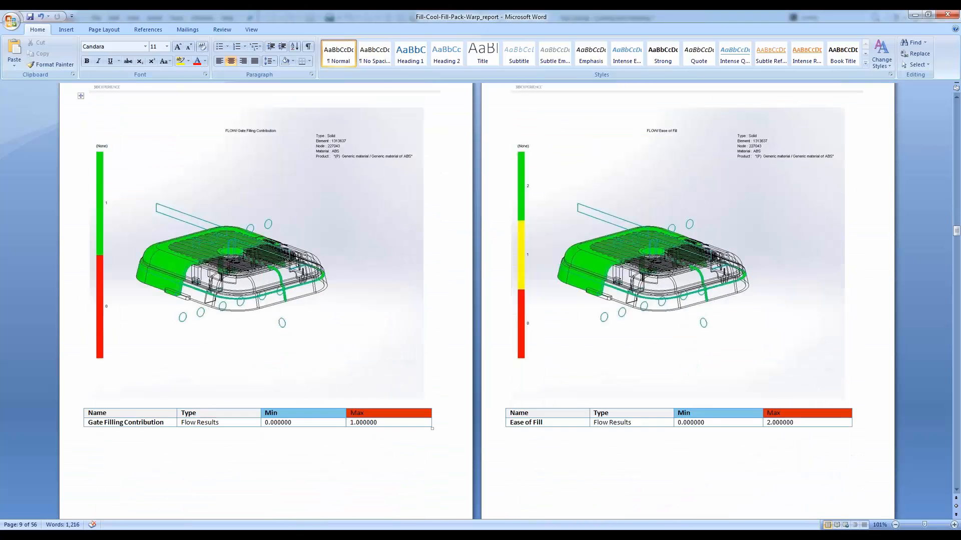
{"action": "scroll", "coordinate": [369, 445], "scroll_direction": "down", "scroll_amount": 20}
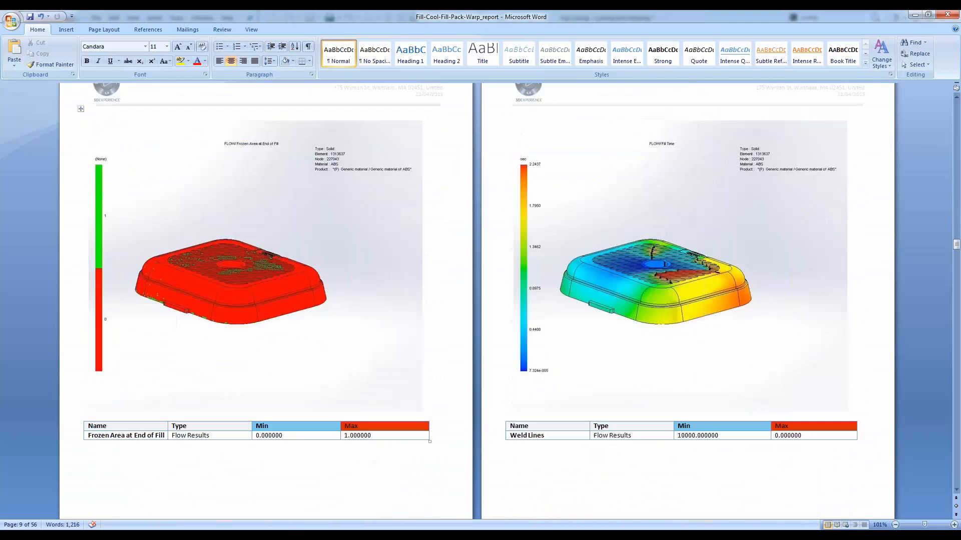
{"action": "scroll", "coordinate": [368, 445], "scroll_direction": "down", "scroll_amount": 8}
{"action": "scroll", "coordinate": [369, 445], "scroll_direction": "down", "scroll_amount": 15}
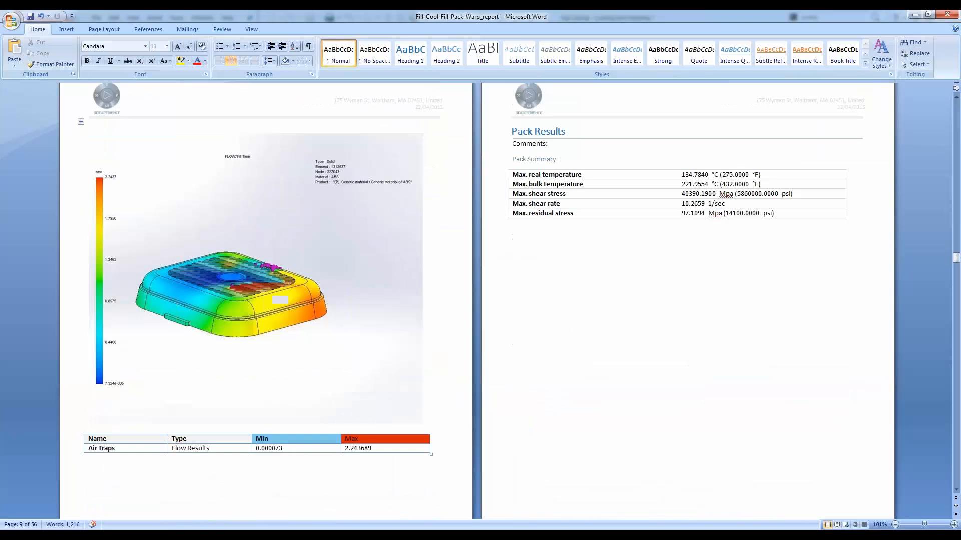
Place the cursor under the Conclusion heading near the report's end and review the X-Y plots preceding it
{"action": "left_click_drag", "start_coordinate": [956, 261], "coordinate": [956, 479]}
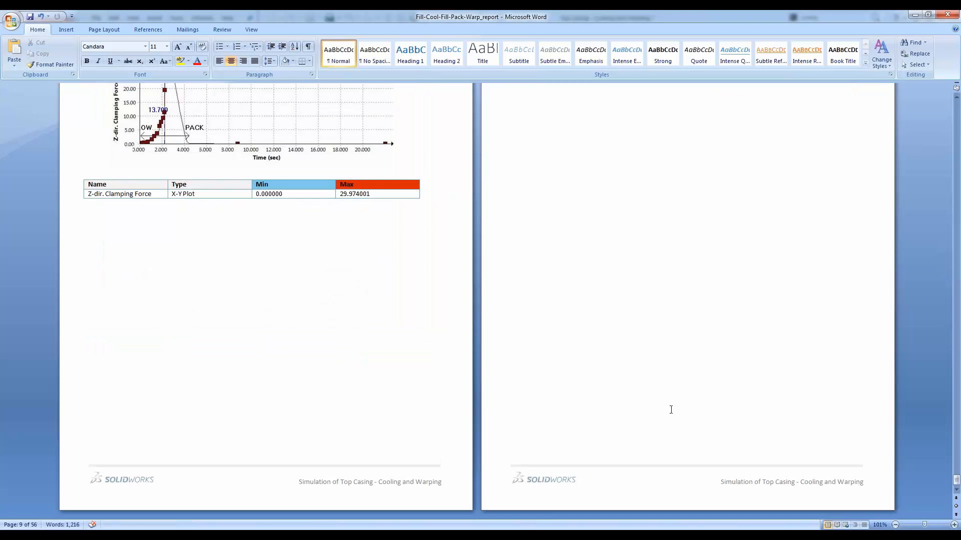
{"action": "scroll", "coordinate": [671, 410], "scroll_direction": "up", "scroll_amount": 14}
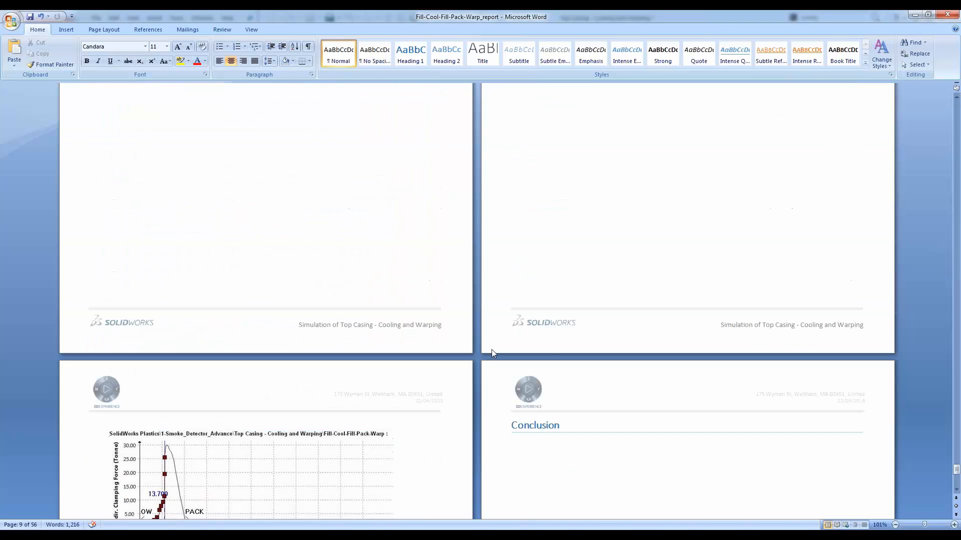
{"action": "scroll", "coordinate": [491, 349], "scroll_direction": "down", "scroll_amount": 1}
{"action": "left_click", "coordinate": [521, 435]}
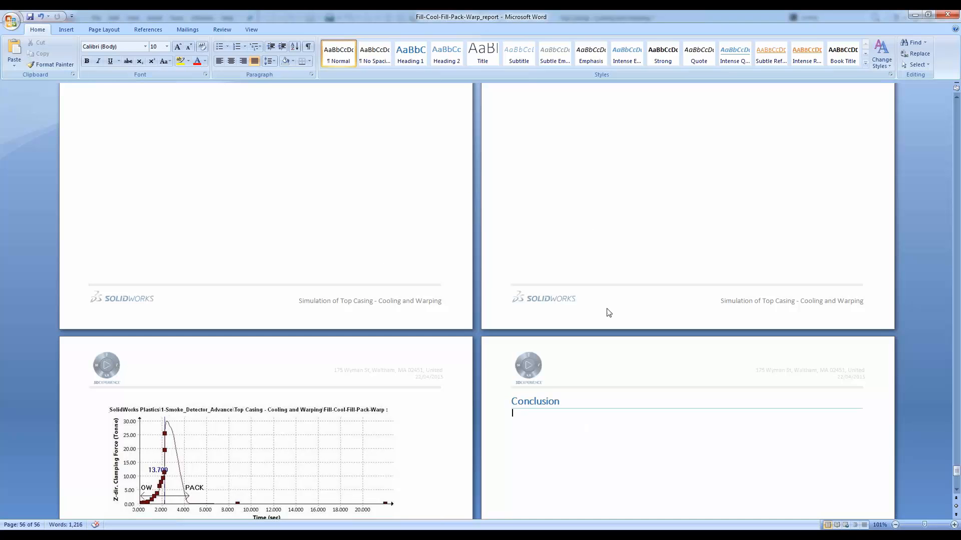
{"action": "scroll", "coordinate": [608, 312], "scroll_direction": "up", "scroll_amount": 10}
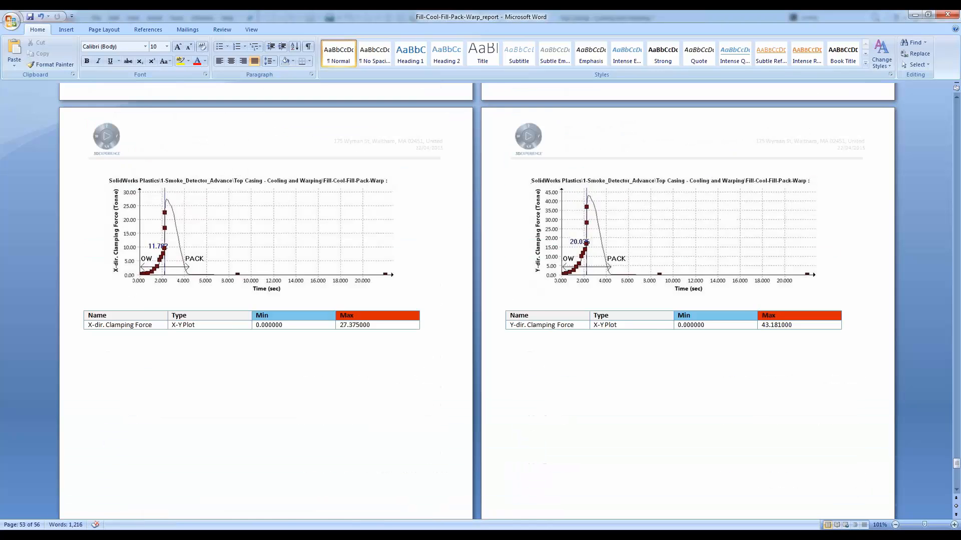
{"action": "scroll", "coordinate": [606, 313], "scroll_direction": "up", "scroll_amount": 11}
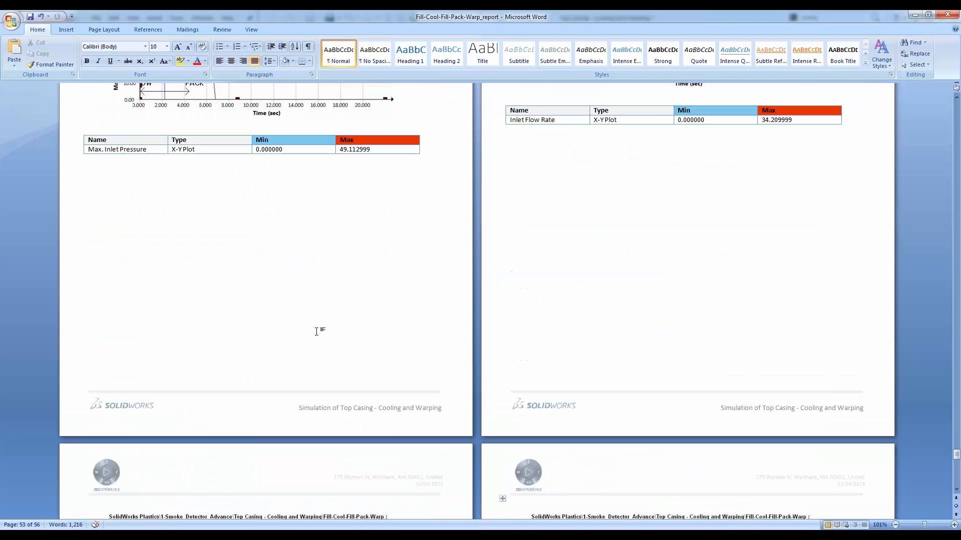